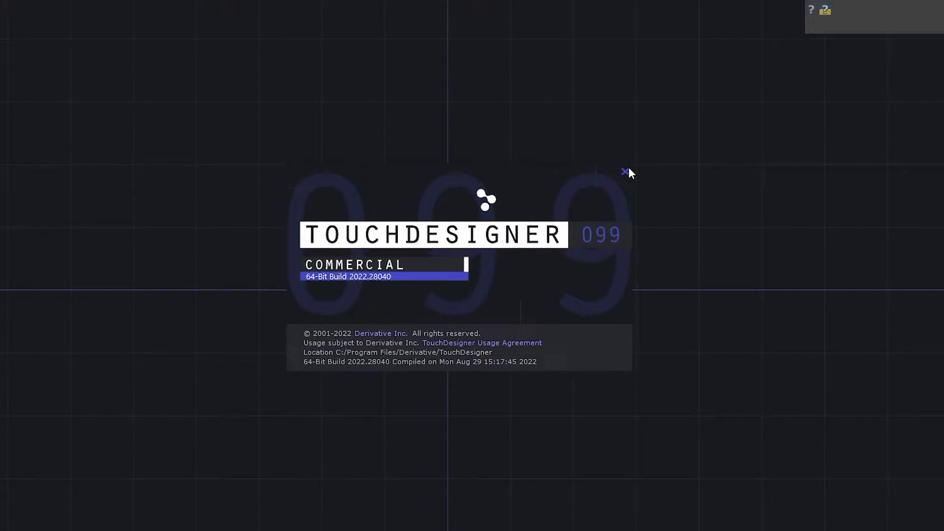
Dismiss the startup splash screen and load the thatch_chapel.jpg panorama into the empty project network.
click(626, 172)
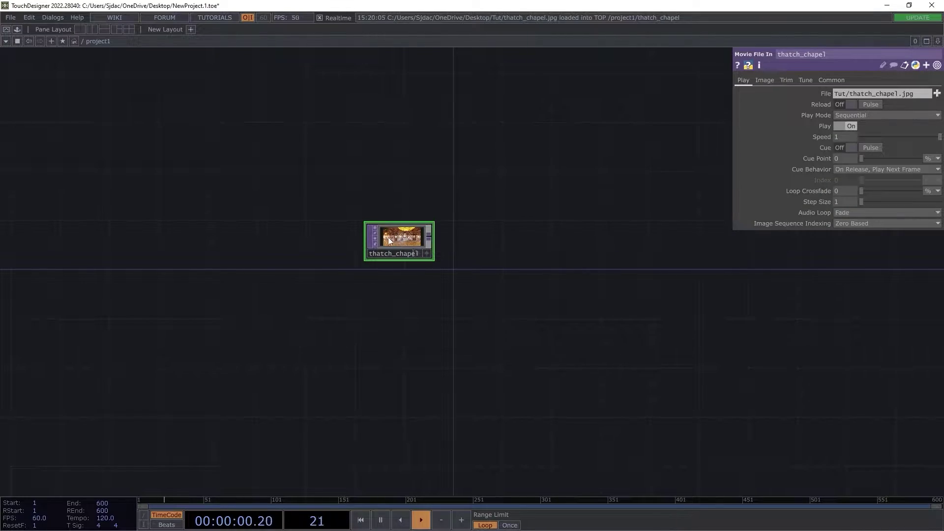
key(h)
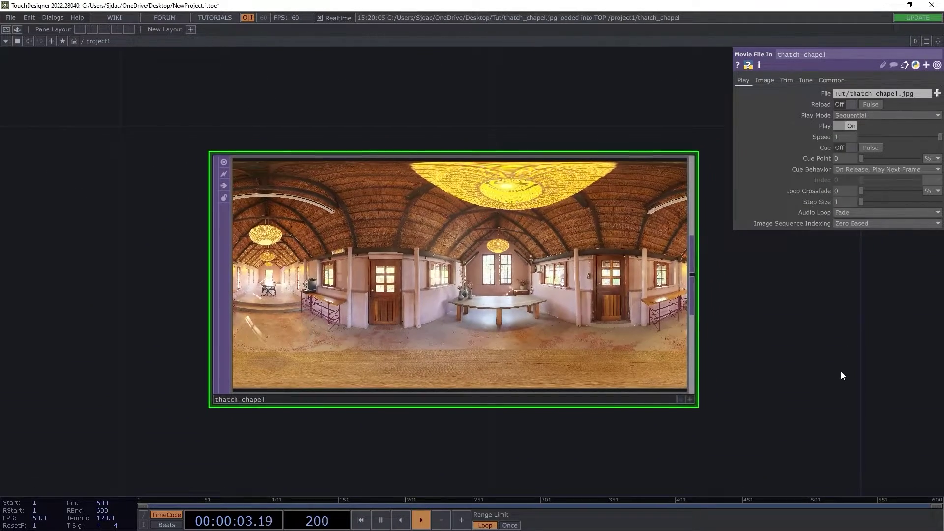
Examine the thatch_chapel panorama up close, checking the detail and distortion of the roof, walls, furniture and floor.
scroll(504, 252, up, 2)
scroll(502, 252, up, 1)
drag(836, 329, 783, 328)
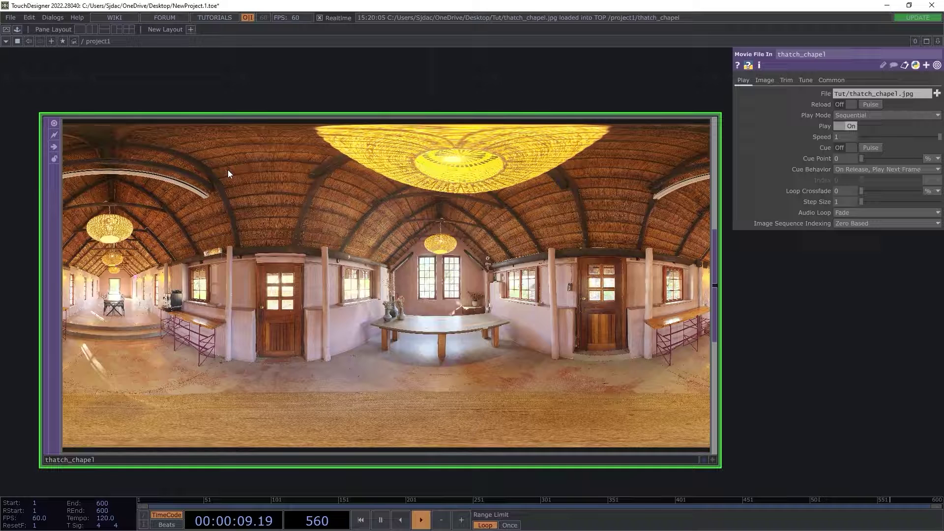
right_click(360, 291)
click(379, 250)
scroll(276, 310, up, 10)
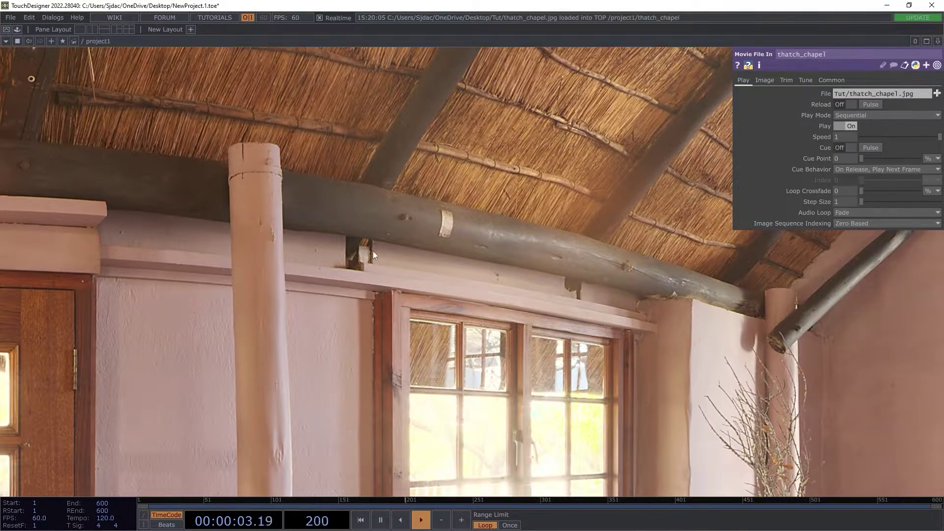
scroll(463, 220, down, 10)
drag(892, 365, 519, 232)
scroll(521, 236, up, 5)
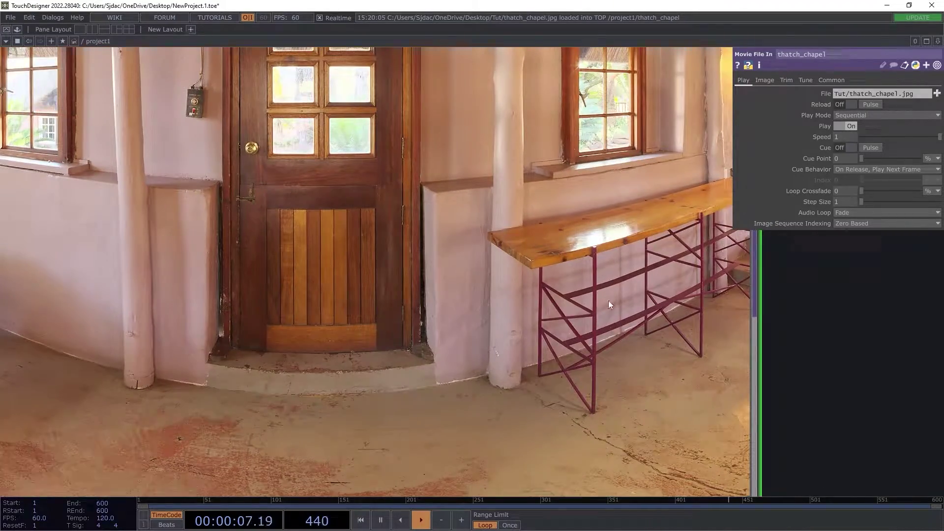
scroll(570, 417, down, 6)
scroll(496, 310, up, 12)
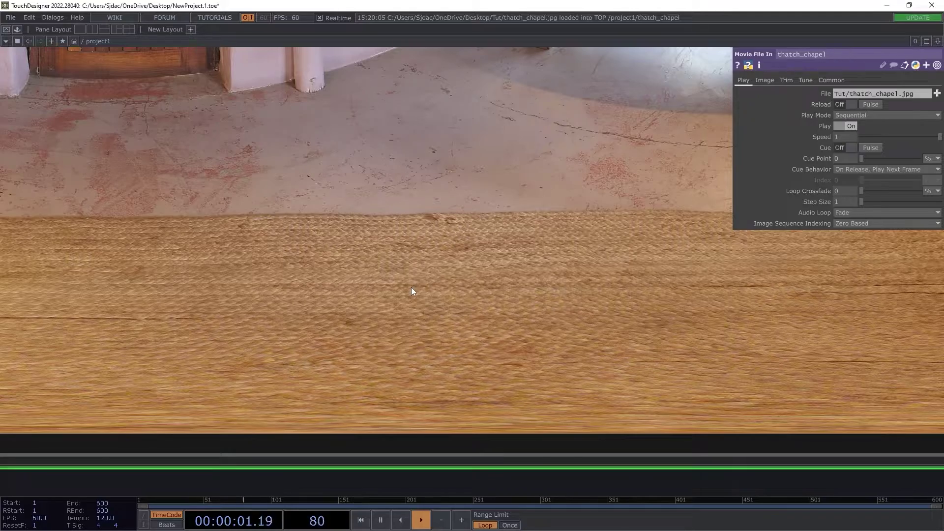
scroll(411, 287, down, 12)
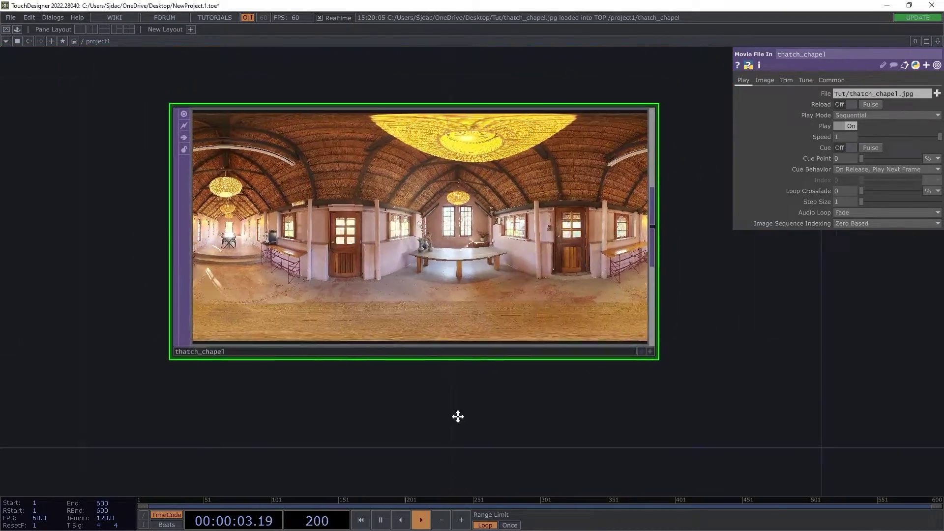
Add a Projection TOP beside the thatch_chapel image and connect the image's output to its input.
drag(458, 417, 459, 452)
drag(739, 305, 444, 289)
scroll(737, 308, down, 3)
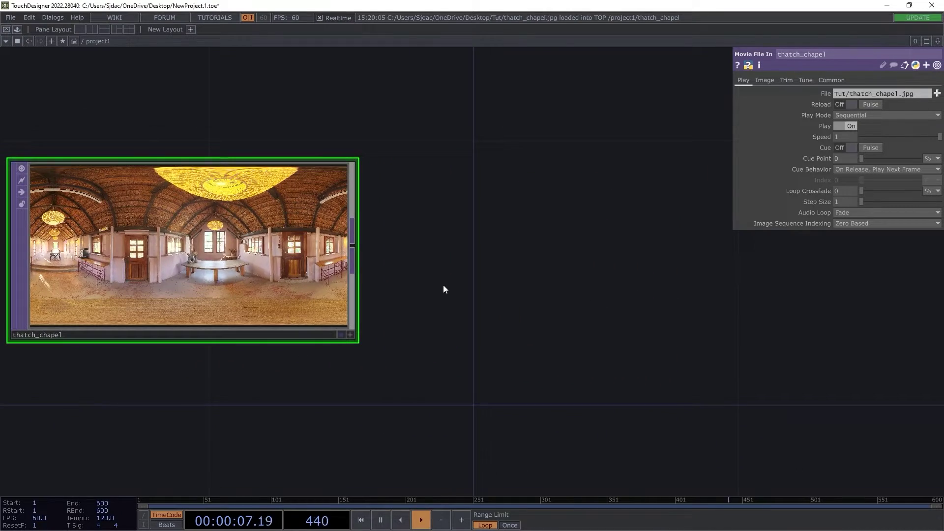
right_click(427, 213)
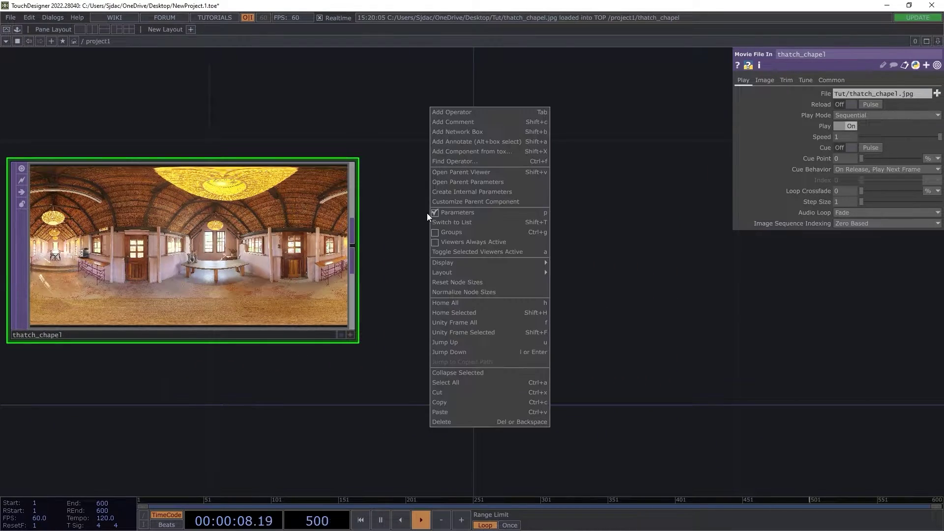
click(447, 113)
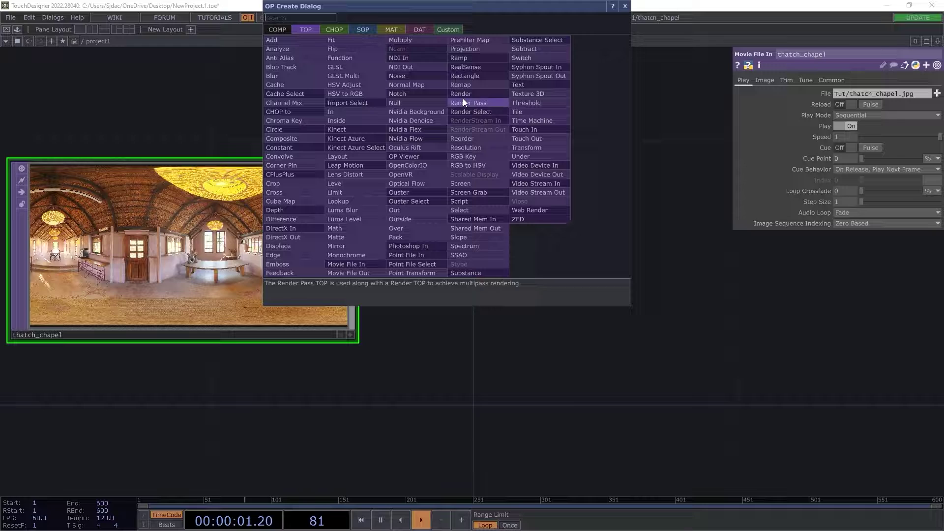
click(463, 49)
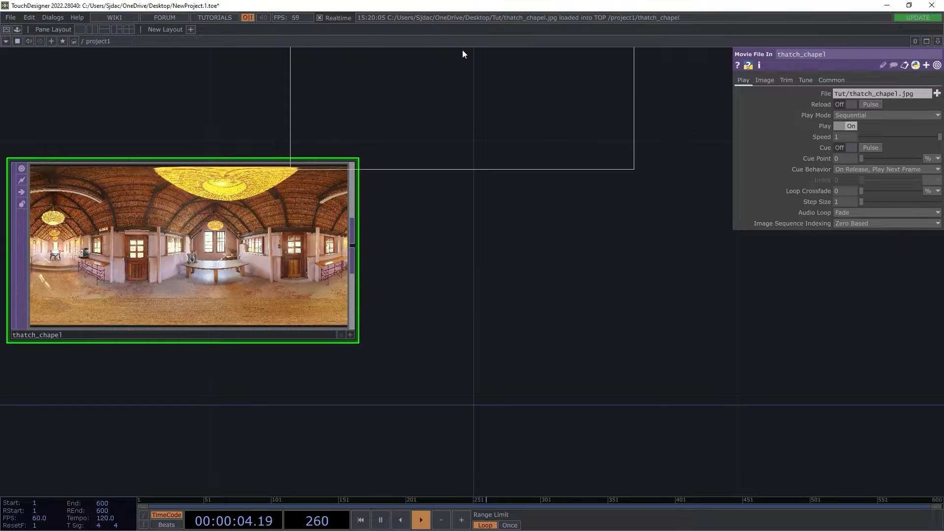
click(562, 252)
drag(353, 245, 392, 205)
Set the Projection operator's input to Equirectangular and its output to Cube Map.
drag(626, 412, 525, 447)
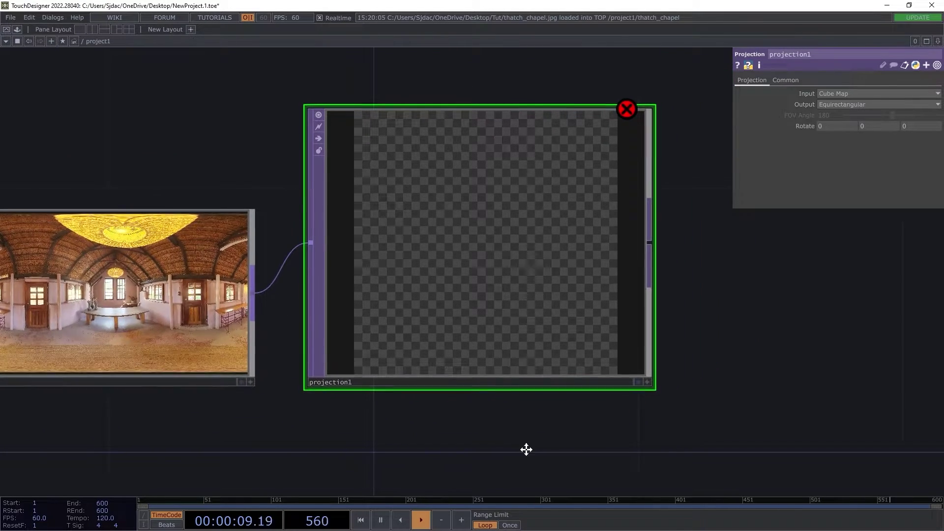
click(846, 94)
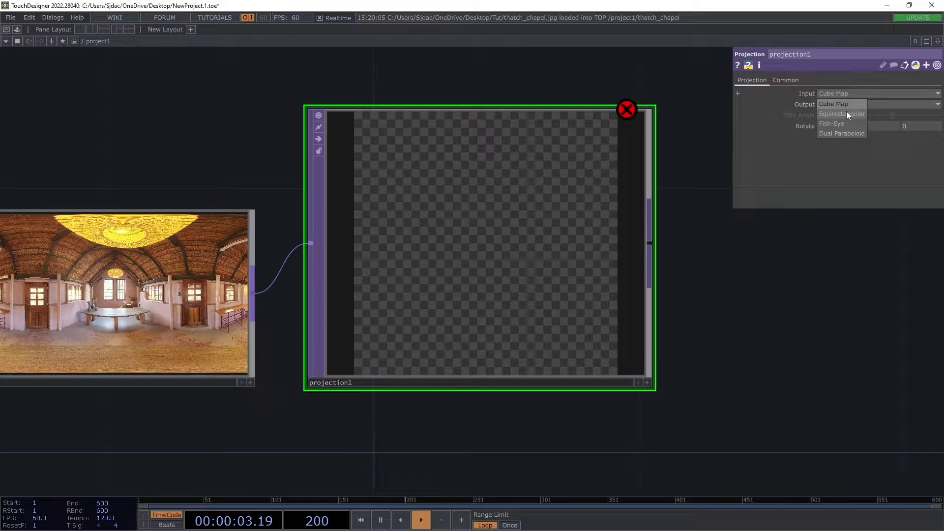
click(847, 114)
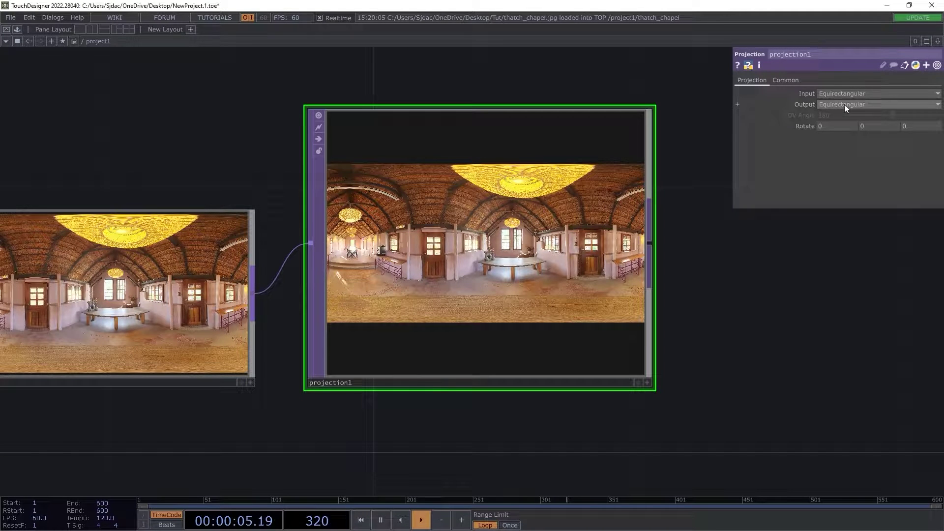
click(845, 104)
click(845, 115)
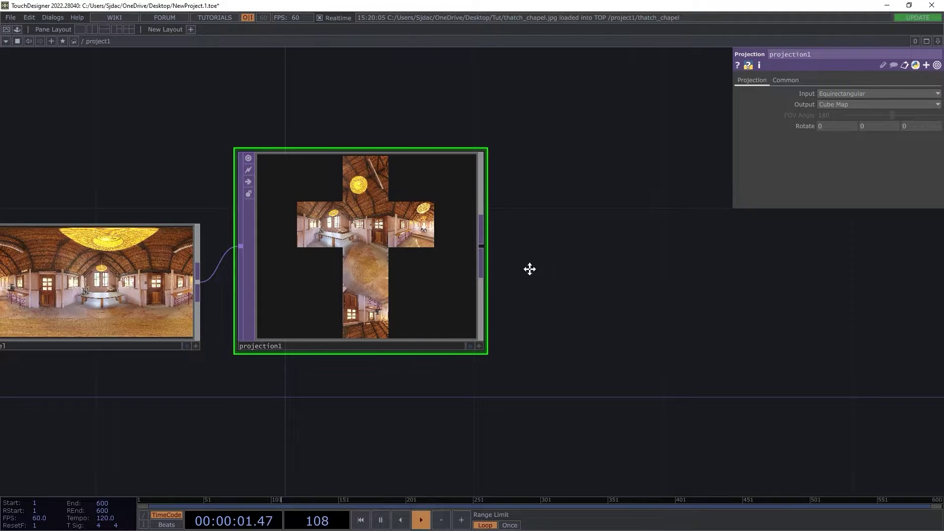
Add a Cube Map TOP after the Projection operator and connect the projection to its first input.
drag(529, 267, 447, 279)
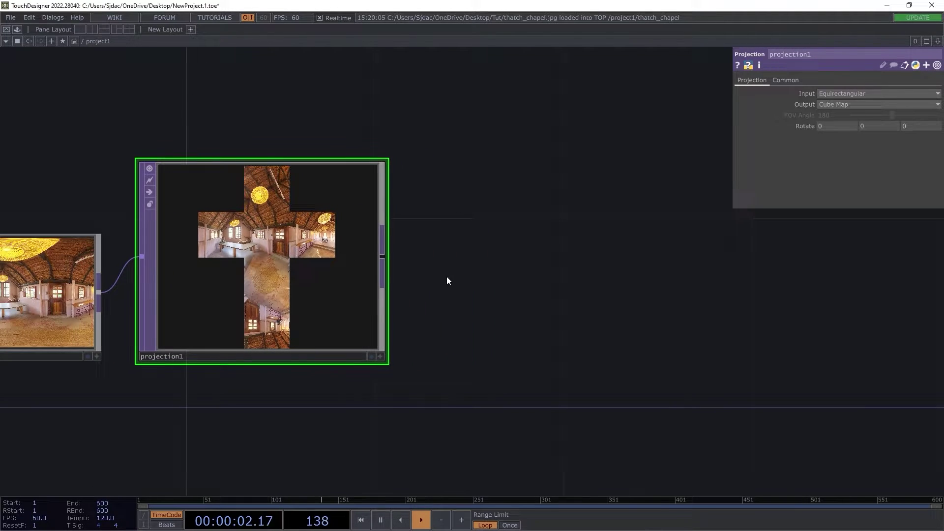
right_click(468, 229)
click(491, 123)
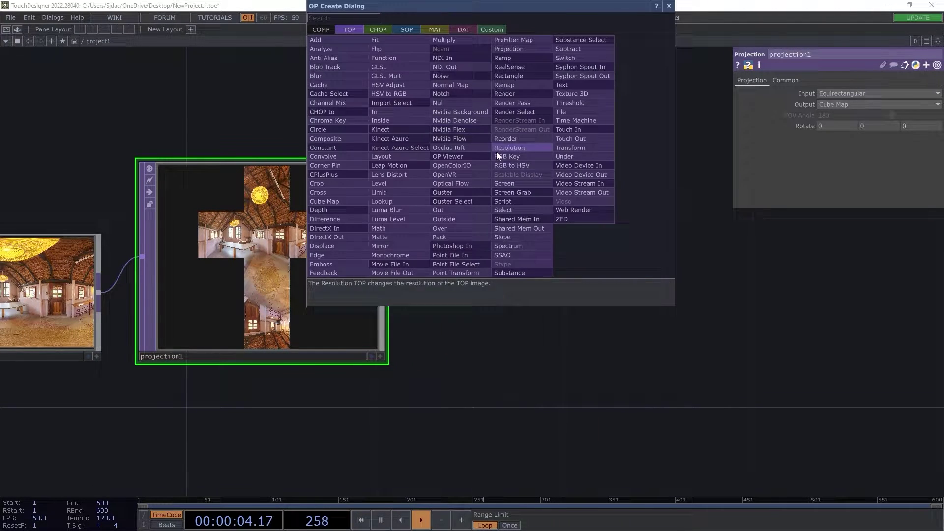
click(335, 201)
click(534, 257)
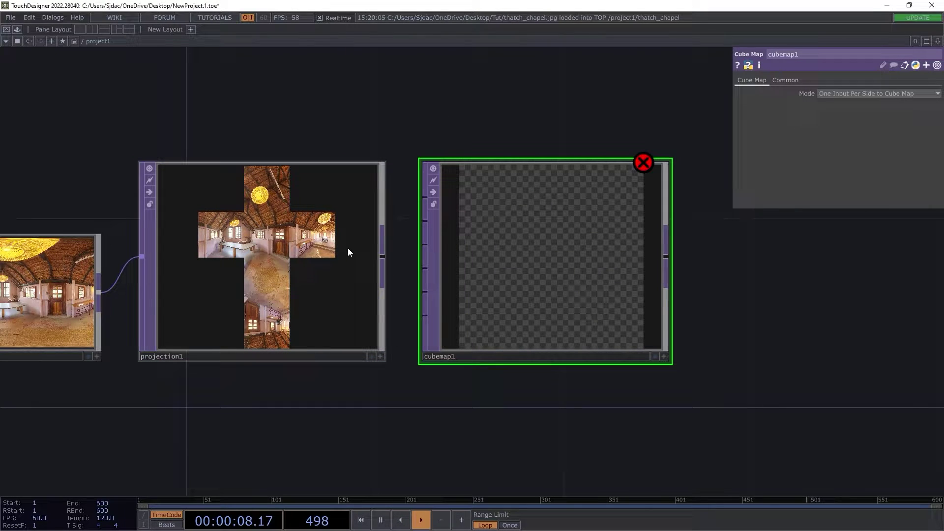
drag(387, 256, 406, 200)
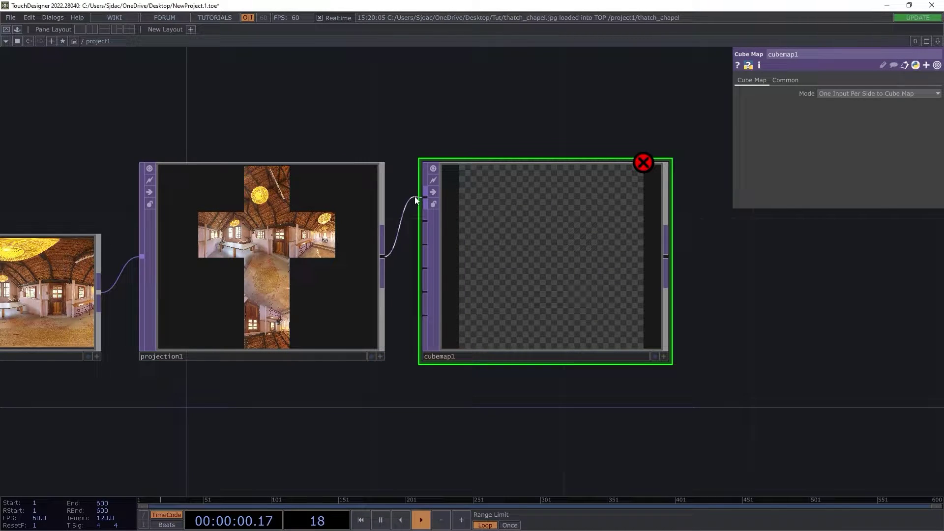
Set the Cube Map operator's mode to Cube Map to Horizontal Cross.
scroll(416, 195, up, 5)
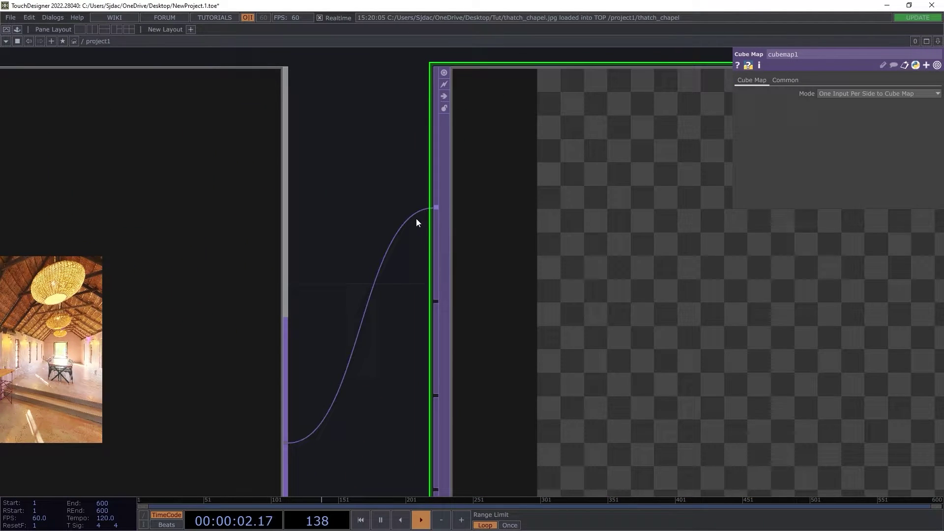
scroll(359, 154, down, 4)
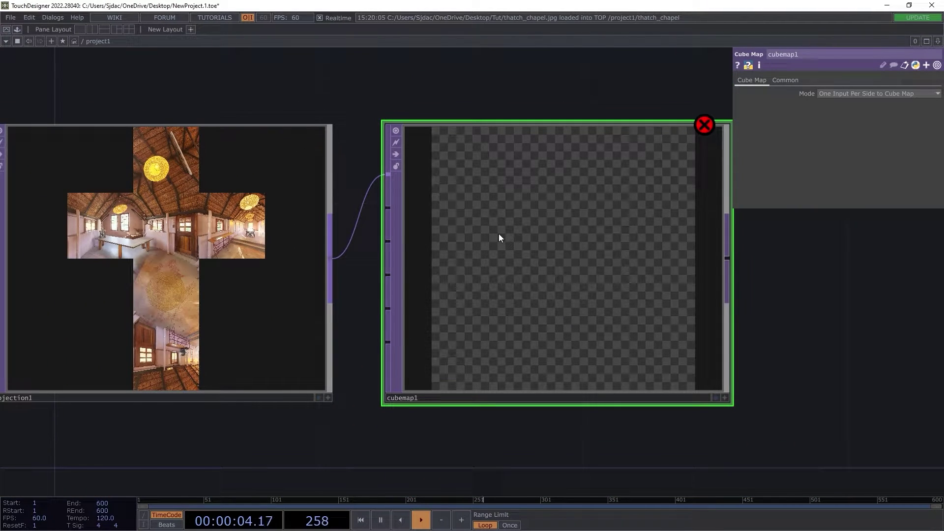
click(879, 93)
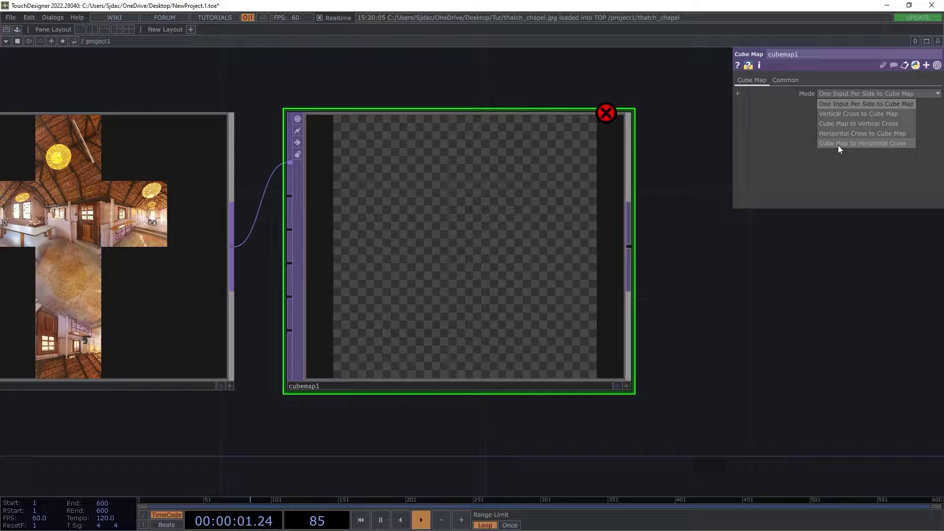
click(838, 145)
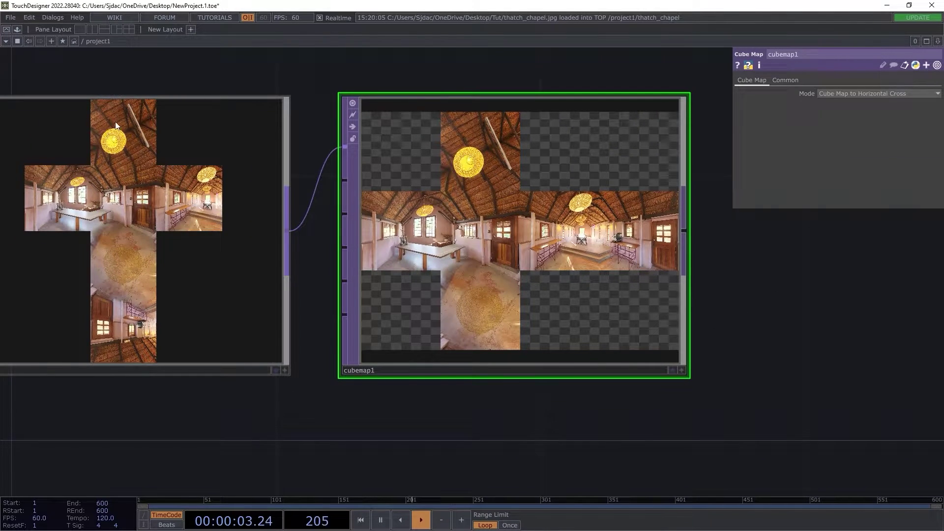
Add a Crop TOP after the Cube Map operator and connect the horizontal cross image to it.
right_click(470, 160)
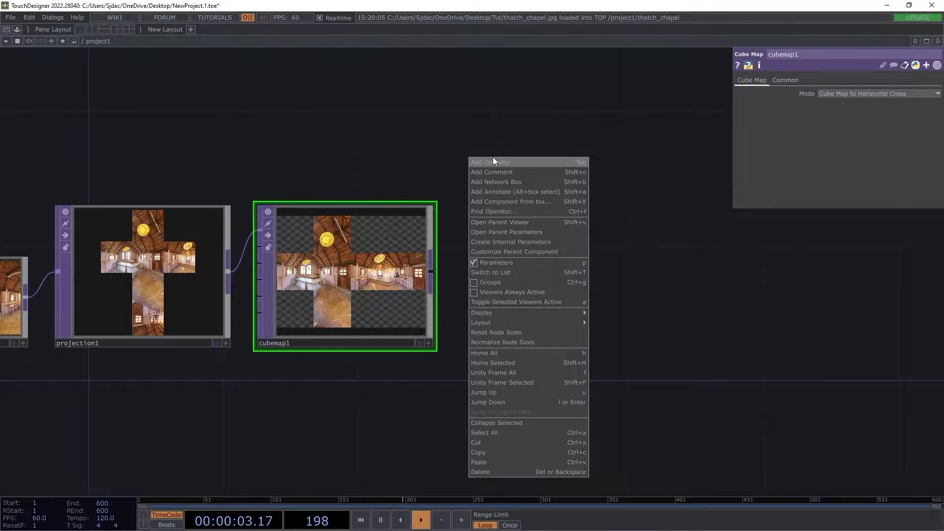
click(492, 159)
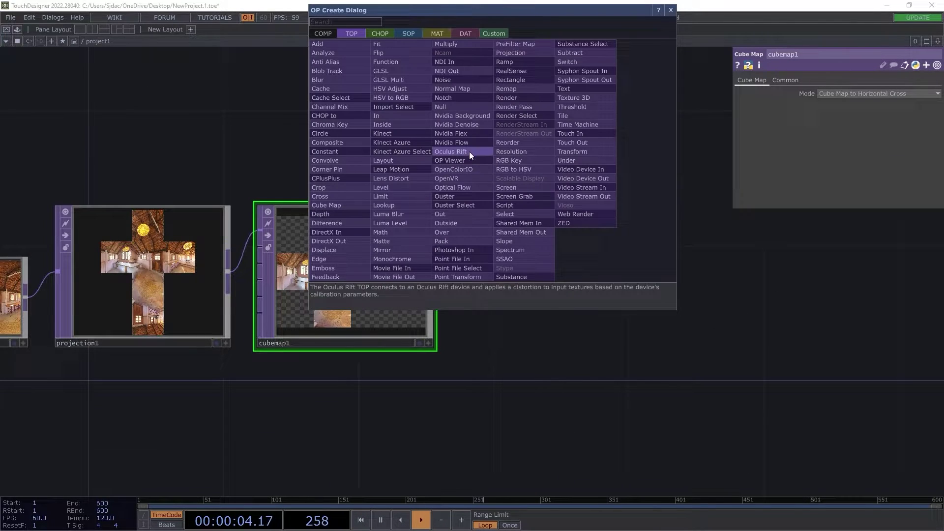
click(346, 195)
click(559, 280)
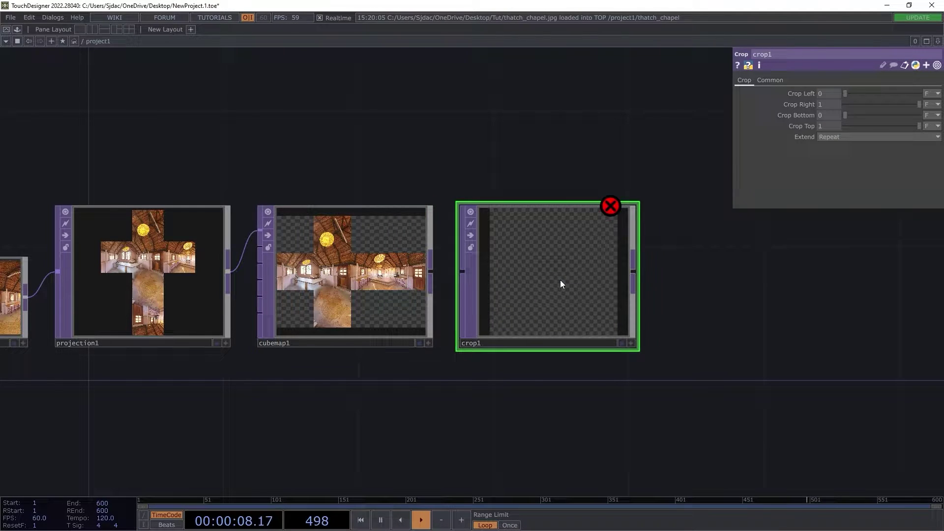
drag(429, 272, 450, 273)
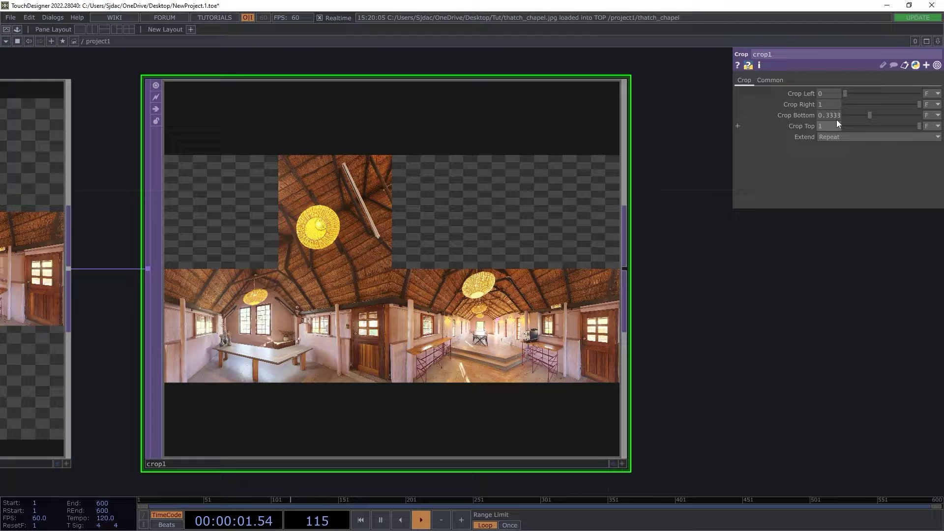
Crop the horizontal cross to its middle row with Crop Bottom at 0.3333 and Crop Top at 0.6666.
text(0.)
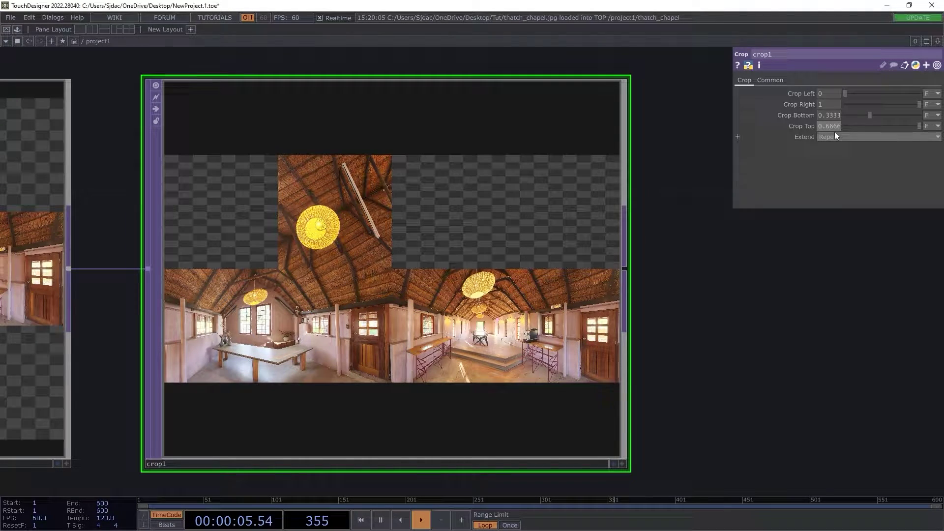
text(6666)
key(Return)
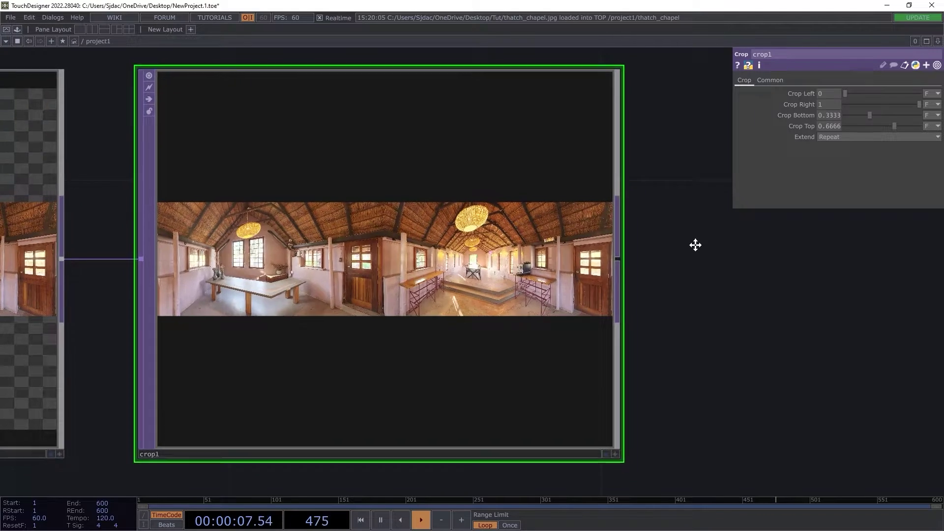
Add a Movie File Out TOP after the Crop operator and connect the cropped strip to it.
right_click(351, 216)
click(370, 177)
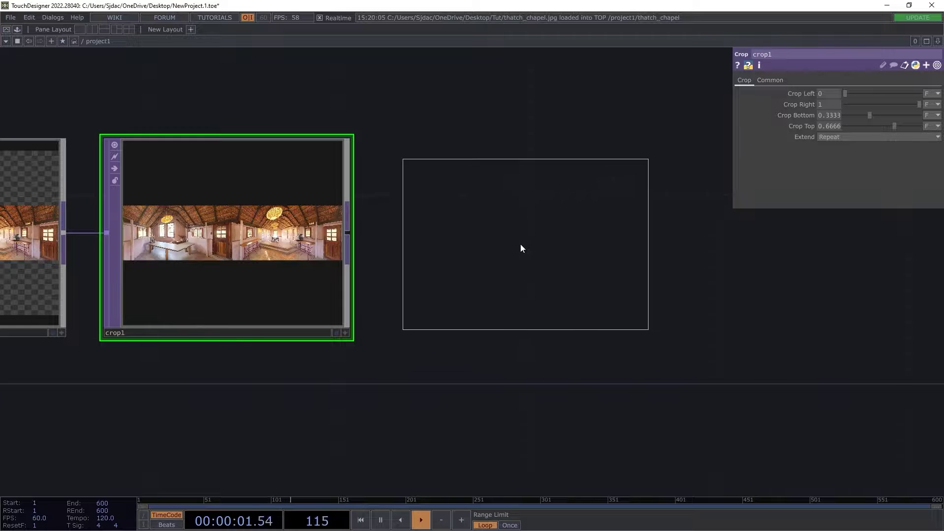
click(520, 244)
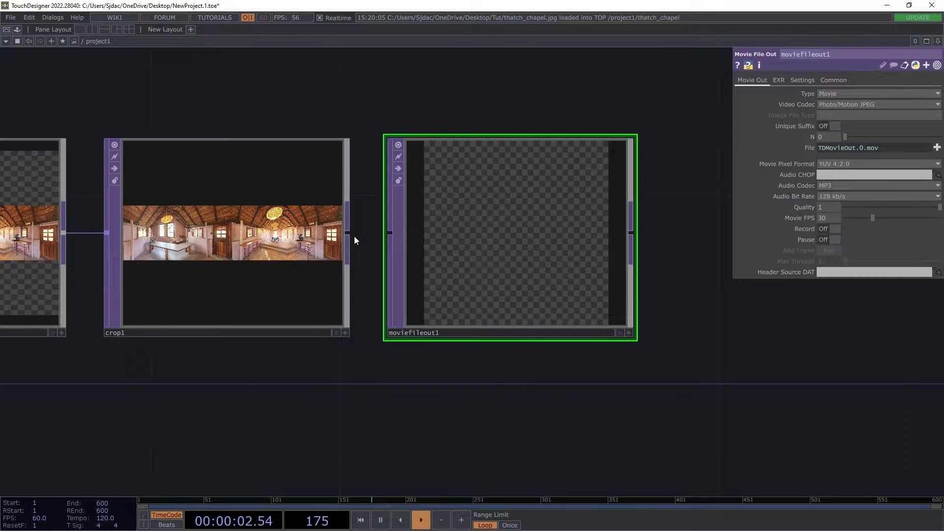
drag(350, 235, 391, 233)
Set the Movie File Out to save an Image as PNG to the file Tut/SendToDiffuse.png.
click(836, 93)
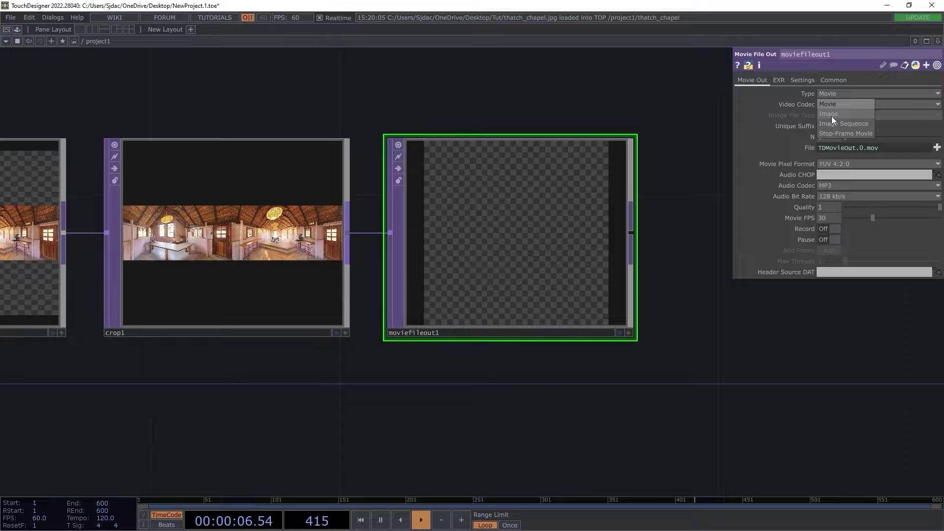
click(831, 116)
click(833, 116)
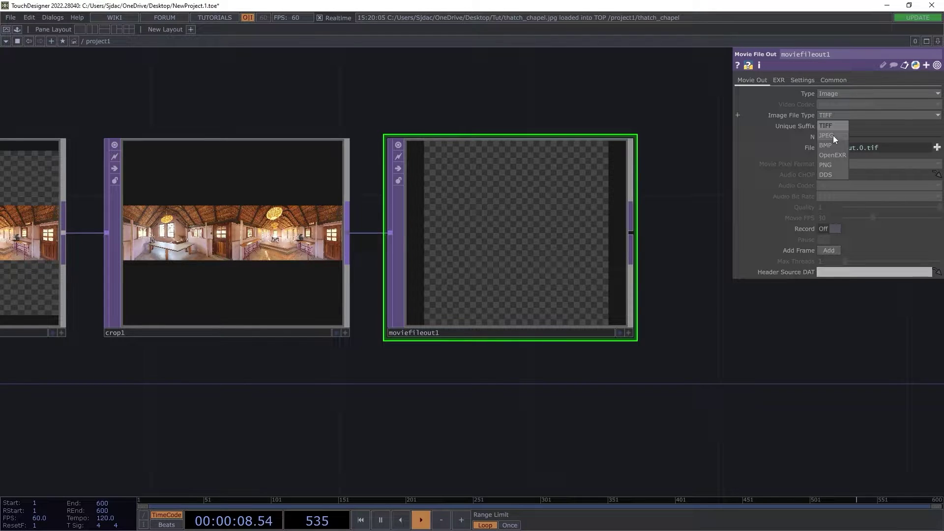
click(833, 163)
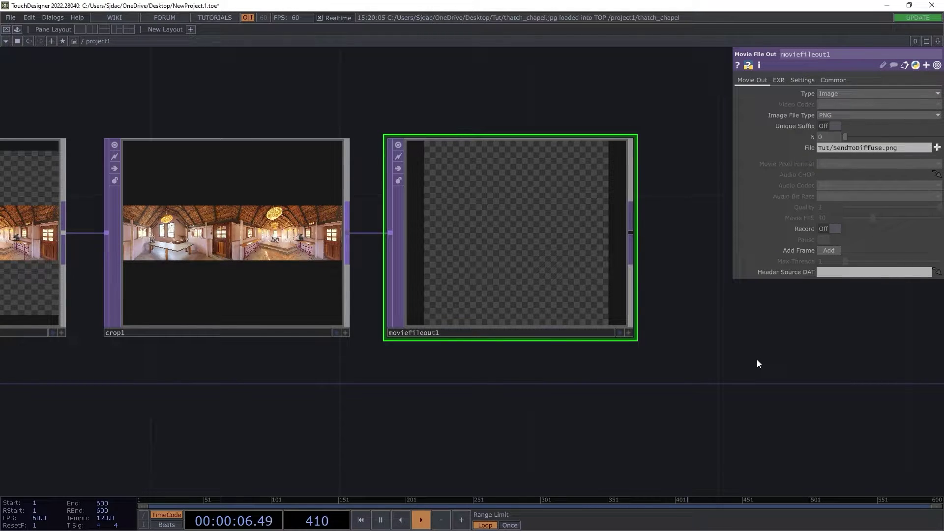
Switch recording on and off again on the Movie File Out operator to export the SendToDiffuse.png image.
click(835, 229)
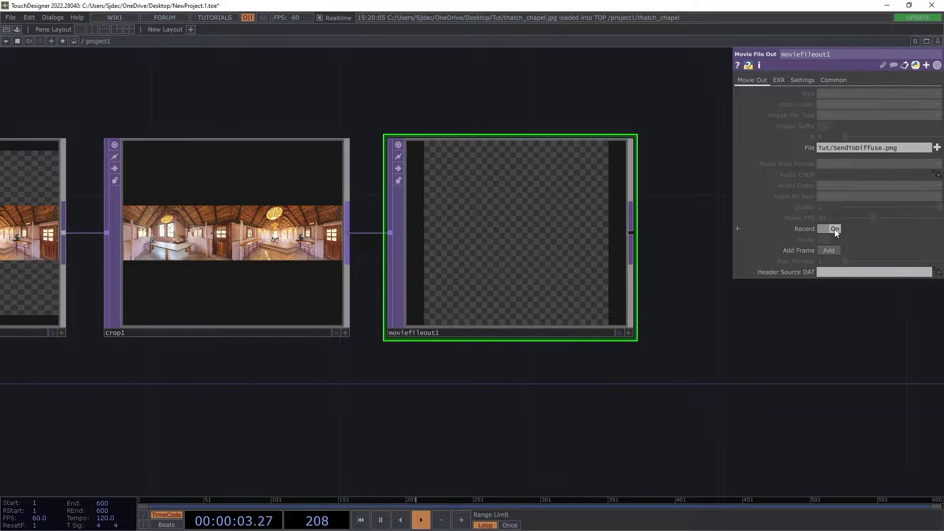
click(835, 229)
drag(682, 335, 696, 318)
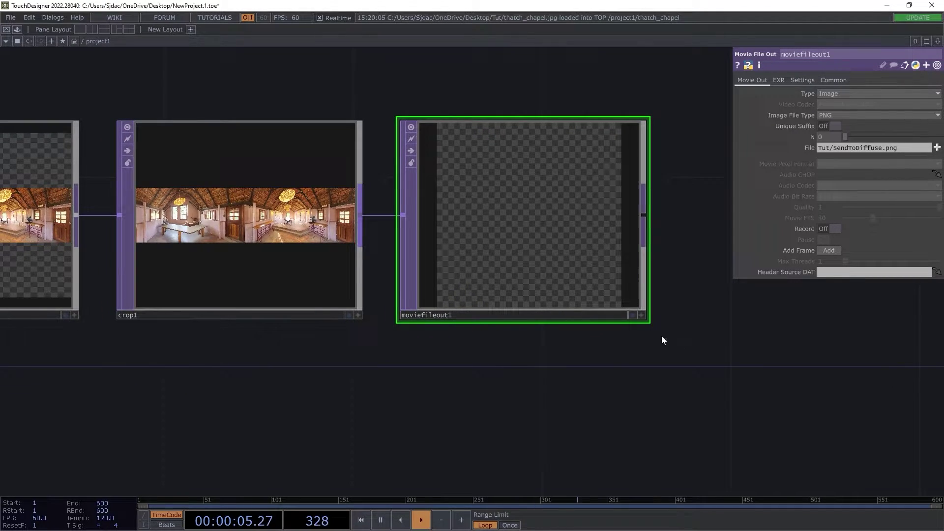
Examine the DiffusedContent image up close across its ceiling, windows, bookshelves and table.
scroll(565, 376, down, 3)
drag(452, 396, 525, 281)
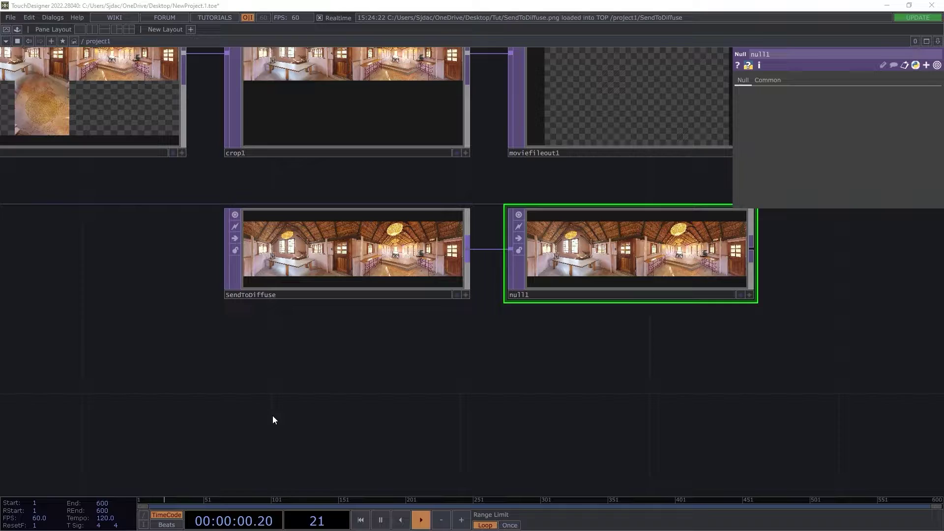
drag(270, 420, 362, 421)
scroll(232, 403, up, 5)
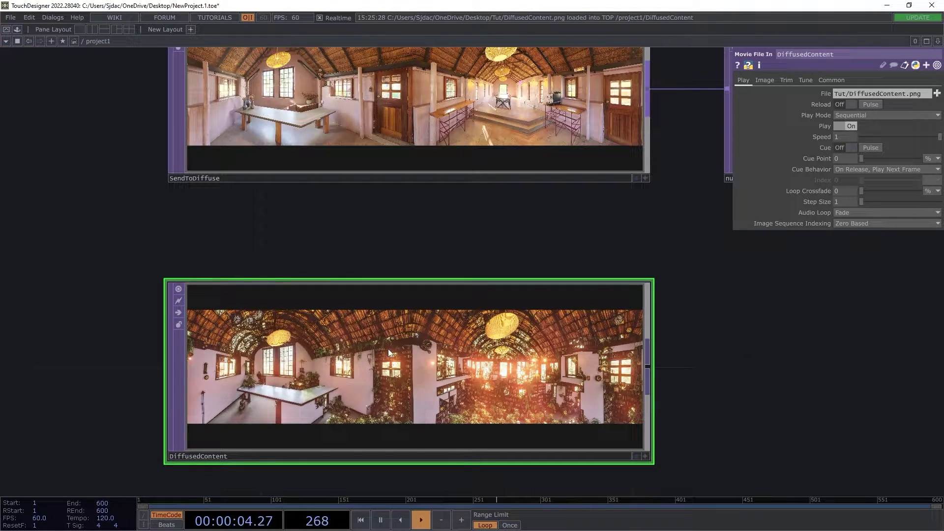
scroll(427, 348, up, 8)
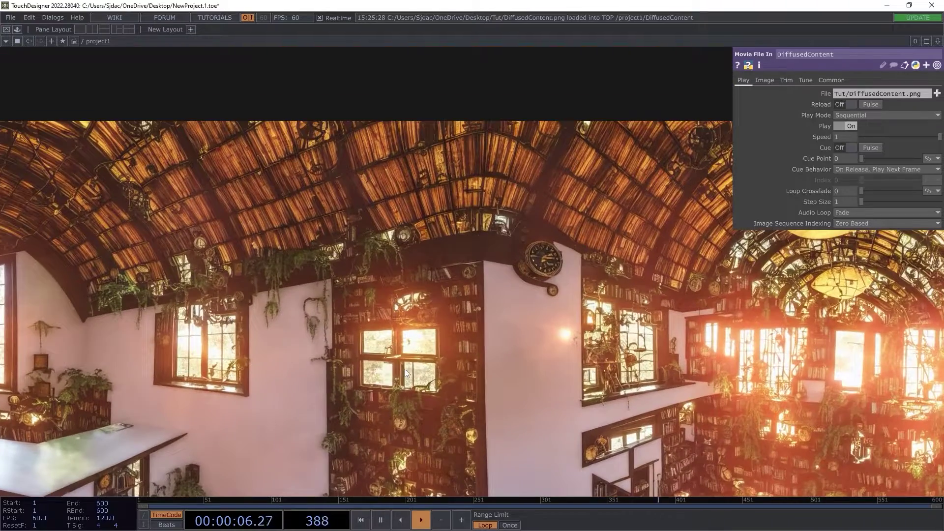
scroll(662, 298, down, 2)
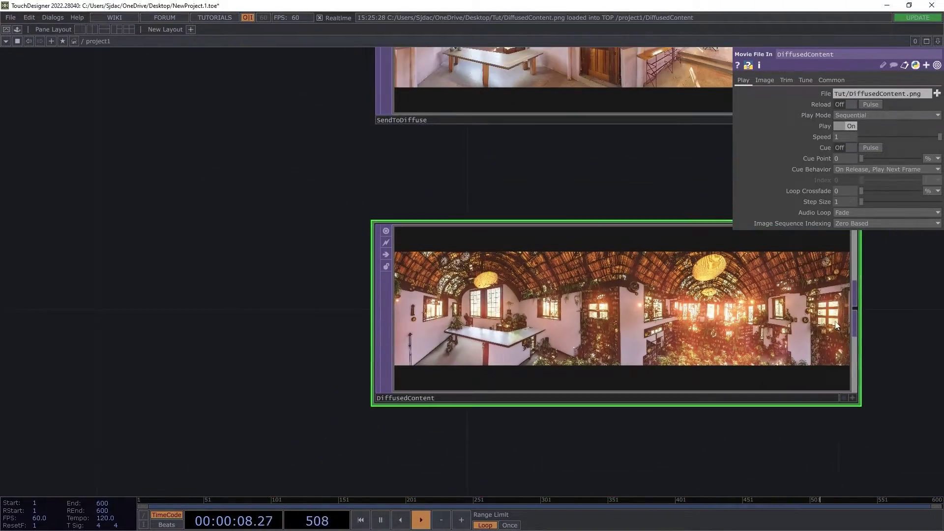
drag(885, 325, 660, 326)
scroll(482, 340, up, 5)
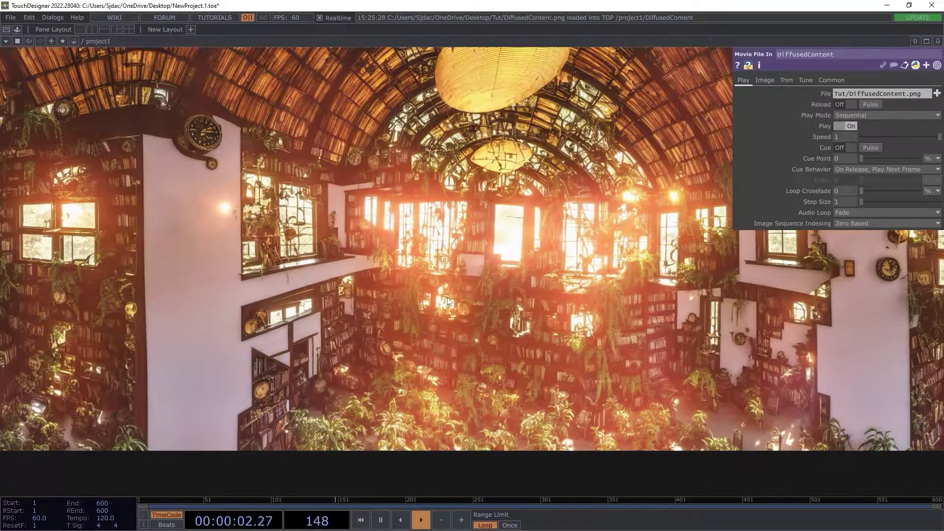
scroll(447, 297, down, 5)
drag(532, 419, 791, 453)
scroll(404, 350, up, 5)
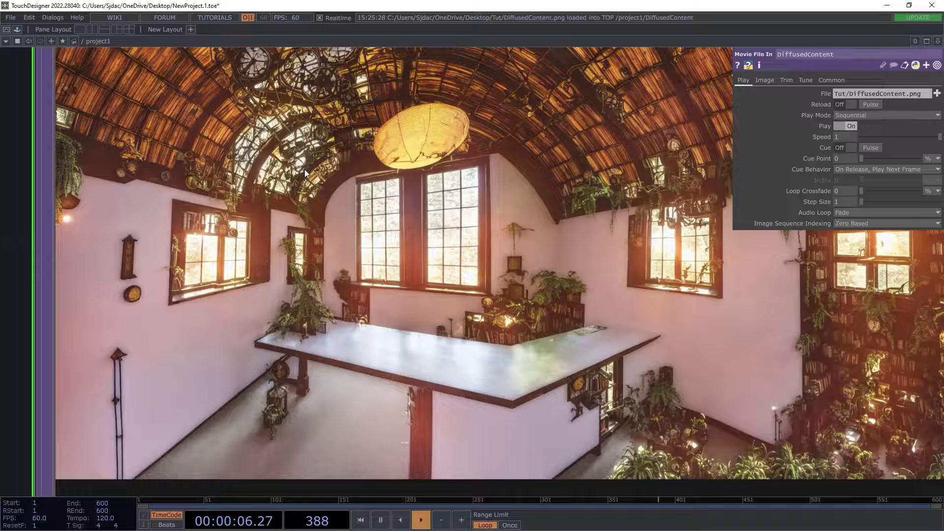
scroll(396, 177, down, 6)
Move the DiffusedContent operator directly beneath SendToDiffuse.
middle_drag(238, 164, 200, 342)
drag(463, 418, 459, 331)
drag(198, 285, 174, 377)
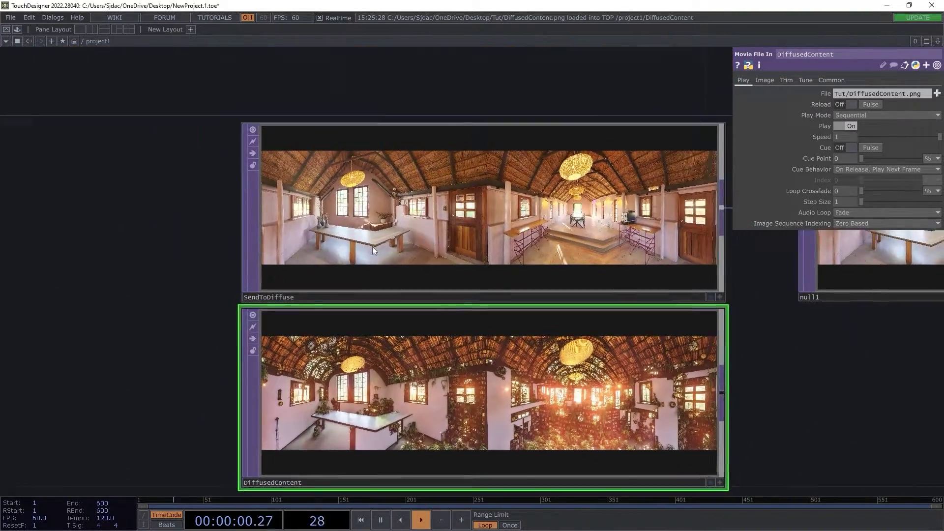
Compare the original room in SendToDiffuse with the altered version in DiffusedContent up close.
scroll(373, 246, up, 5)
scroll(287, 241, down, 3)
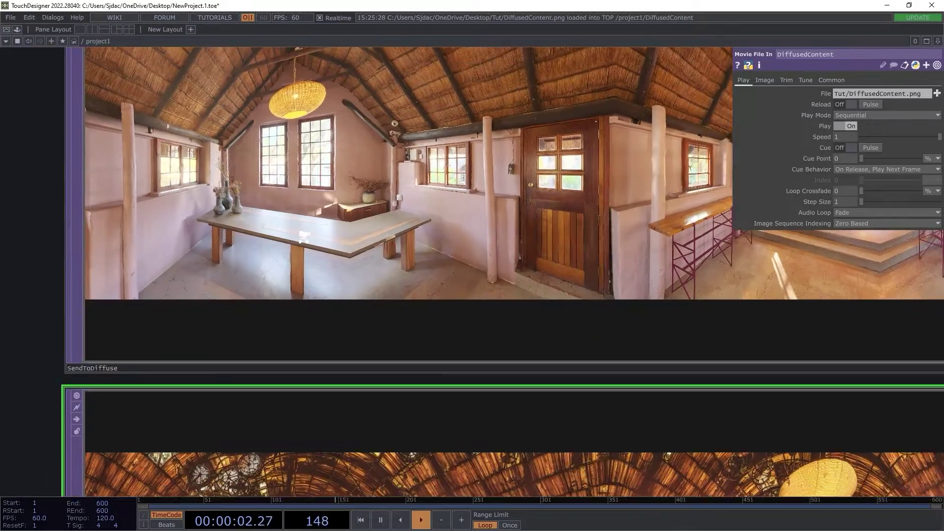
drag(40, 348, 91, 109)
scroll(180, 259, up, 3)
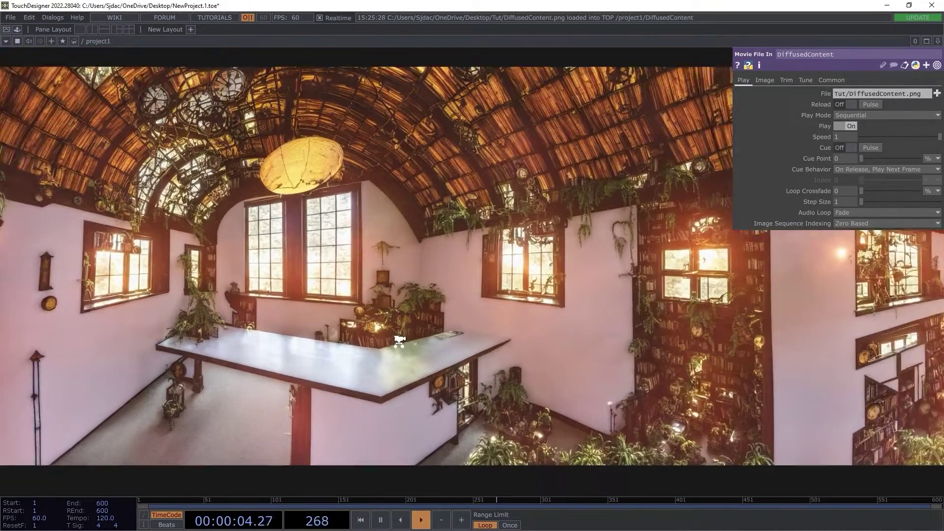
scroll(393, 270, down, 5)
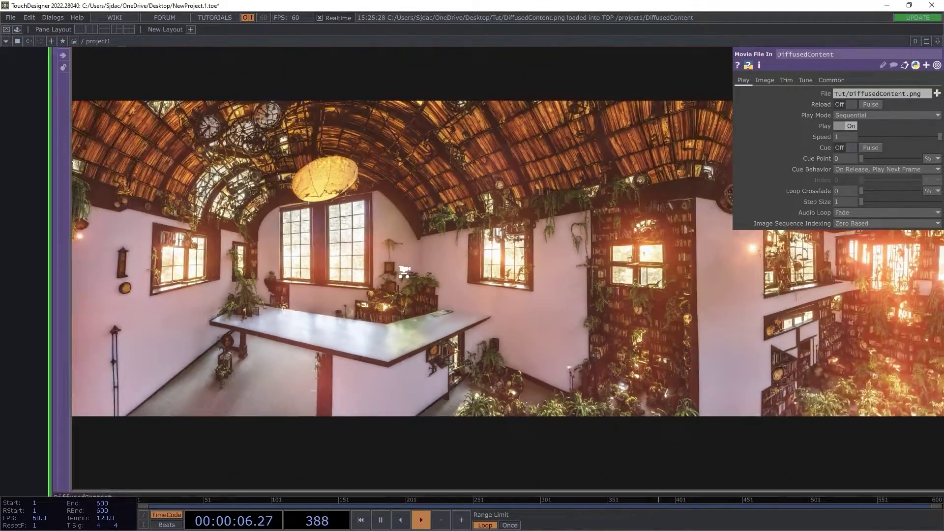
middle_drag(706, 323, 549, 377)
scroll(549, 377, down, 6)
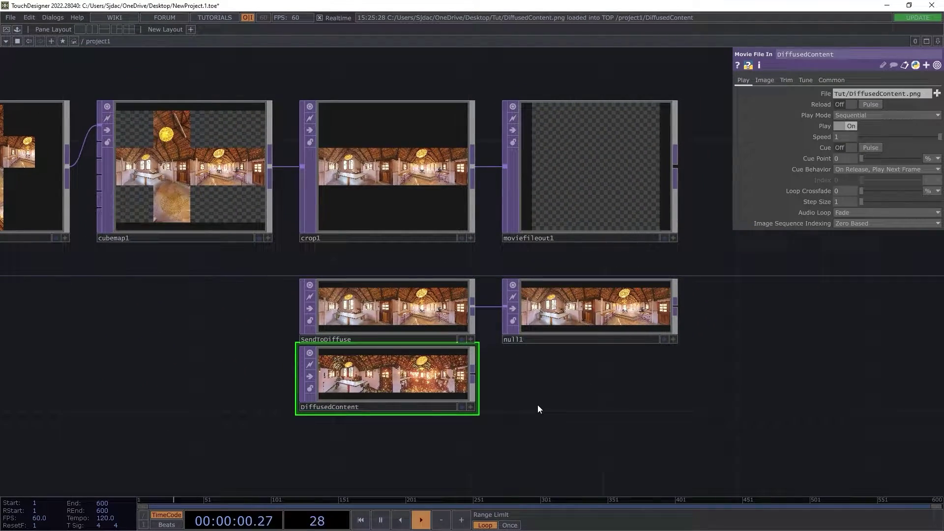
Delete the SendToDiffuse, null1 and moviefileout1 operators from the network.
click(430, 311)
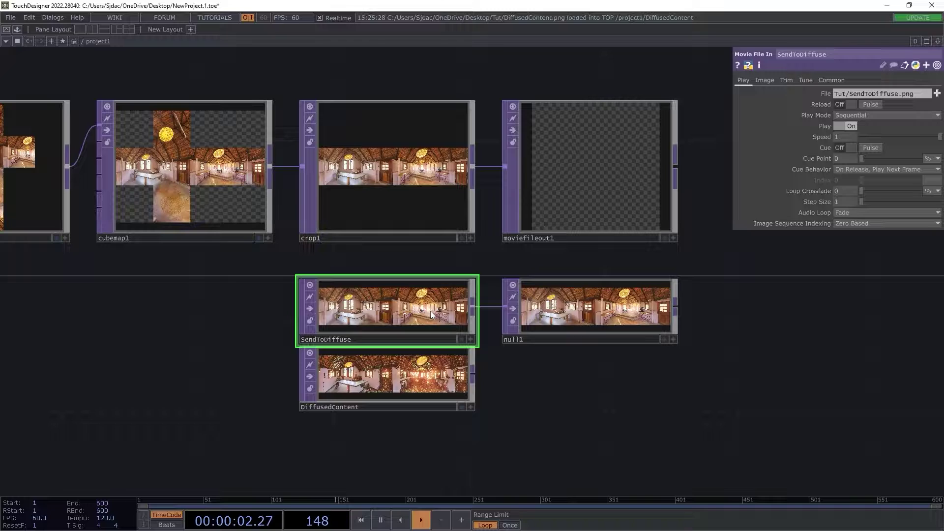
key(Delete)
click(576, 306)
key(Delete)
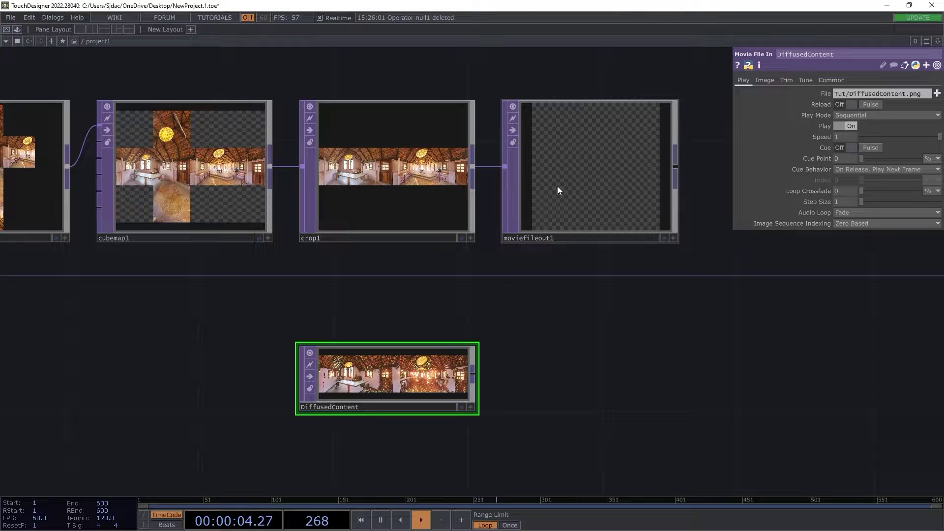
click(556, 187)
key(Delete)
Delete the crop1 operator and place DiffusedContent beneath cubemap1.
drag(404, 366, 404, 299)
drag(546, 231, 572, 265)
middle_drag(363, 244, 362, 296)
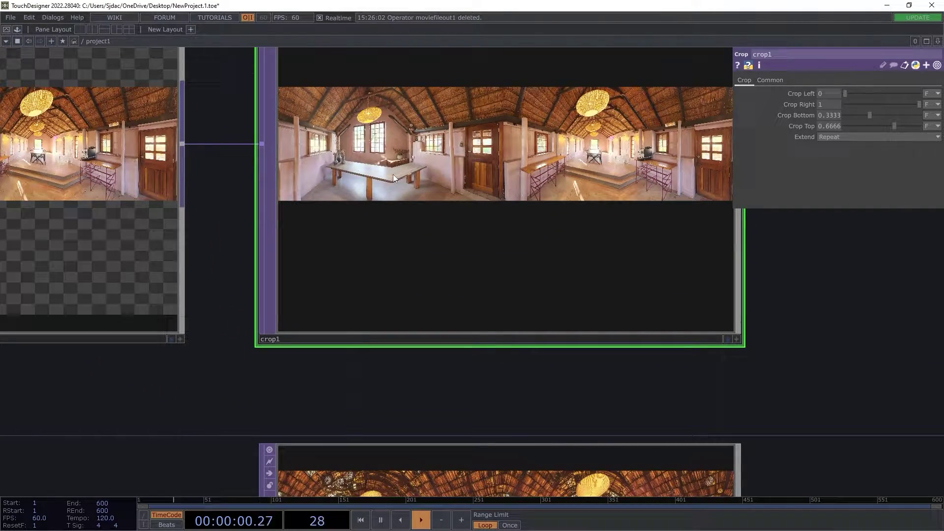
scroll(447, 266, down, 5)
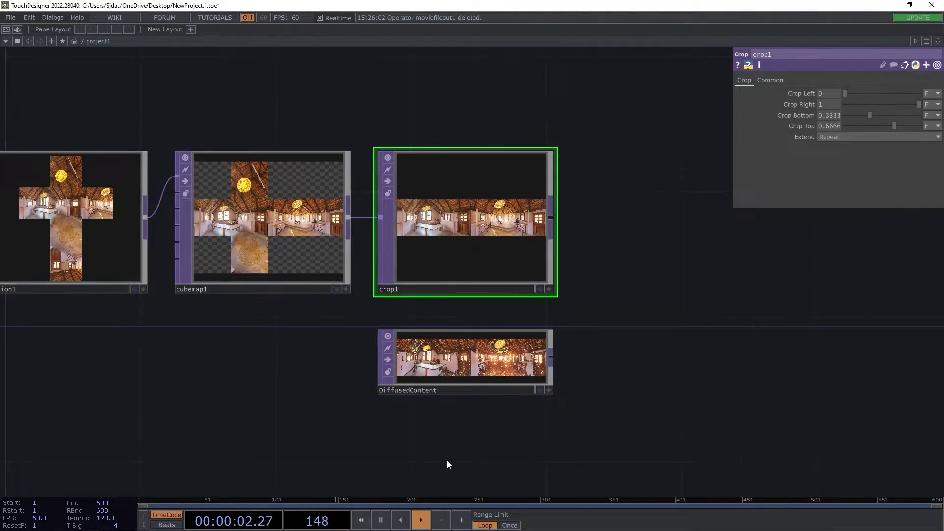
drag(447, 461, 670, 358)
drag(664, 282, 253, 338)
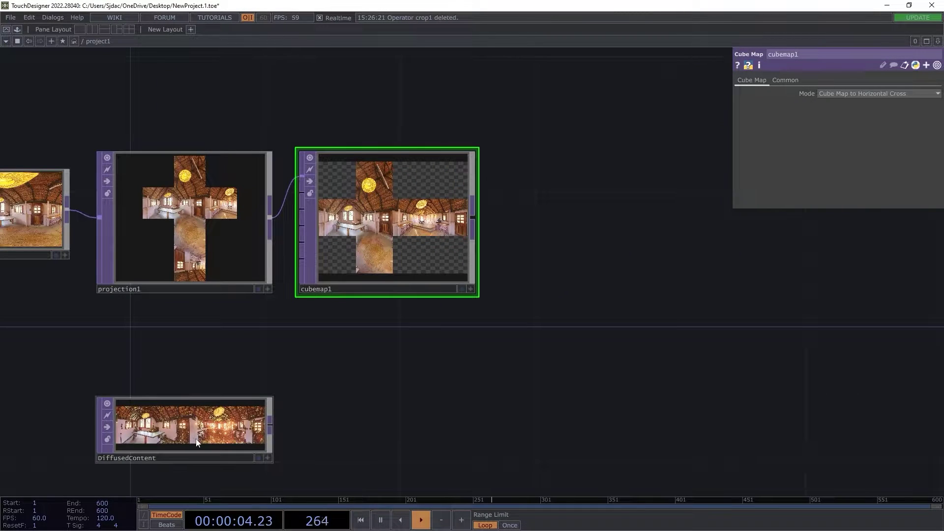
drag(198, 443, 389, 376)
scroll(388, 377, up, 10)
Check the image size of the DiffusedContent operator in its info readout.
click(248, 312)
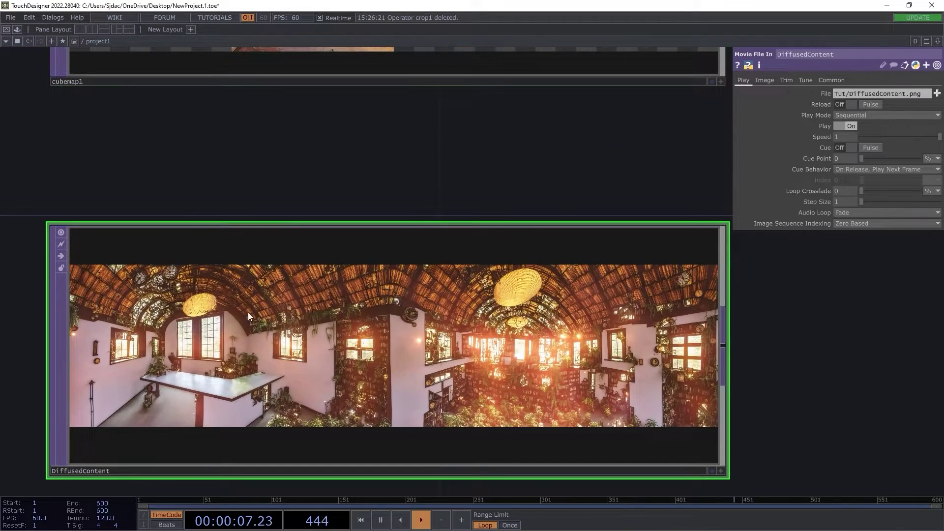
right_click(360, 266)
click(379, 285)
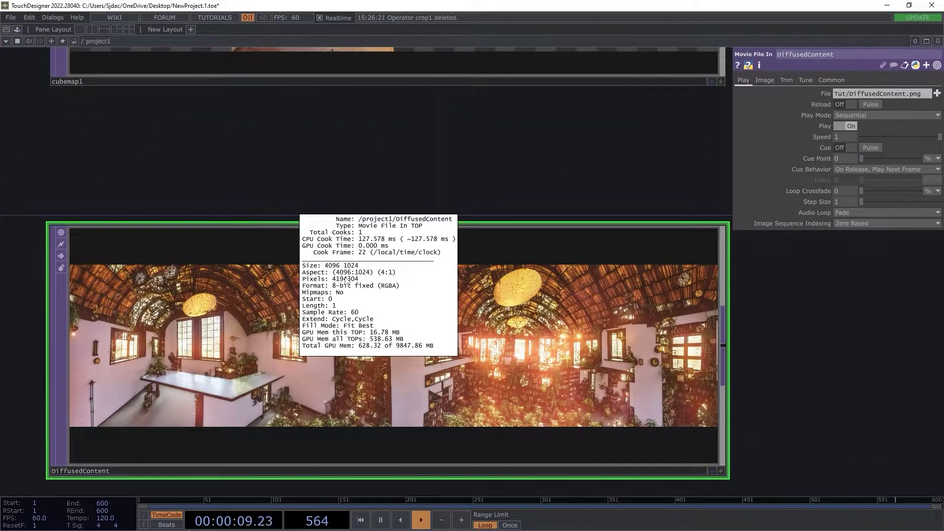
middle_drag(341, 276, 846, 345)
Give DiffusedContent a custom output resolution of 8192 by 2048.
click(831, 80)
click(854, 93)
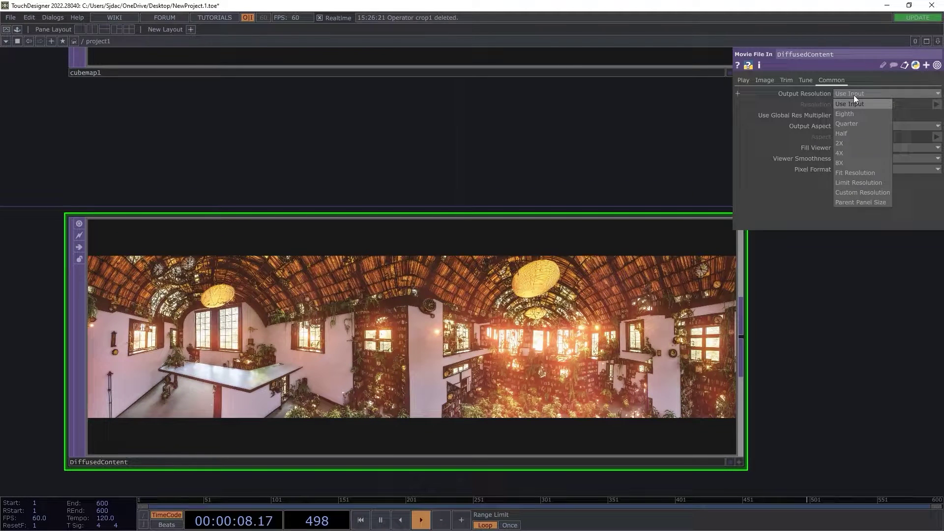
click(874, 194)
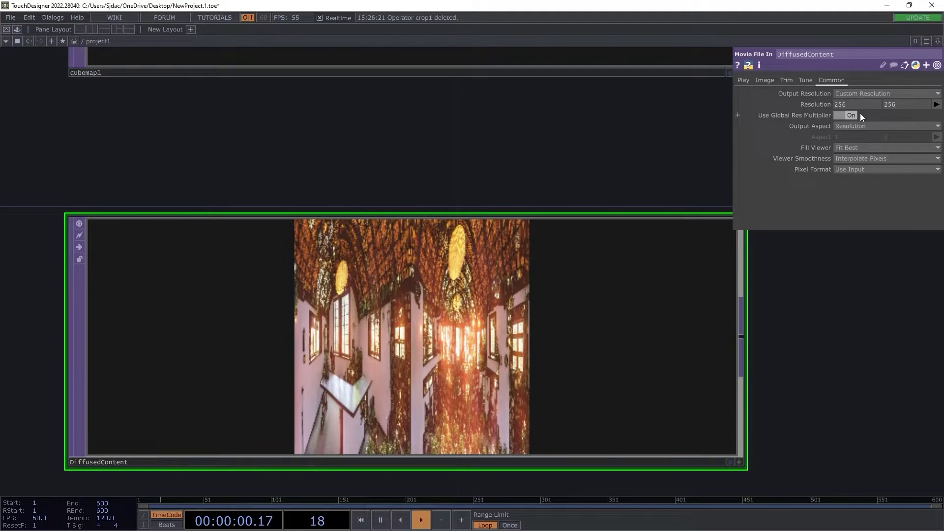
mouse_move(814, 102)
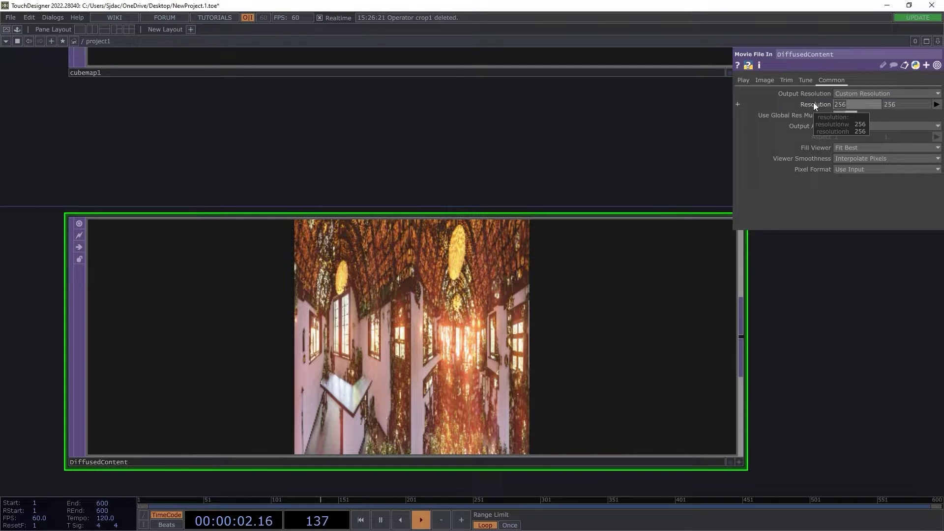
text(8192)
key(Tab)
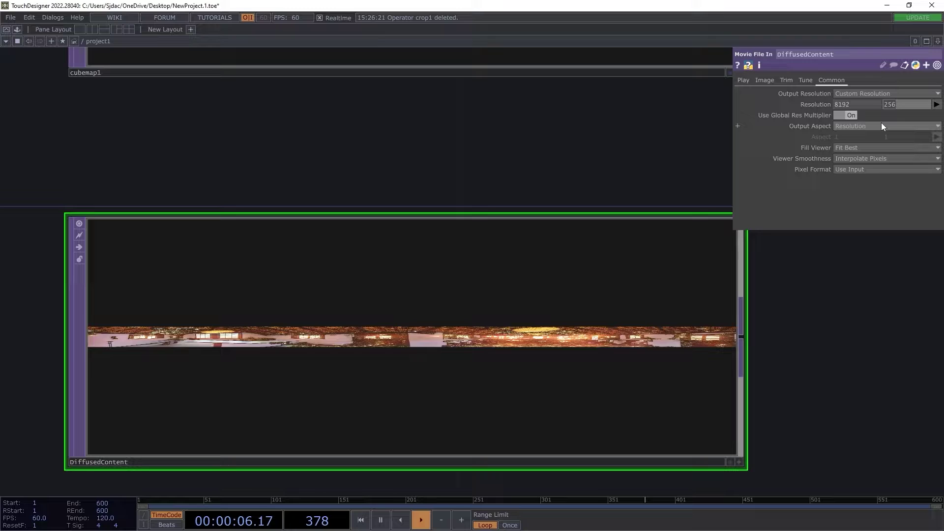
text(20)
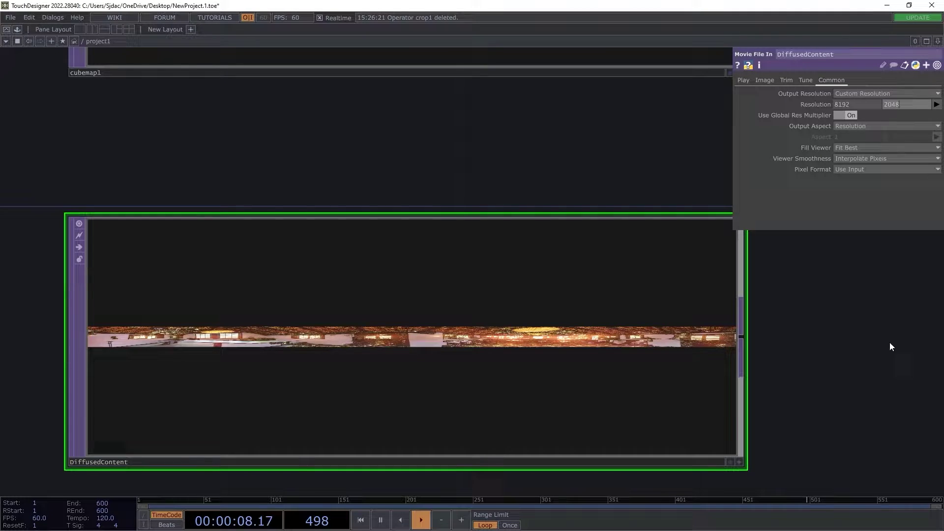
text(48)
key(Return)
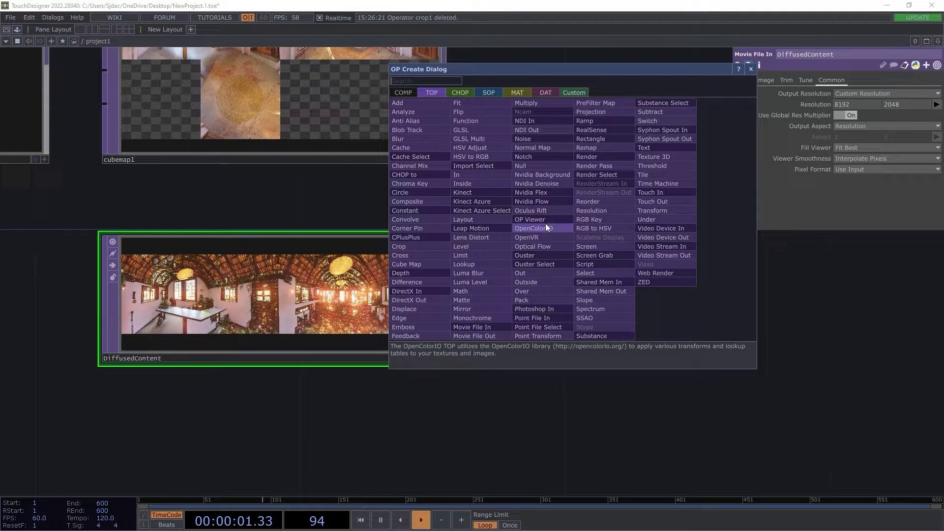
Add a Null TOP after DiffusedContent, connect the image to it and fit it into the DiffusedContent row.
click(520, 166)
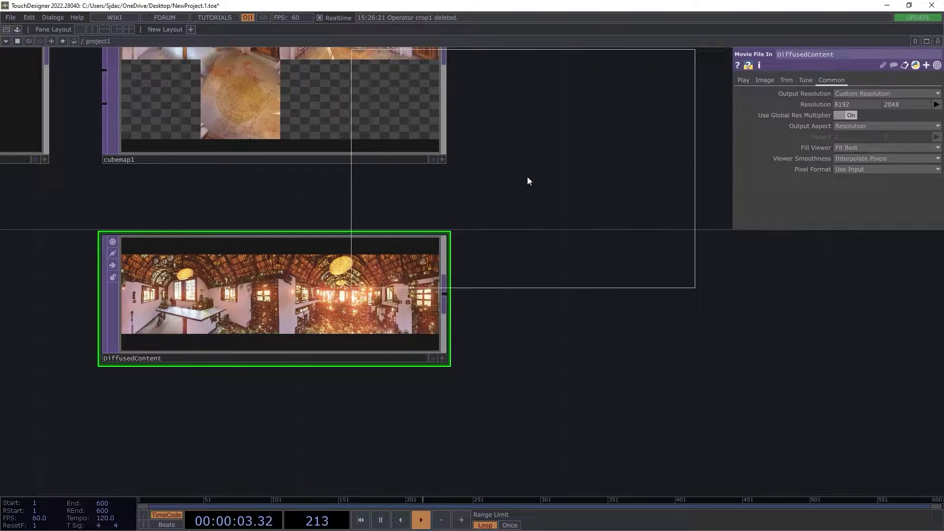
click(672, 290)
drag(445, 295, 502, 285)
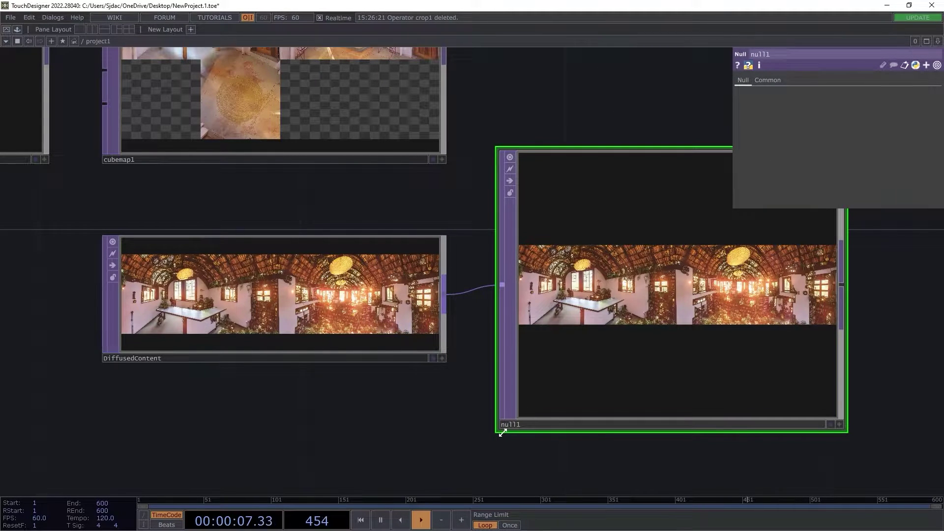
click(502, 432)
scroll(623, 379, down, 3)
Add an Under TOP above null1 and connect cubemap1 to its first input and null1 to its second.
key(Tab)
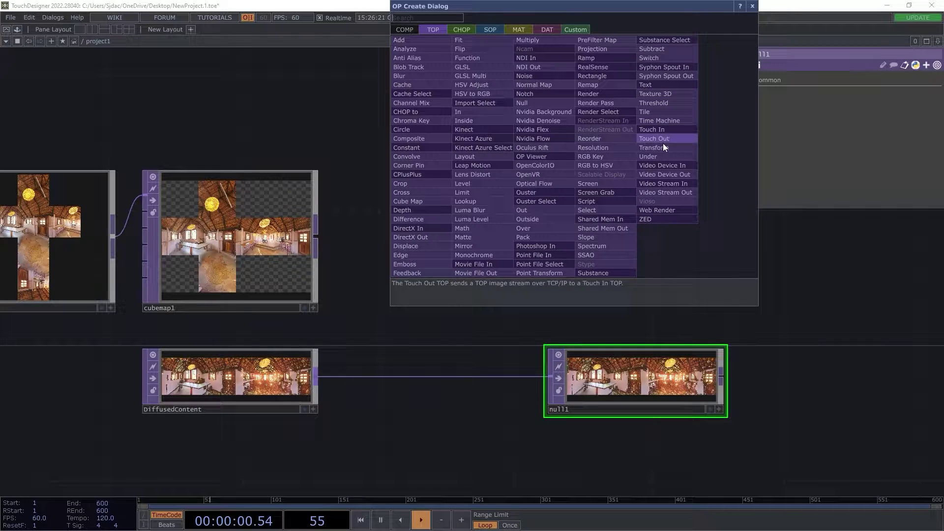
click(663, 157)
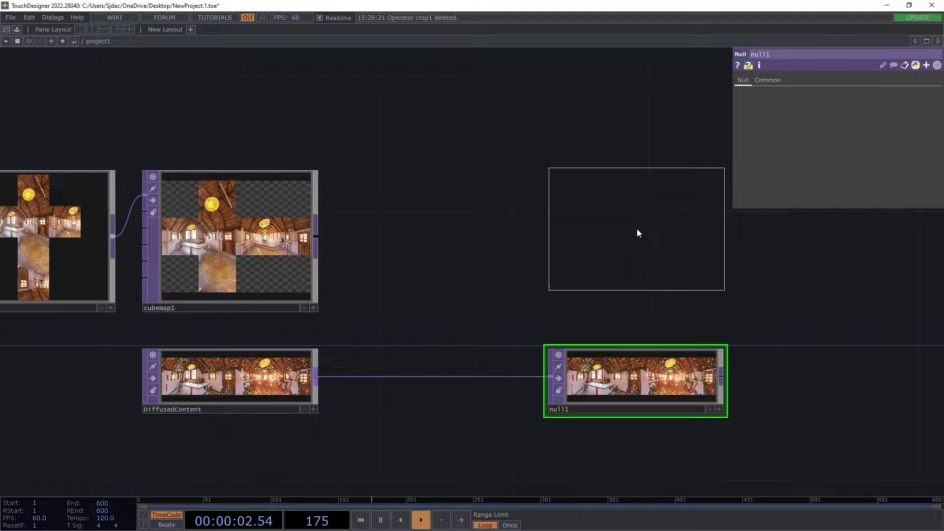
click(636, 229)
drag(635, 212, 628, 230)
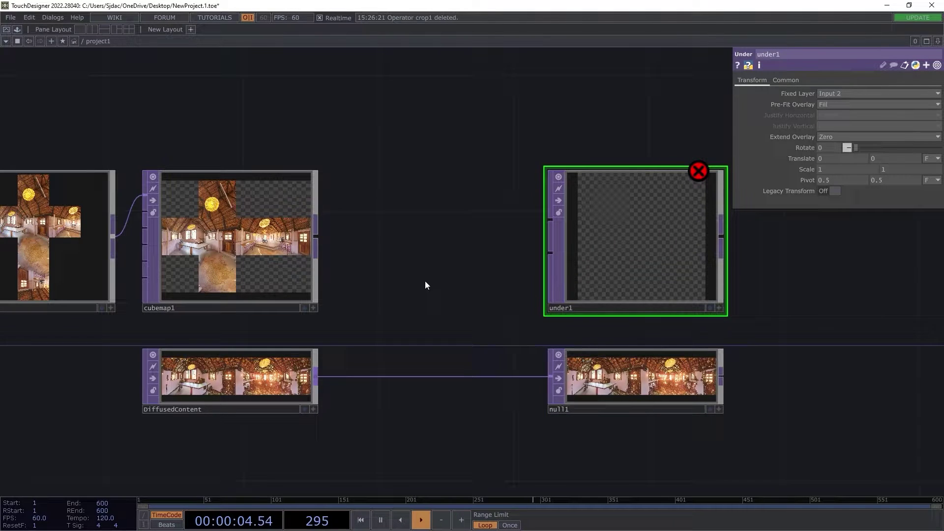
drag(317, 236, 535, 217)
drag(722, 378, 532, 261)
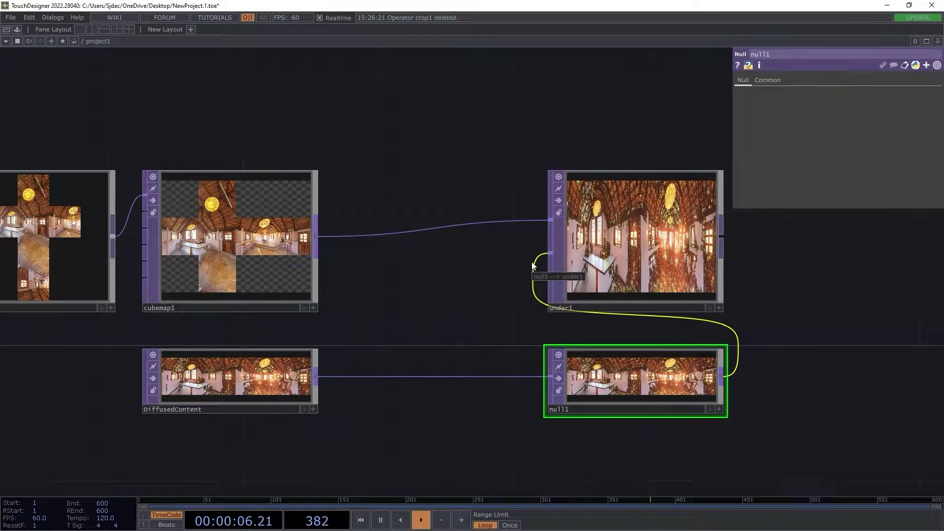
Set the Under operator's Fixed Layer to Input 1 and Pre-Fit Overlay to Native Resolution, and inspect the ceiling seam.
click(674, 209)
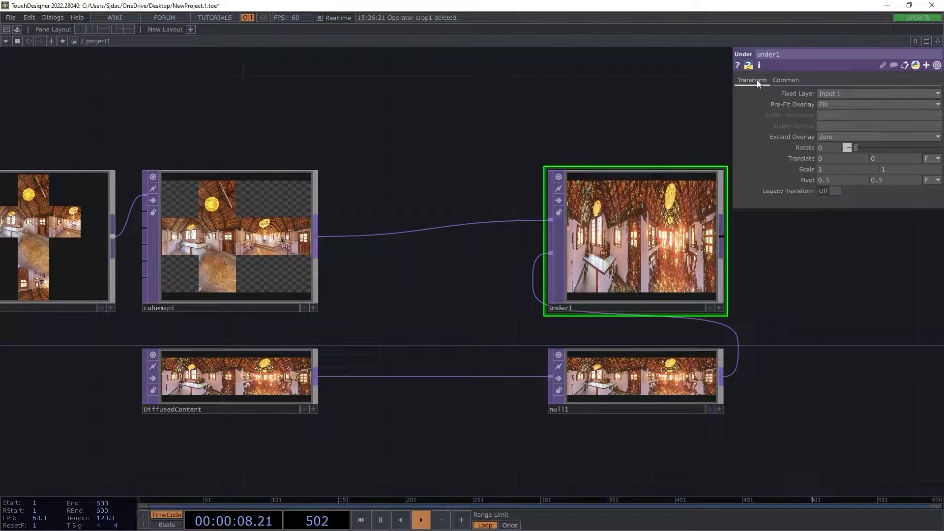
click(840, 102)
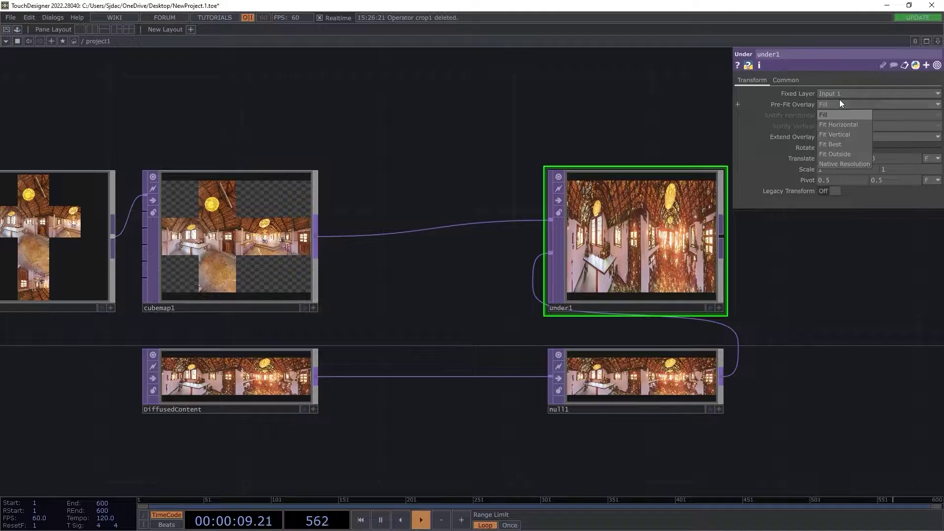
click(844, 163)
scroll(591, 247, up, 5)
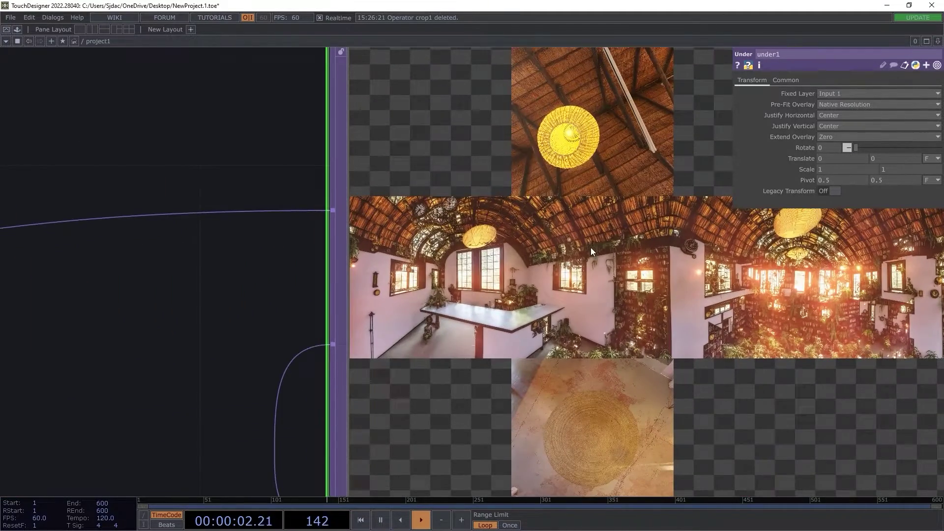
scroll(591, 247, up, 3)
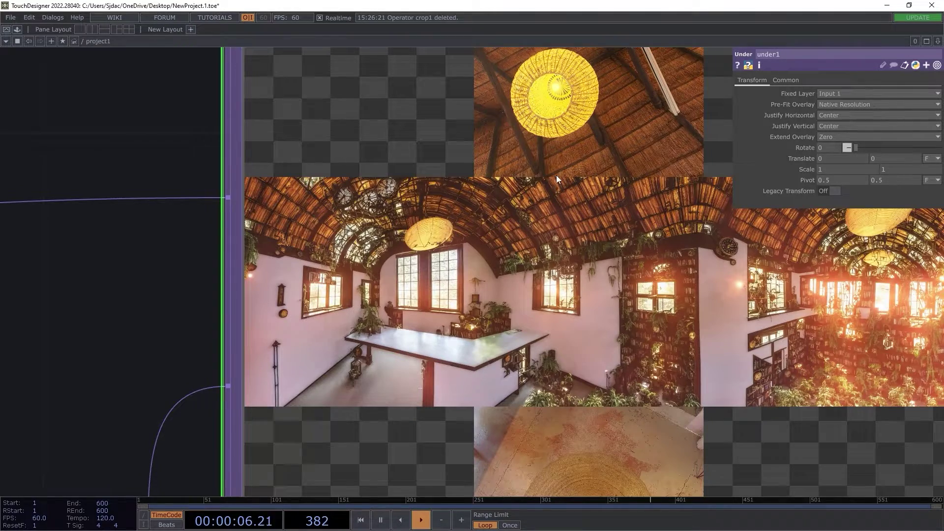
scroll(533, 164, up, 5)
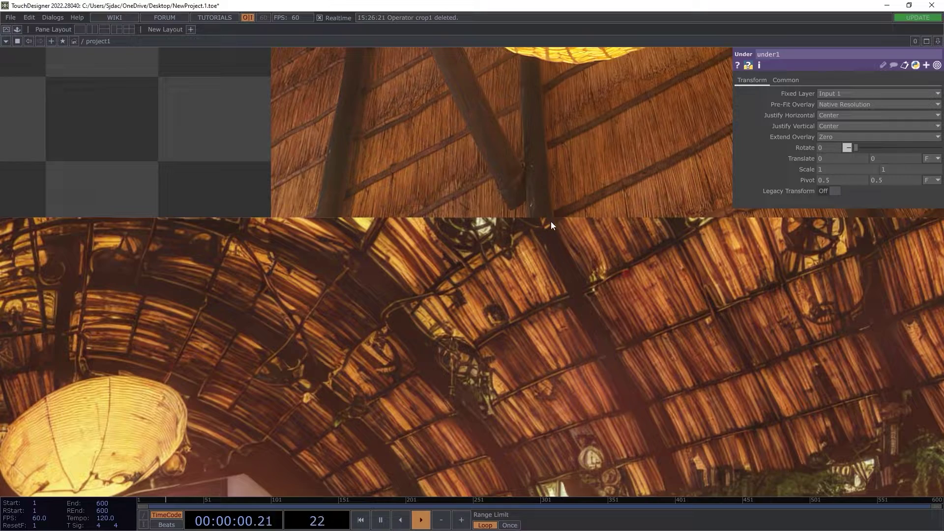
Add a Rectangle TOP below DiffusedContent and give it the same 8192 by 2048 output resolution.
scroll(571, 252, down, 5)
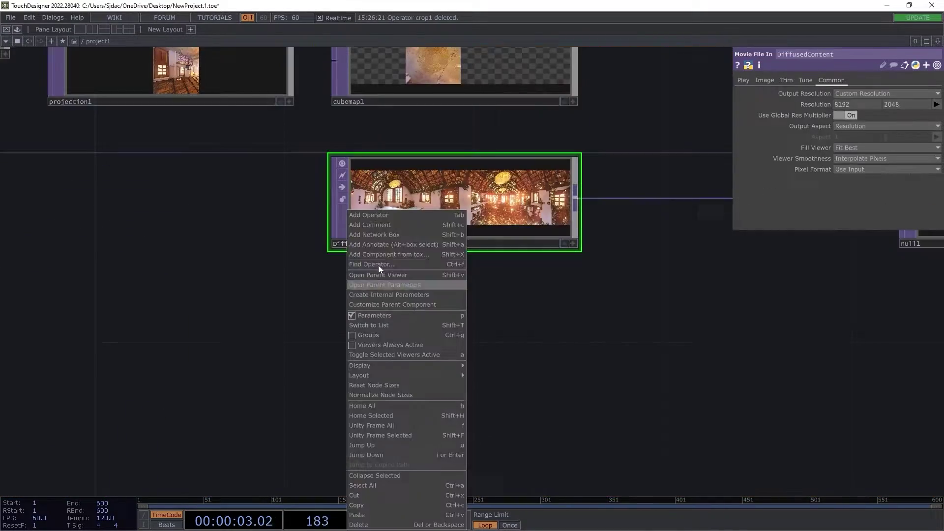
click(378, 265)
click(335, 139)
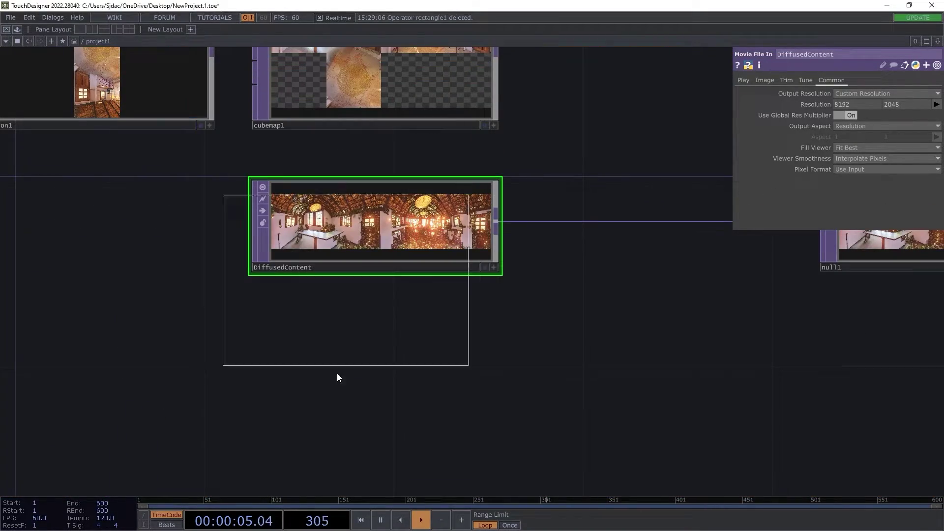
click(399, 376)
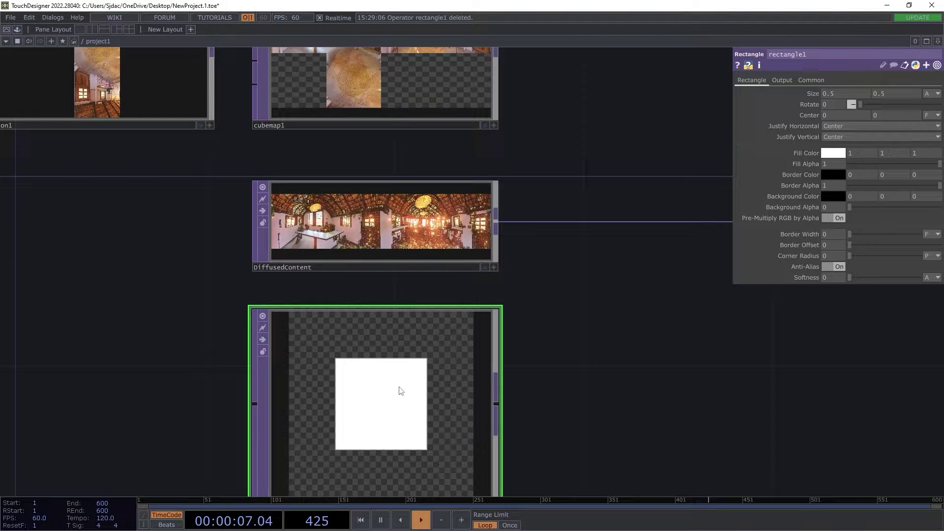
click(814, 81)
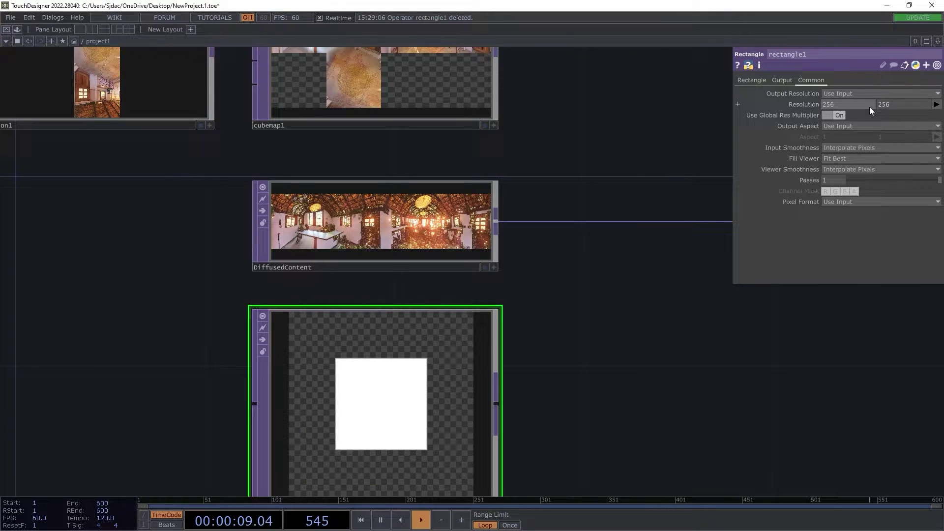
text(8192)
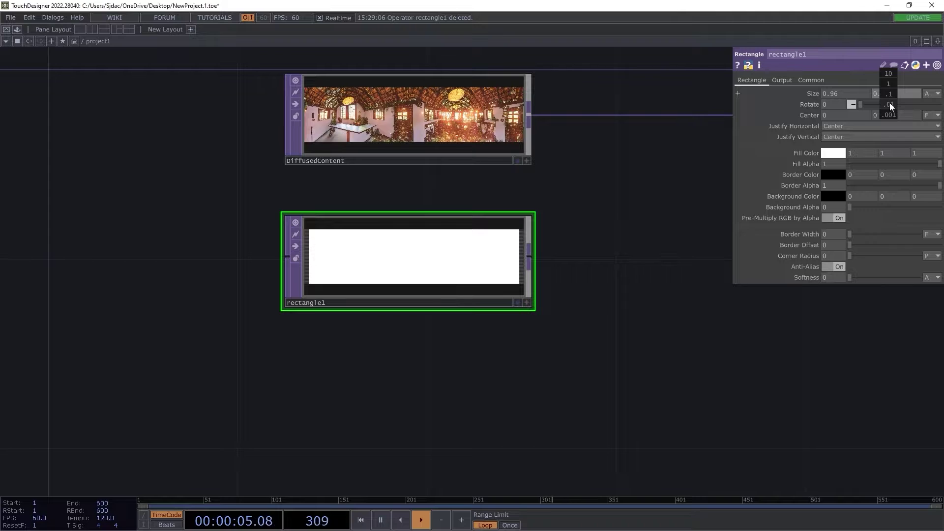
Set the size of rectangle1 to 0.96 by 0.22 and check the margins around the white area.
middle_drag(890, 95, 886, 78)
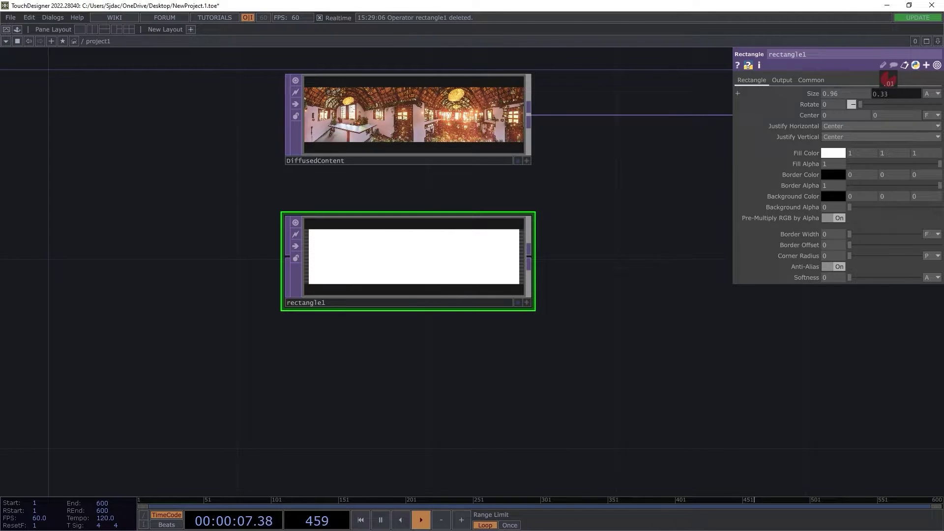
middle_drag(889, 78, 873, 108)
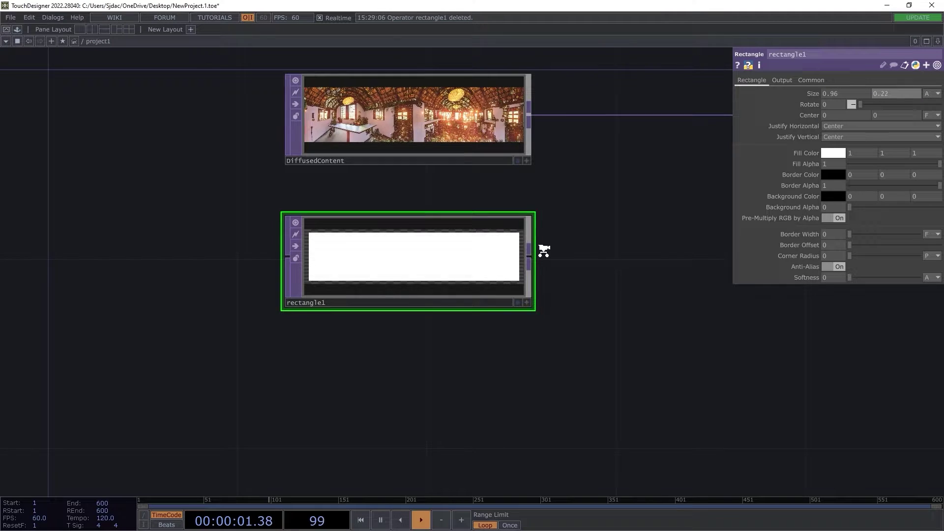
scroll(534, 243, up, 10)
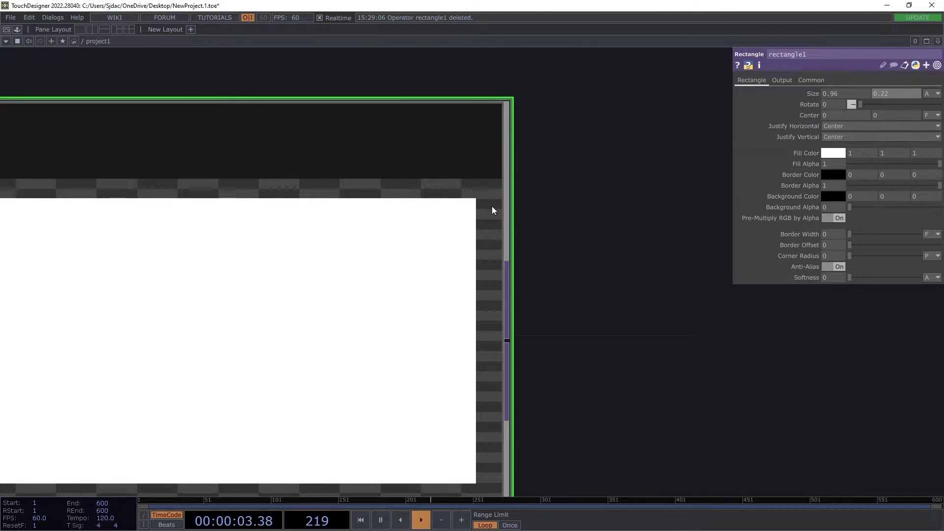
scroll(491, 205, down, 10)
Add a Blur TOP after rectangle1, connect the rectangle to it and fit the node into the same row.
right_click(436, 107)
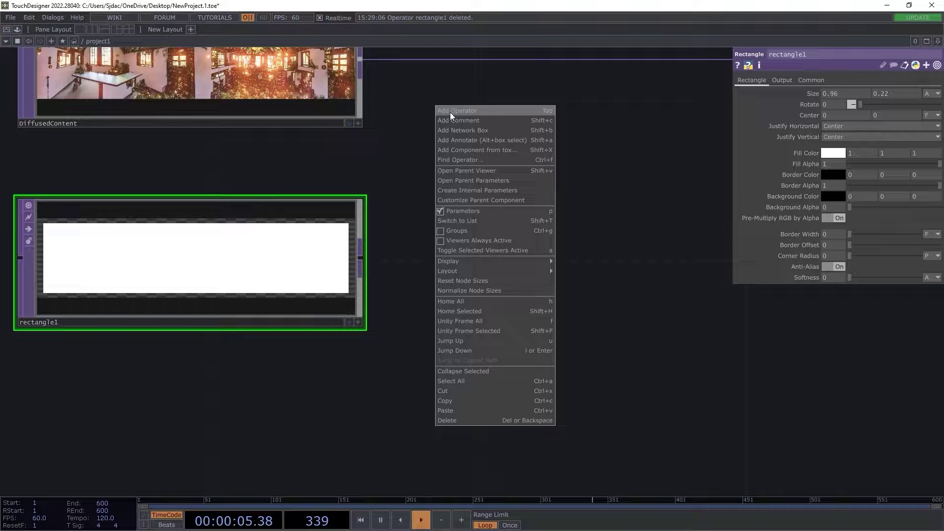
click(450, 108)
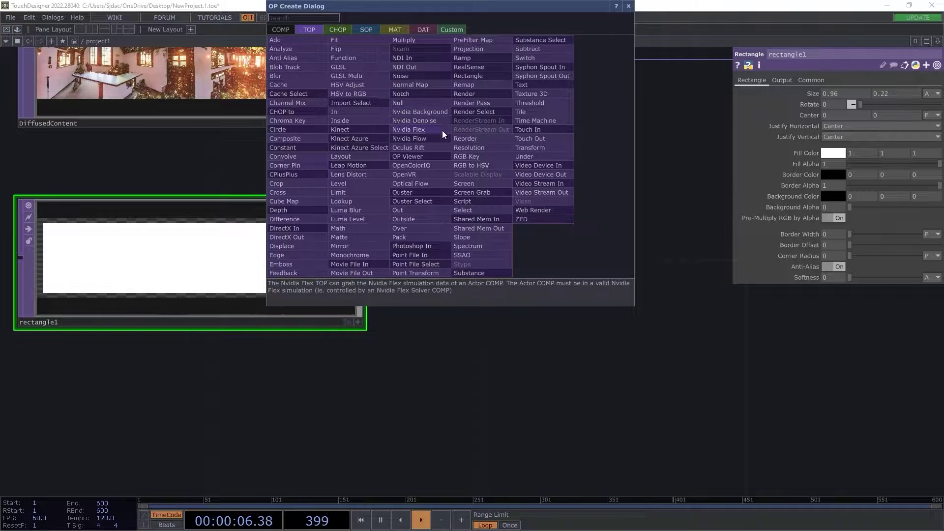
click(281, 76)
click(523, 254)
drag(446, 281, 509, 285)
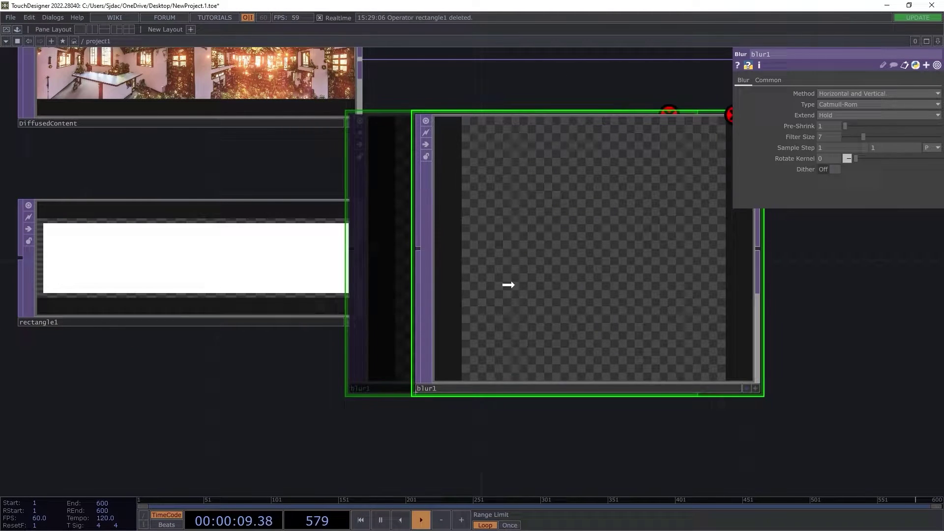
drag(364, 257, 413, 350)
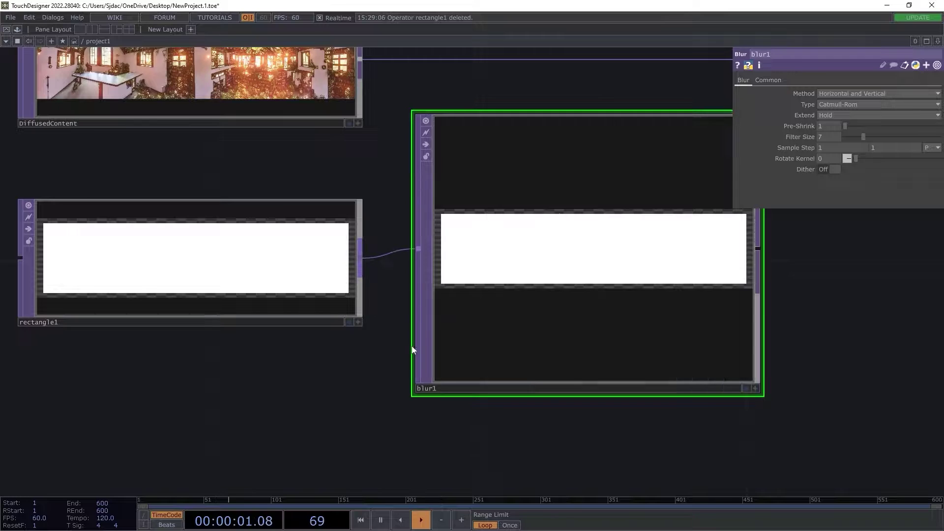
click(413, 395)
drag(467, 340, 471, 274)
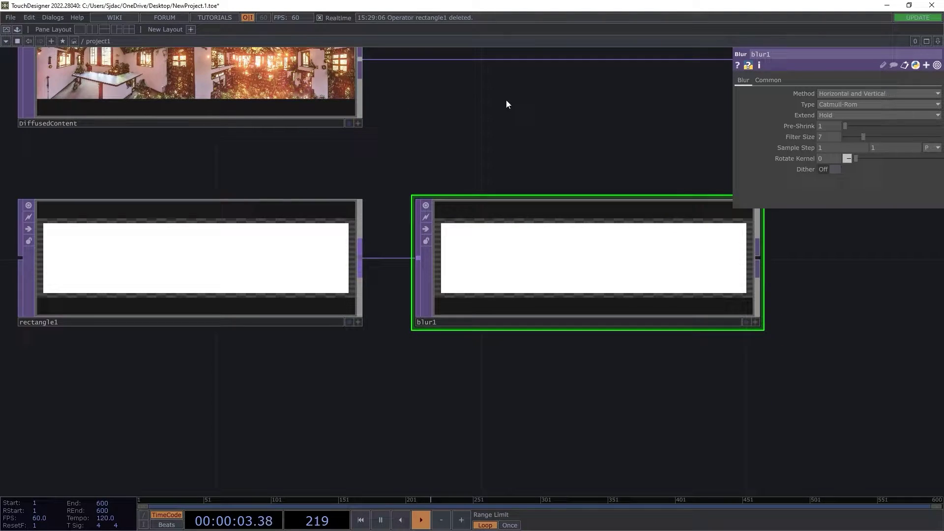
Soften the rectangle mask by setting blur1's Pre-Shrink to 8 and Filter Size to 32.
scroll(550, 126, down, 3)
drag(555, 131, 318, 230)
scroll(413, 274, up, 14)
drag(852, 126, 940, 126)
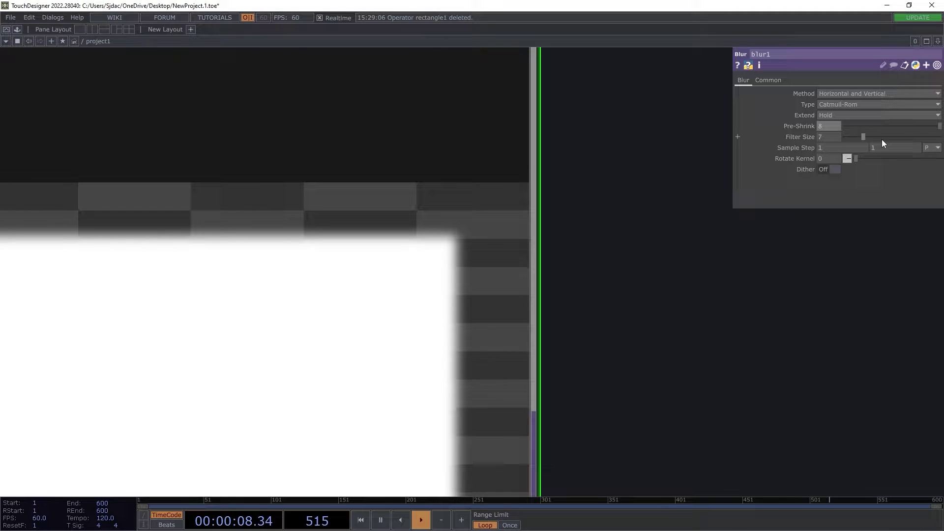
drag(864, 137, 940, 137)
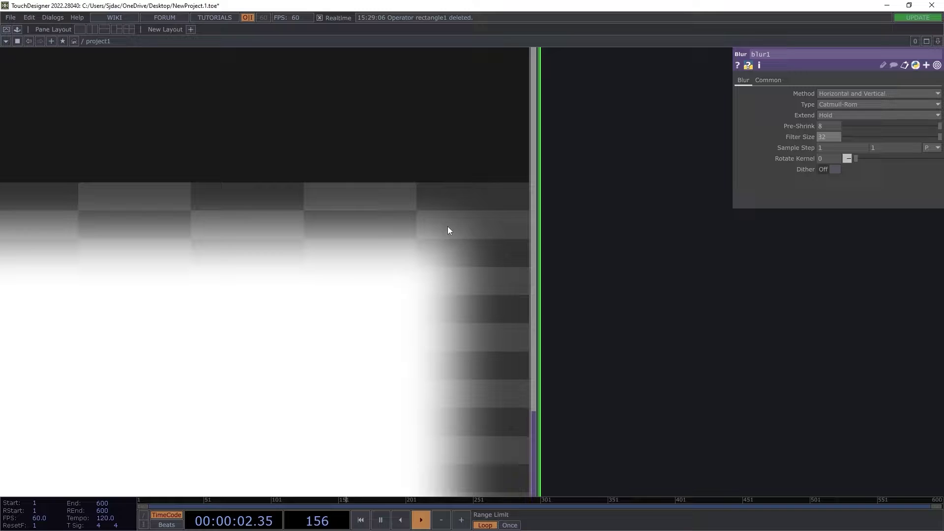
Add a Multiply TOP after blur1 and connect DiffusedContent to its first input and blur1 to its second.
scroll(417, 244, down, 10)
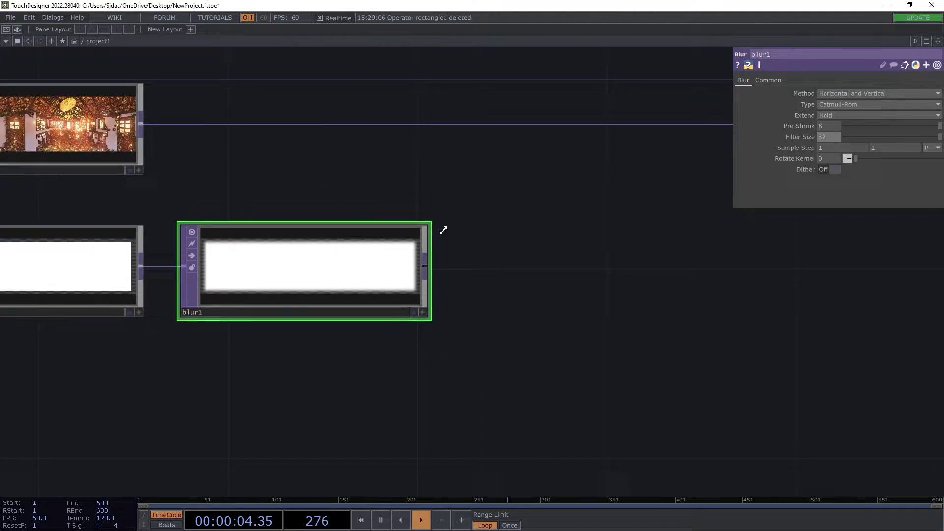
click(579, 281)
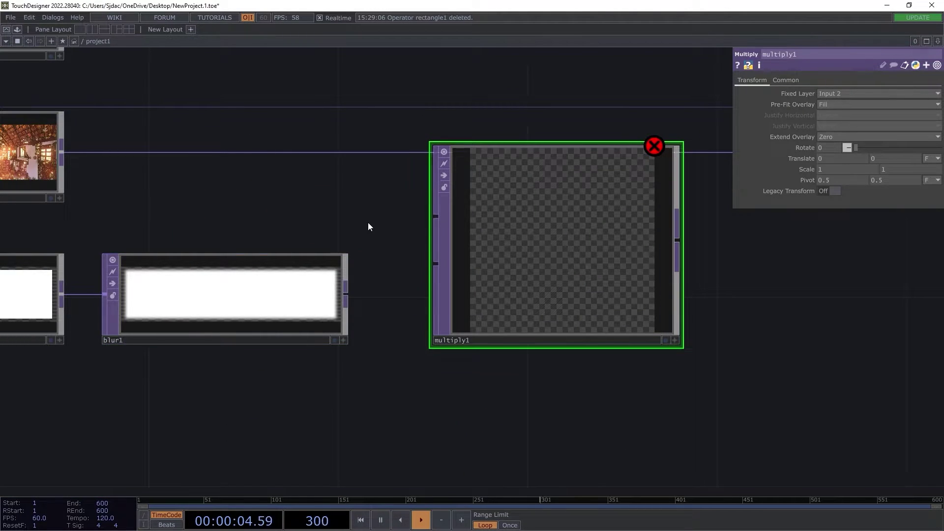
scroll(369, 225, down, 4)
drag(371, 225, 388, 243)
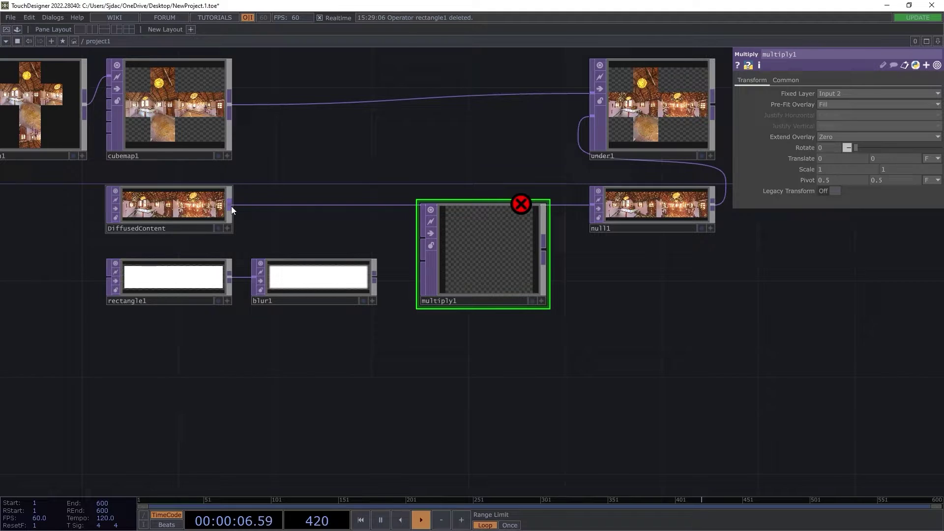
drag(232, 205, 420, 238)
scroll(386, 284, up, 3)
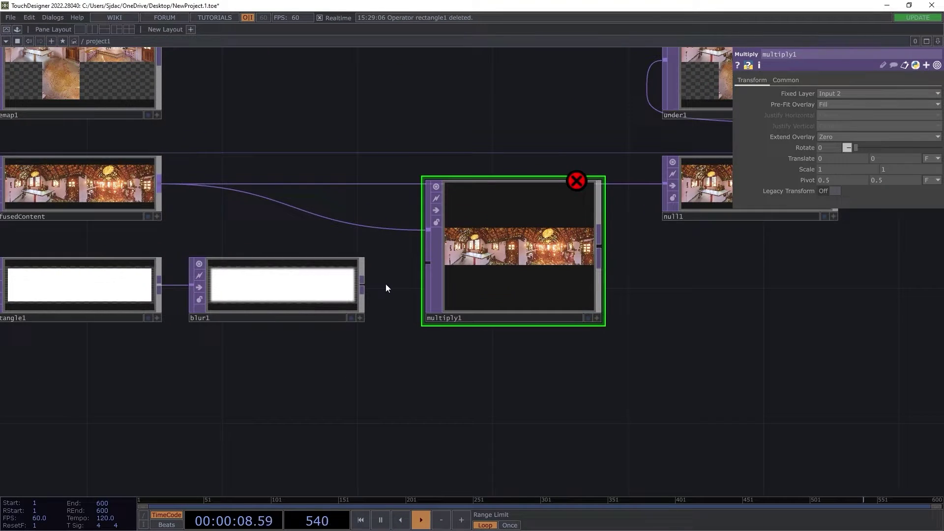
drag(368, 288, 477, 276)
Feed null1 from multiply1 in place of DiffusedContent.
scroll(477, 276, up, 2)
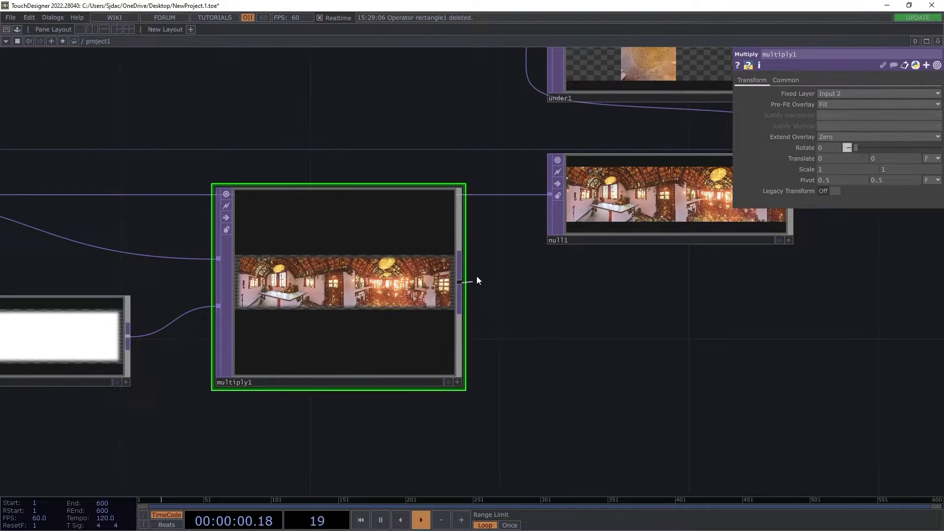
drag(531, 216, 550, 197)
scroll(473, 289, up, 5)
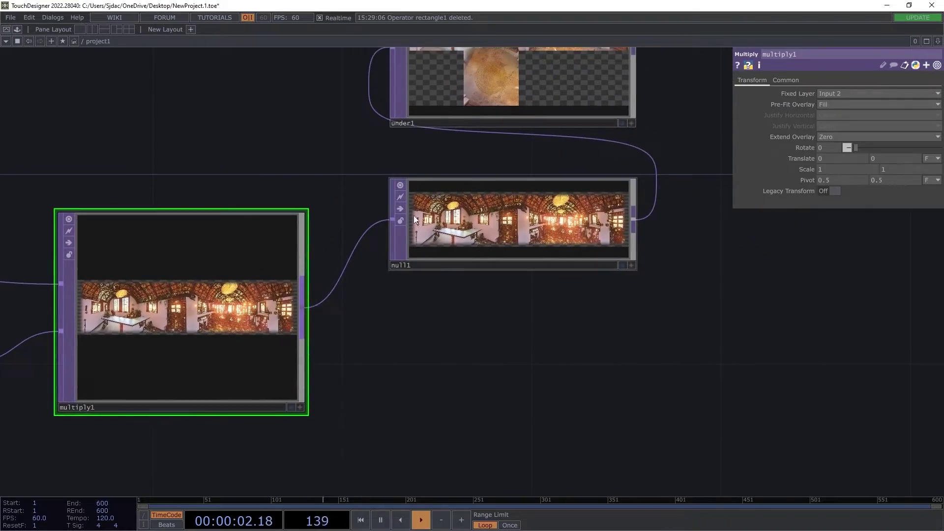
Examine the feathered edges of the strip in null1 and the blended ceiling seam in under1.
scroll(385, 278, up, 3)
scroll(295, 217, down, 6)
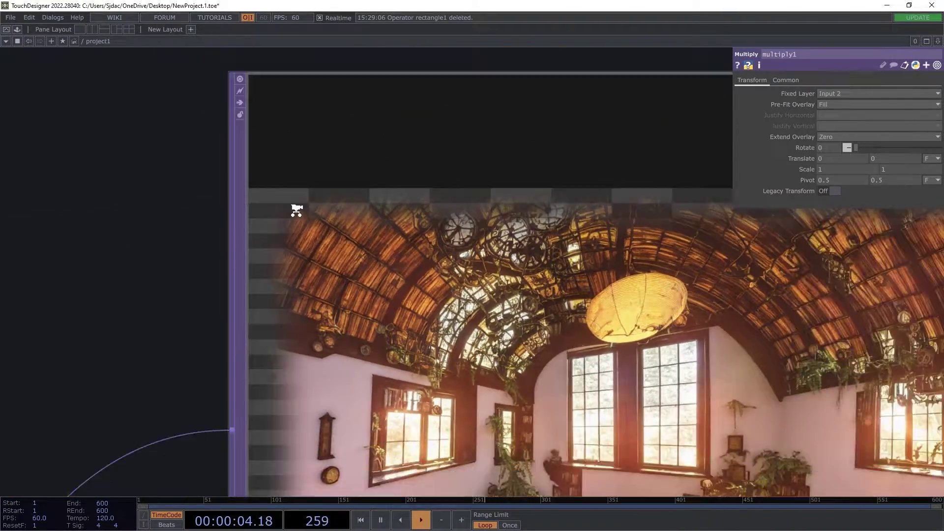
scroll(252, 173, down, 3)
scroll(306, 320, up, 1)
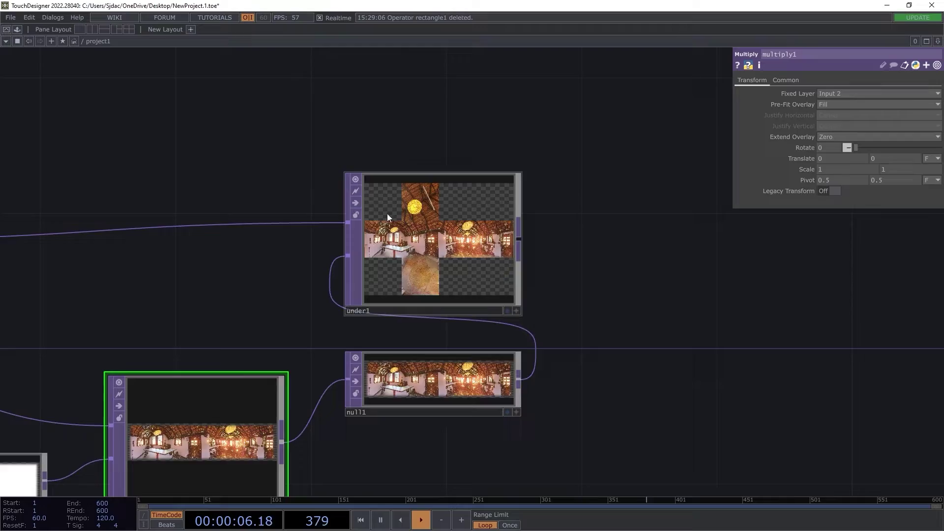
scroll(388, 214, up, 5)
scroll(438, 236, up, 3)
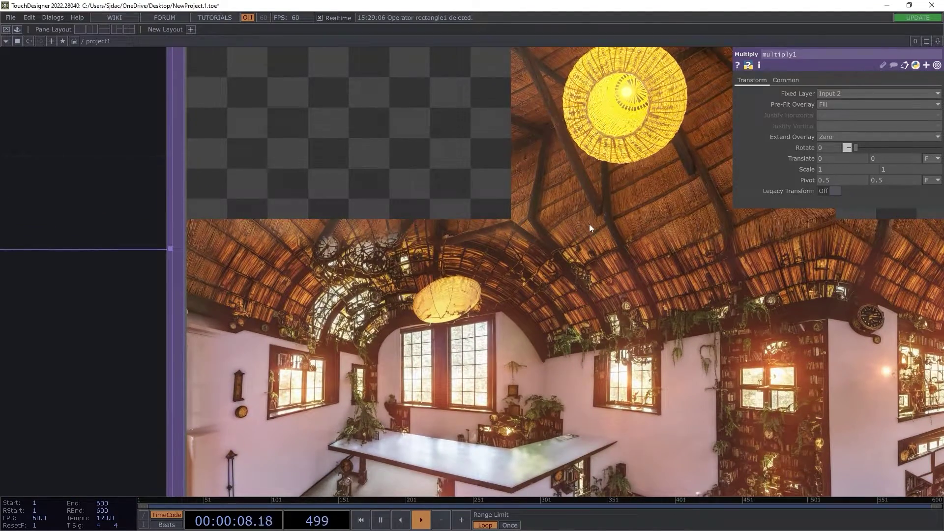
scroll(617, 215, up, 6)
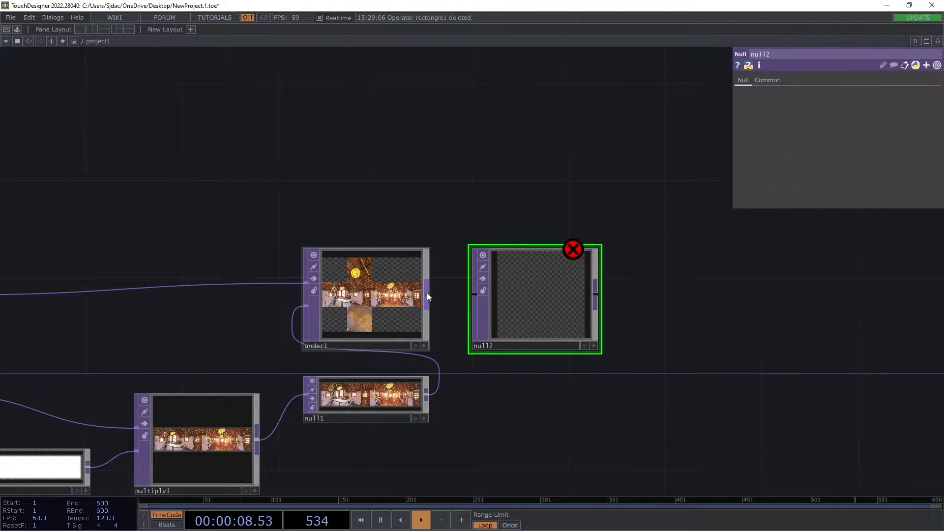
drag(426, 294, 473, 294)
scroll(547, 299, up, 9)
Add a Null TOP after under1 and connect the composited cube map to it.
scroll(433, 293, down, 4)
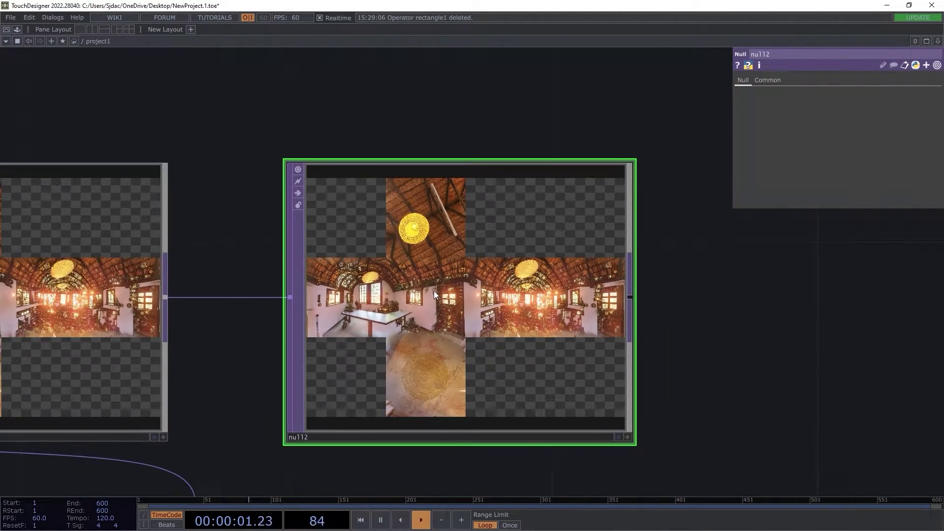
right_click(434, 291)
click(451, 250)
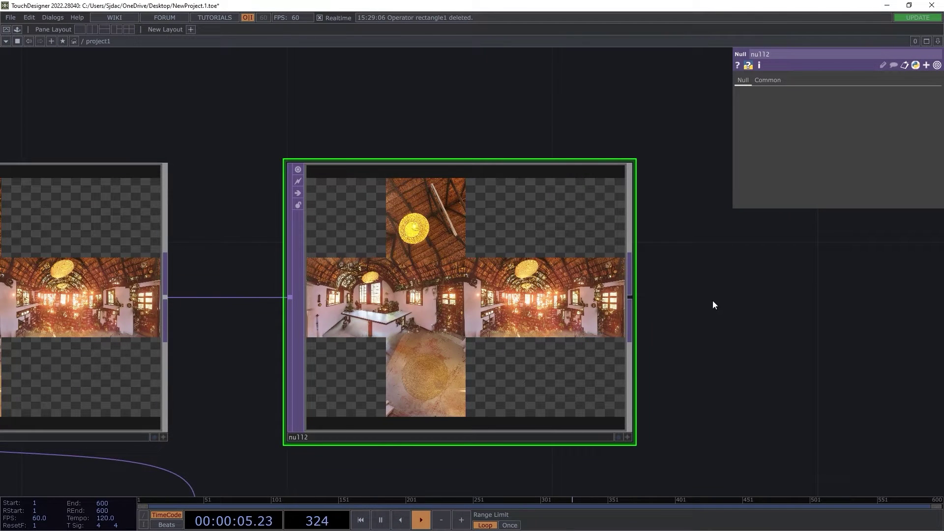
Review the composited cube map in null2 against the source panorama in thatch_chapel.
scroll(521, 294, up, 3)
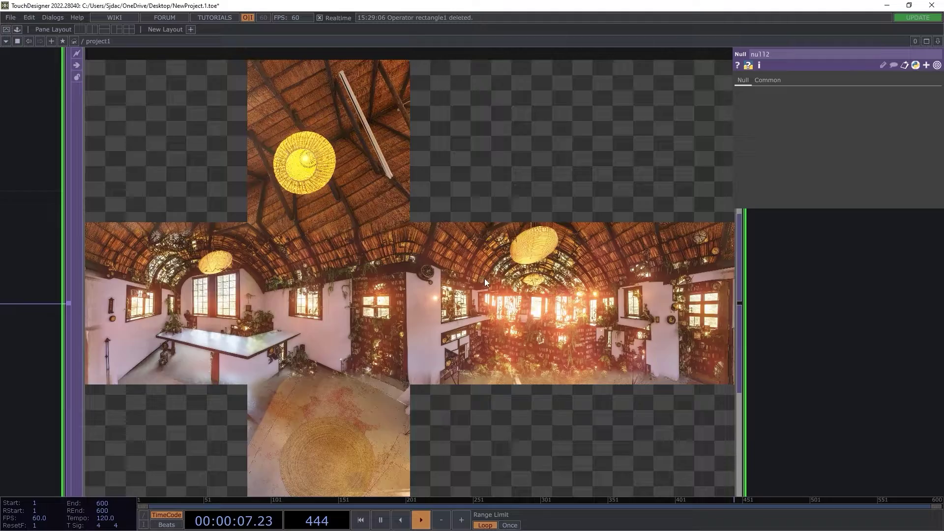
scroll(485, 278, down, 10)
drag(249, 200, 647, 199)
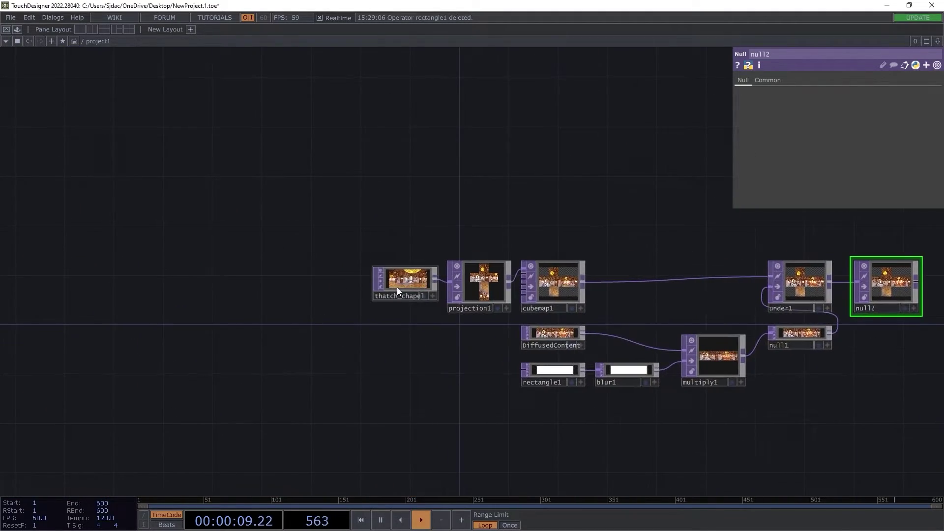
scroll(396, 288, up, 8)
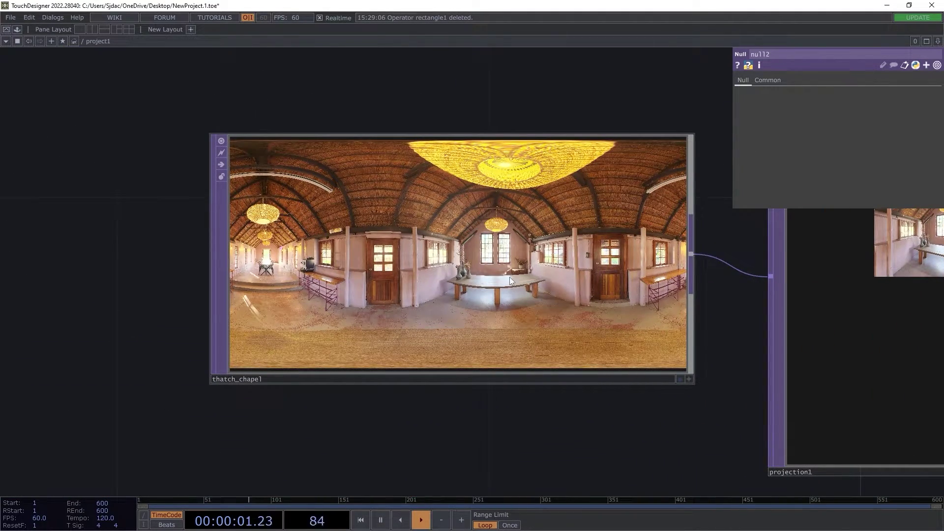
click(463, 240)
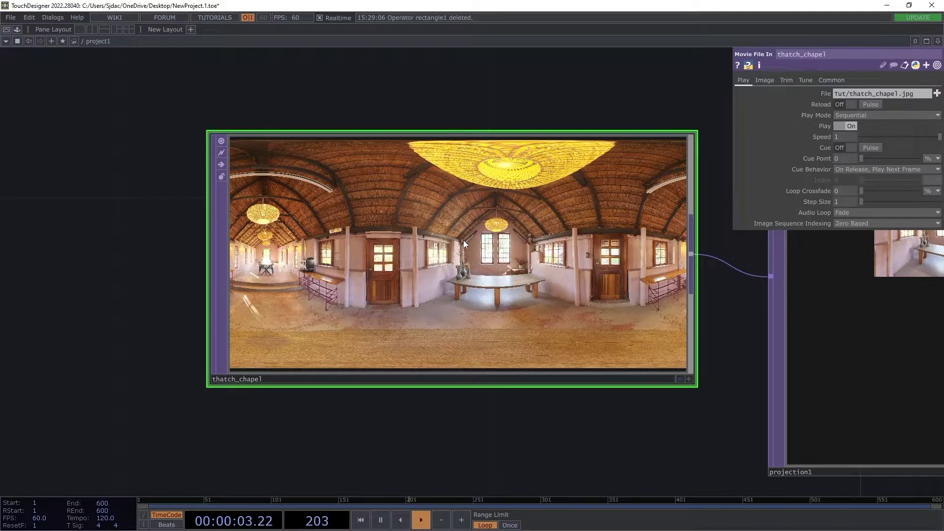
scroll(528, 444, down, 6)
drag(541, 333, 128, 203)
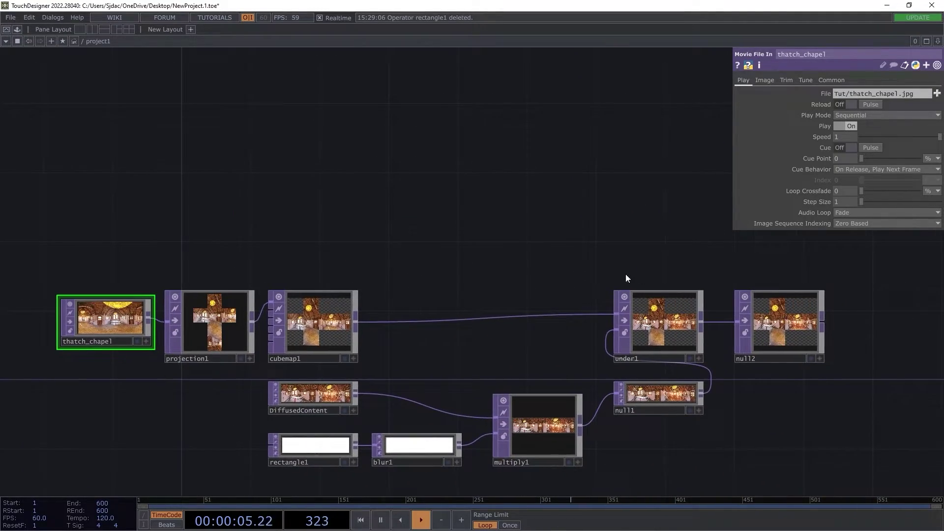
Add a Cube Map TOP after null2 and connect null2 to its first input.
drag(564, 231, 226, 184)
scroll(516, 279, up, 4)
scroll(514, 280, up, 3)
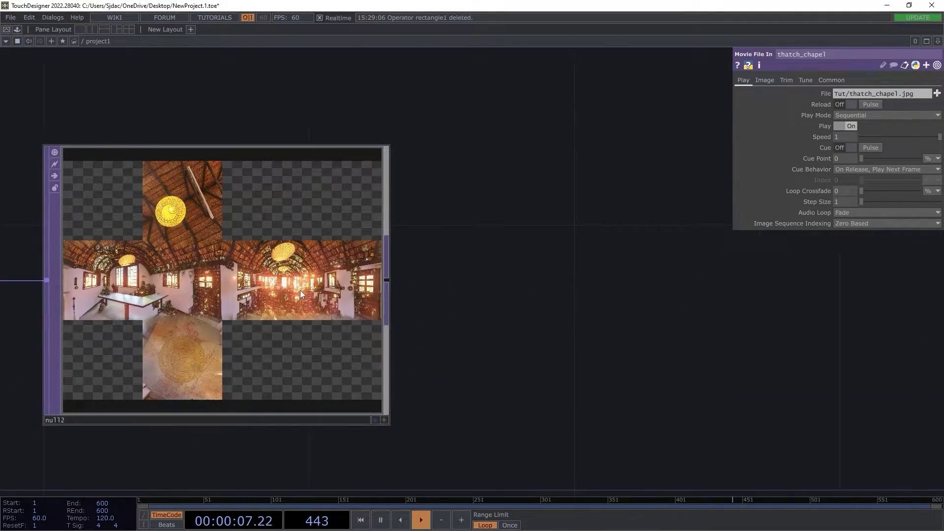
scroll(203, 266, up, 2)
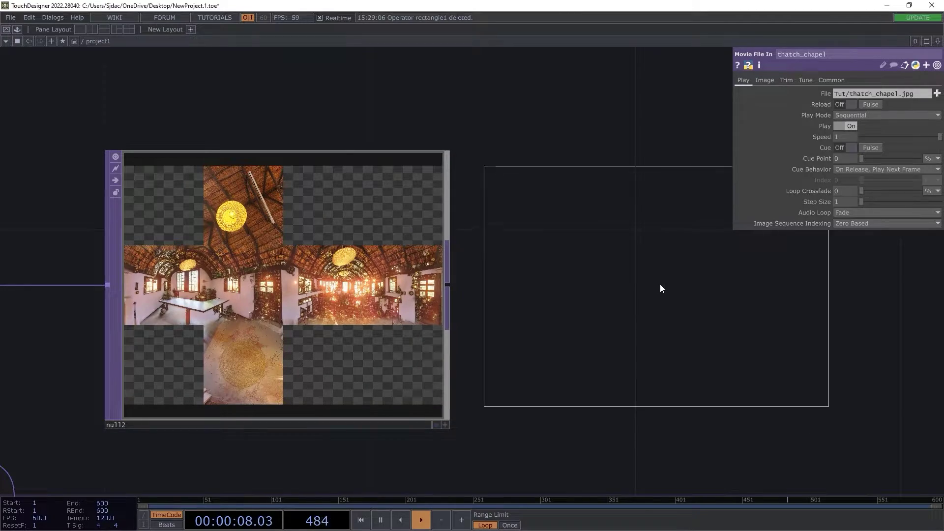
click(660, 289)
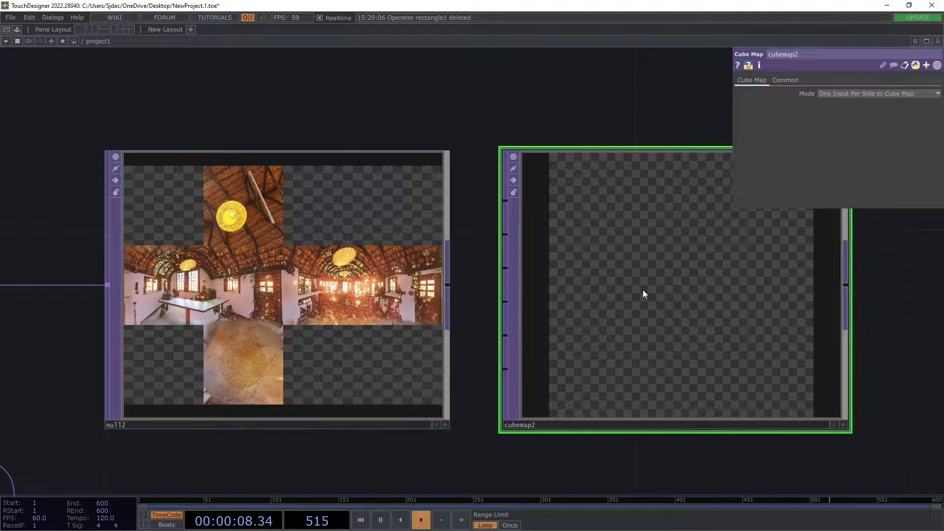
drag(449, 284, 505, 200)
scroll(502, 202, up, 5)
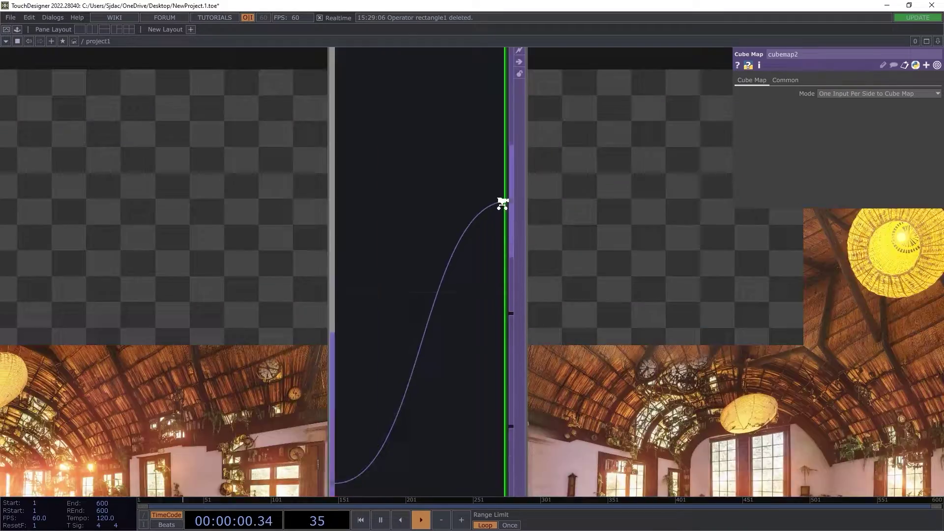
Set the cubemap2 mode to Horizontal Cross to Cube Map.
scroll(449, 321, down, 2)
scroll(575, 190, down, 3)
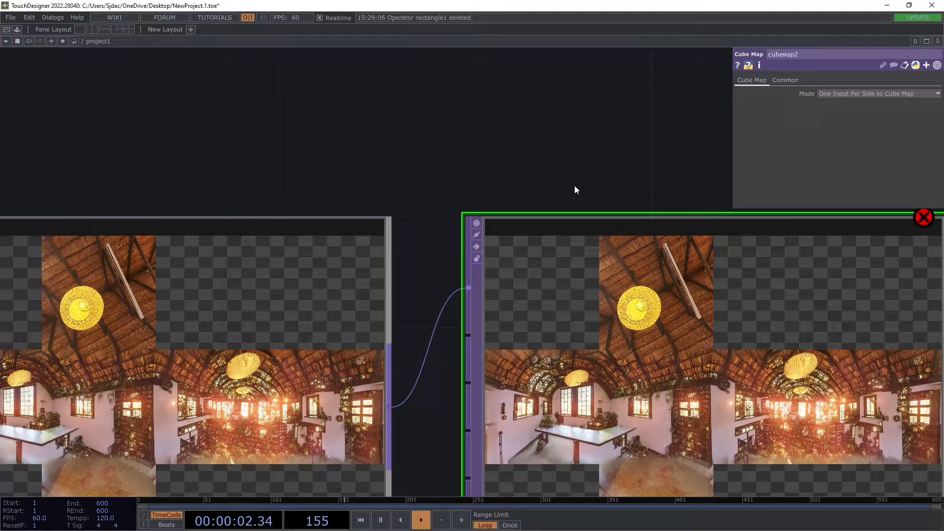
scroll(436, 95, down, 1)
click(878, 93)
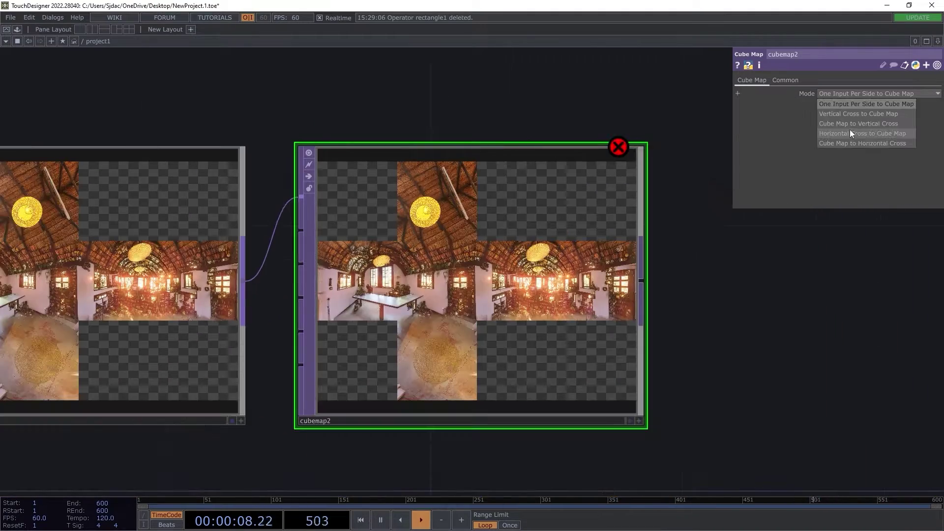
click(851, 134)
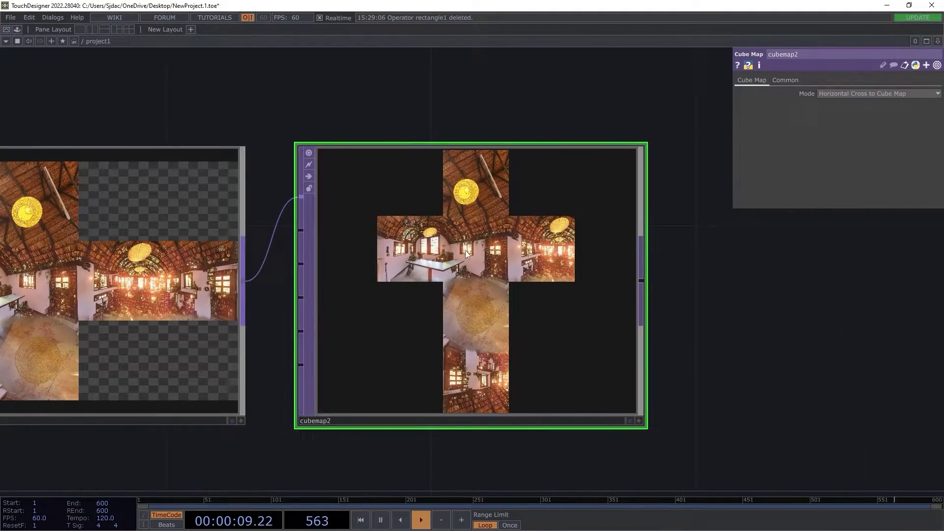
Compare the rebuilt cube map in cubemap2 with the original cube map in projection1.
scroll(465, 250, up, 2)
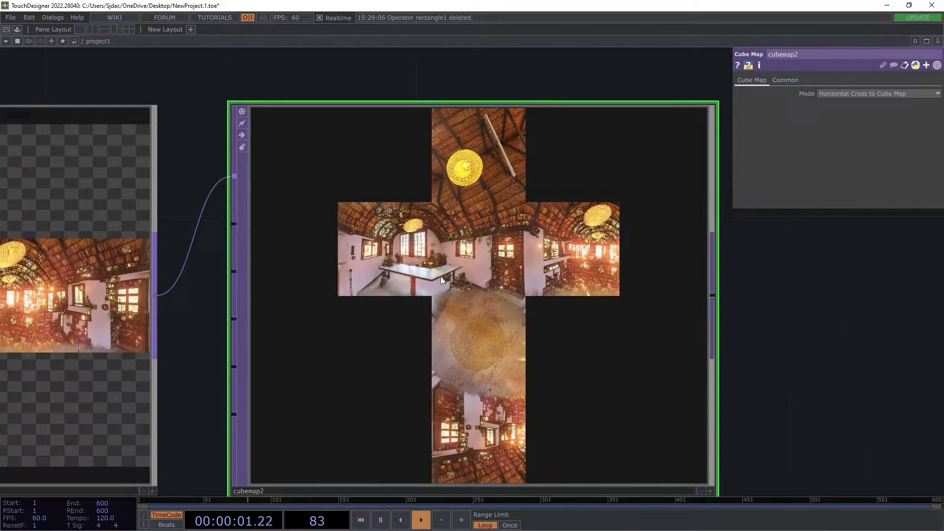
scroll(441, 276, down, 3)
drag(302, 160, 601, 126)
scroll(600, 125, down, 3)
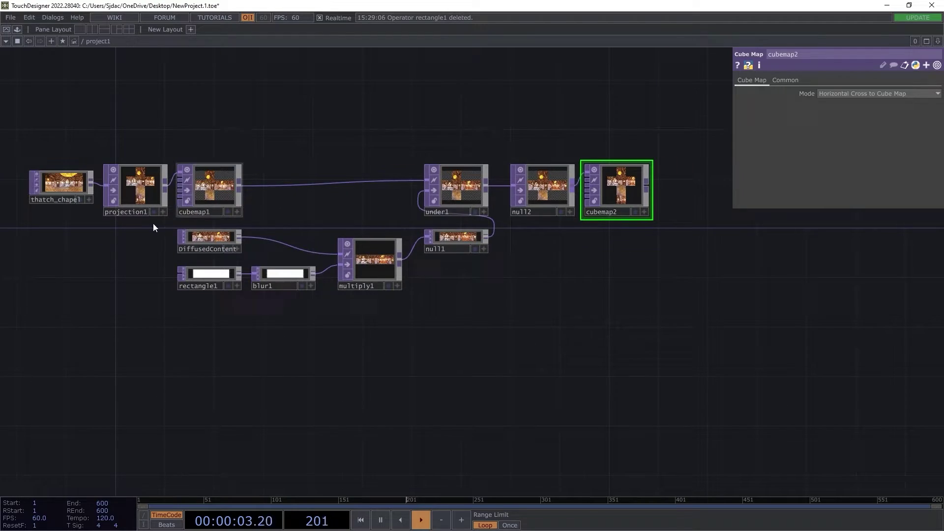
drag(154, 226, 350, 290)
scroll(343, 182, up, 5)
scroll(343, 182, up, 1)
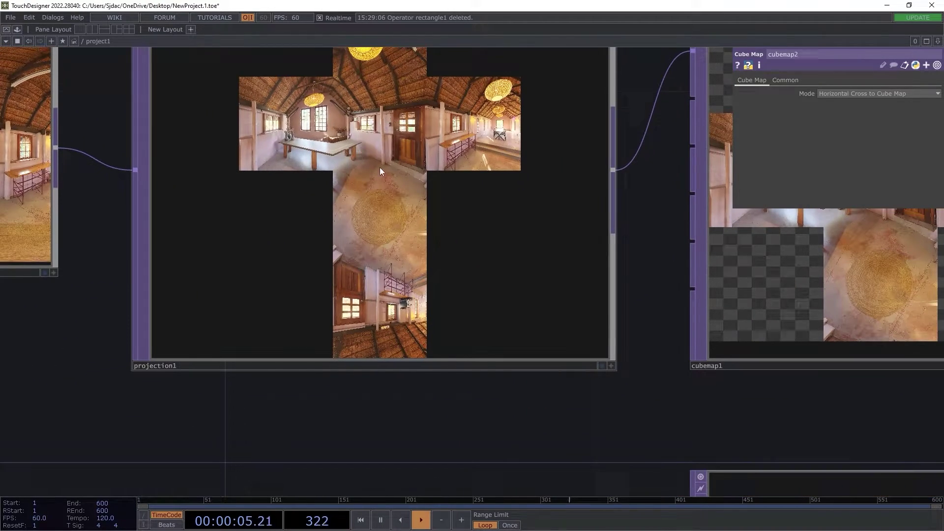
scroll(382, 132, down, 5)
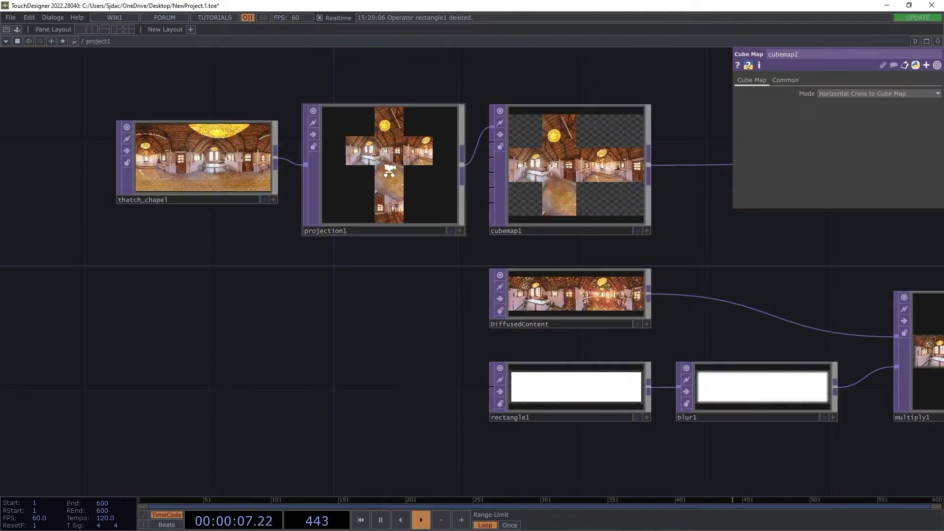
scroll(717, 211, down, 2)
Add a Projection TOP after cubemap2 and connect the cube map to it for equirectangular output.
drag(586, 236, 48, 348)
scroll(565, 268, up, 5)
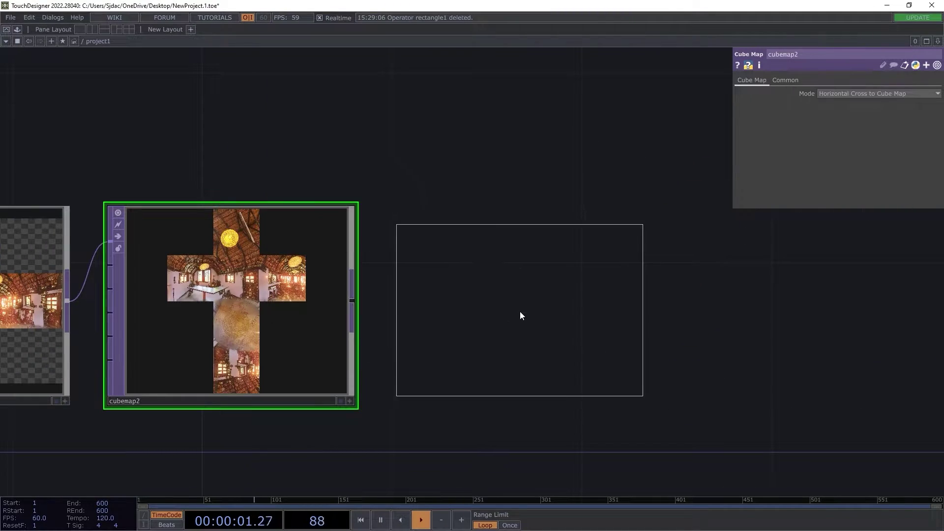
click(520, 311)
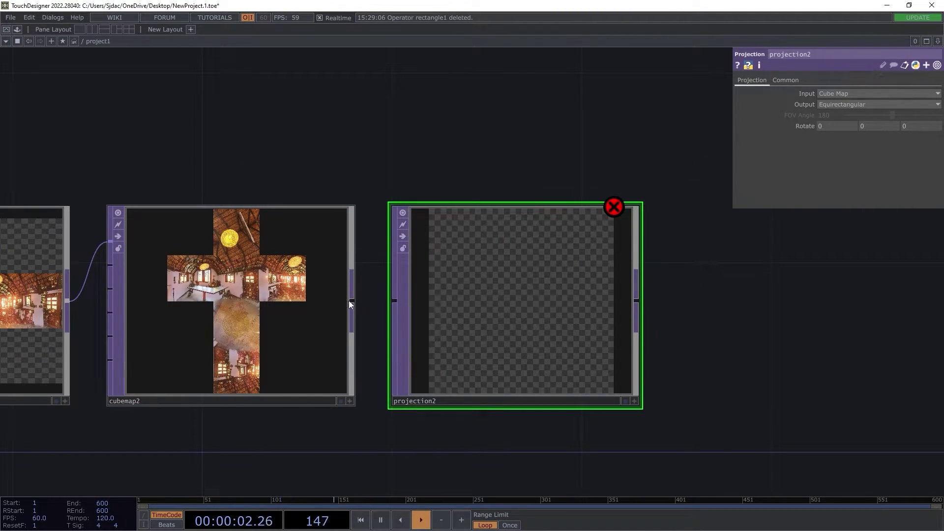
drag(351, 300, 395, 301)
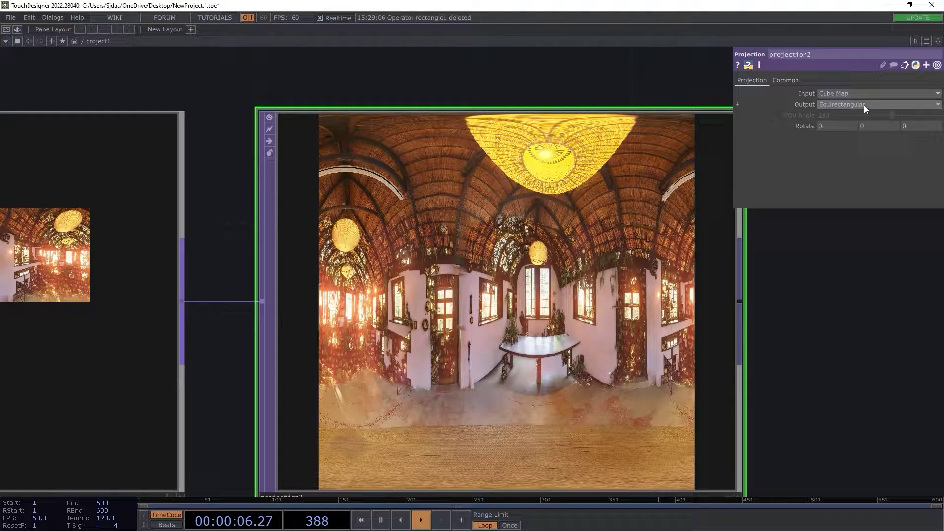
Check the size information of projection2 and add a Null TOP after it, connected to its output.
drag(800, 324, 770, 294)
right_click(456, 306)
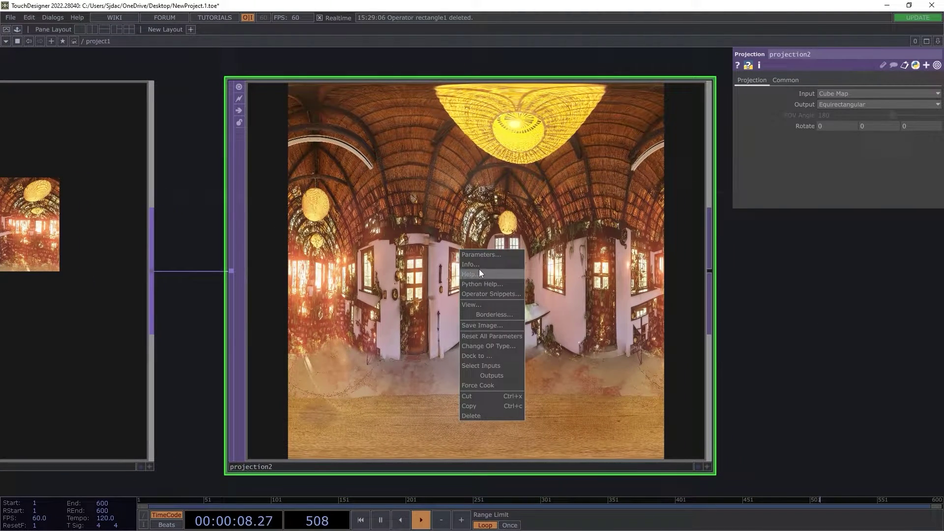
click(480, 267)
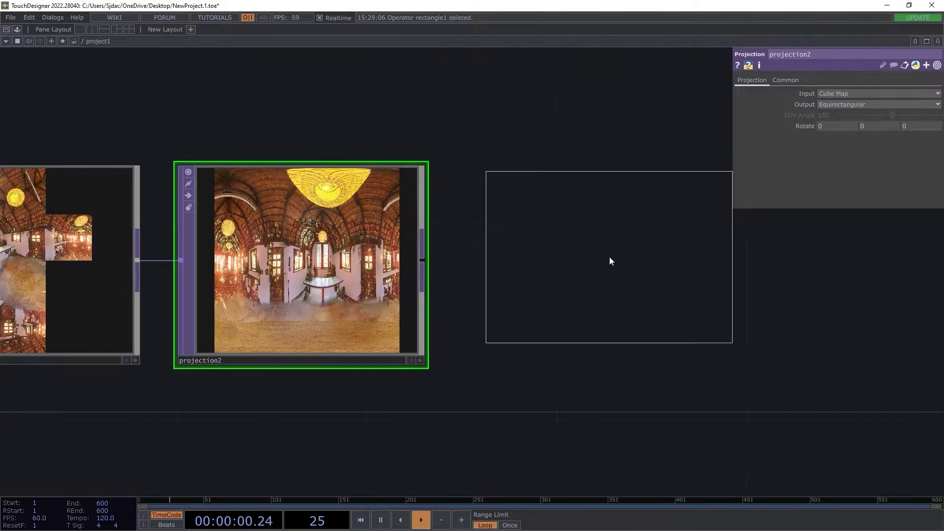
click(586, 259)
drag(425, 260, 464, 260)
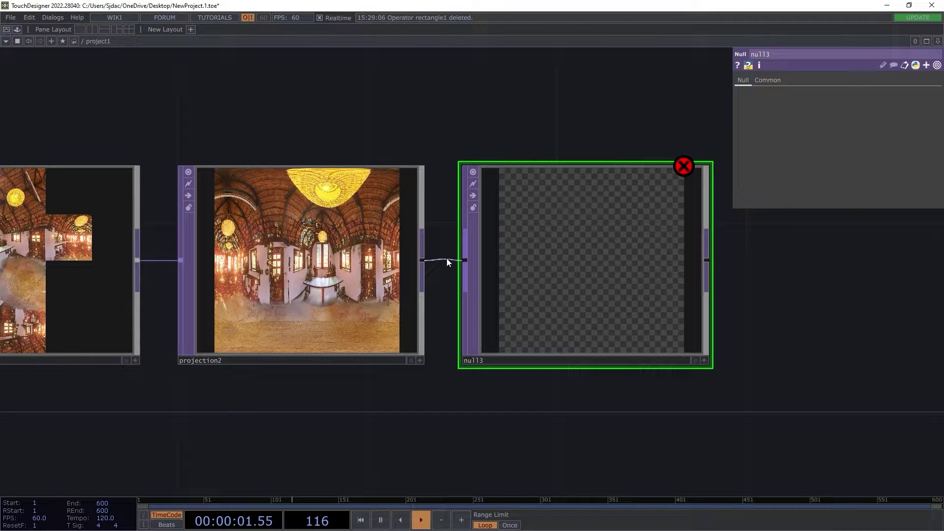
Add a Constant MAT to the network beside null3.
key(Tab)
click(432, 54)
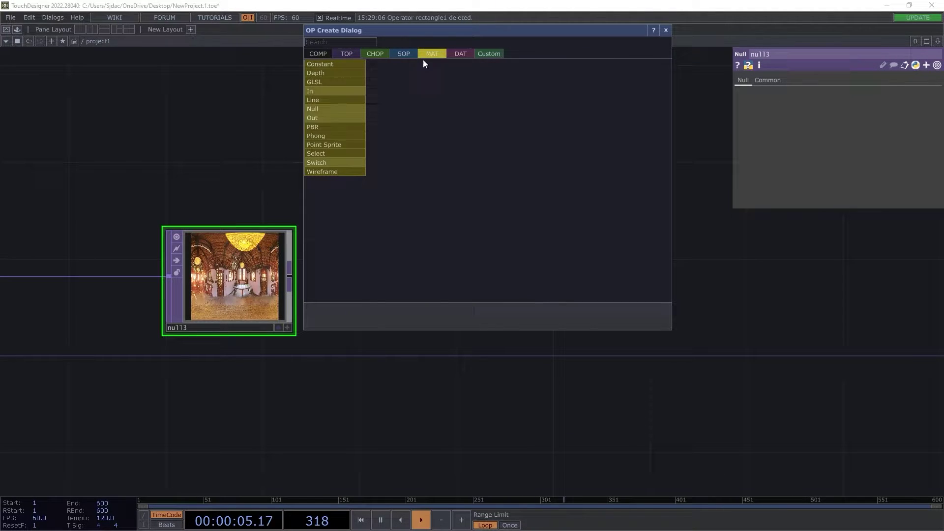
click(340, 63)
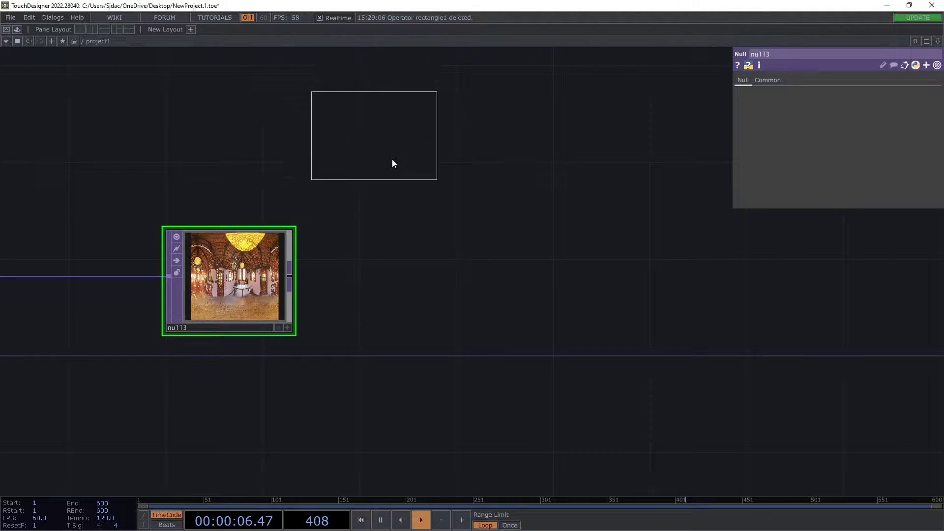
click(452, 277)
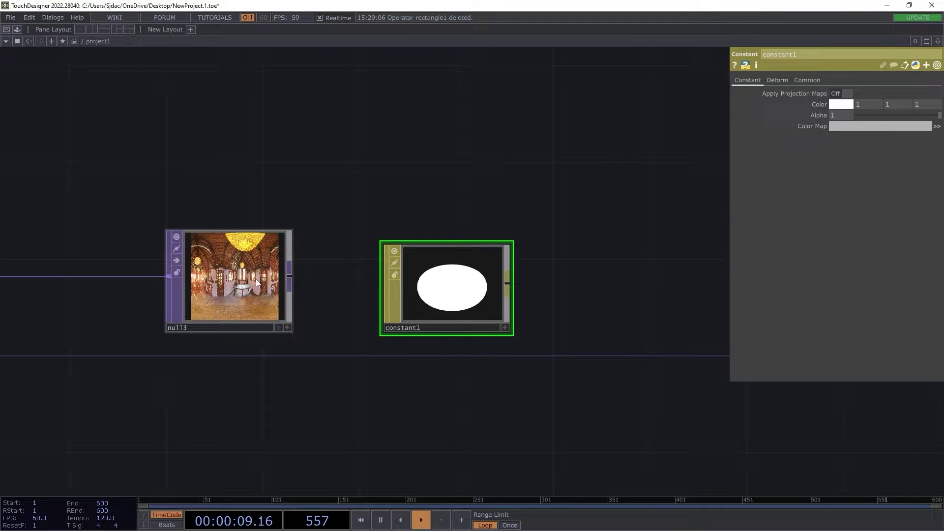
Assign null3 as the Color Map of constant1 and inspect the textured torus preview from another angle.
drag(256, 283, 436, 279)
scroll(466, 288, up, 5)
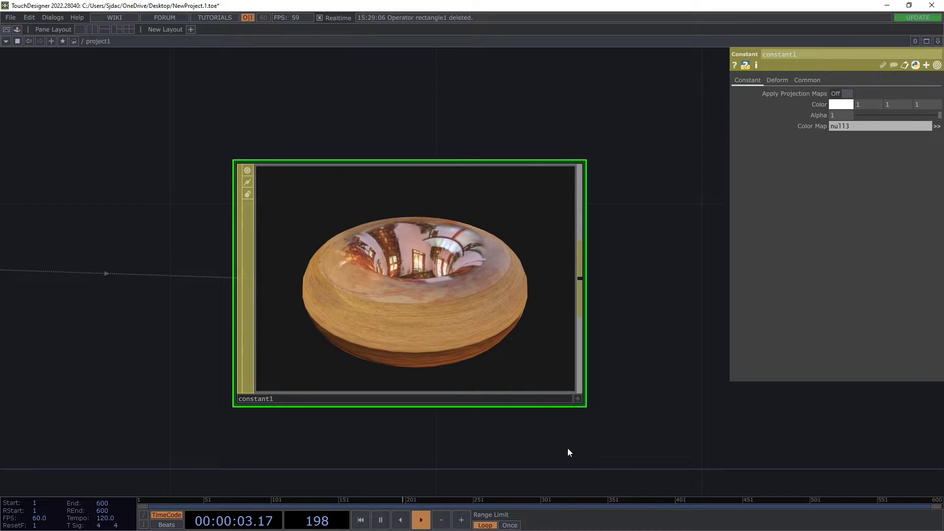
click(577, 398)
drag(455, 282, 463, 303)
click(577, 401)
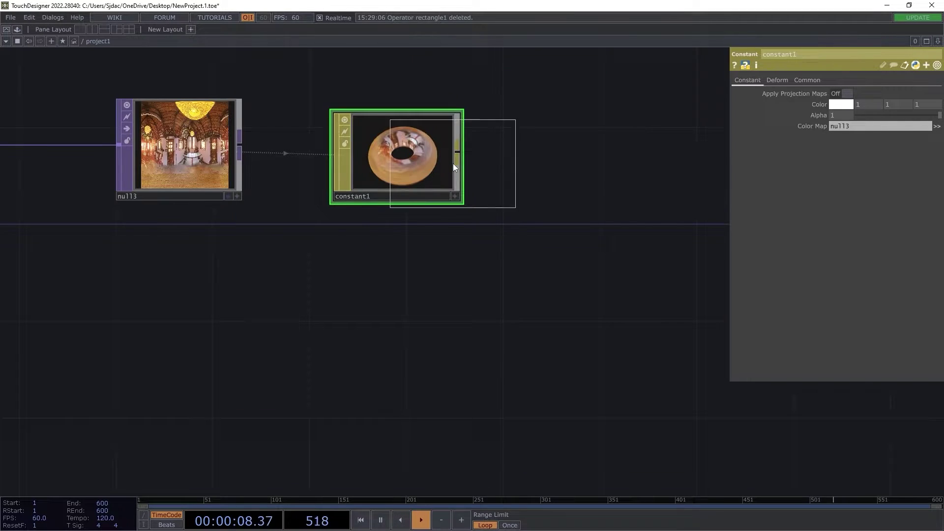
Add a Sphere SOP to the network below constant1.
click(403, 367)
scroll(407, 374, up, 6)
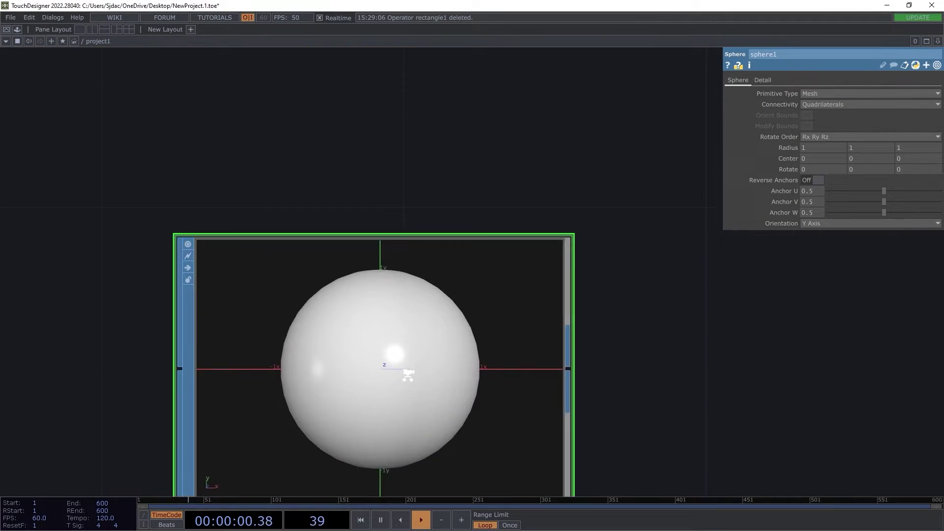
scroll(382, 362, down, 4)
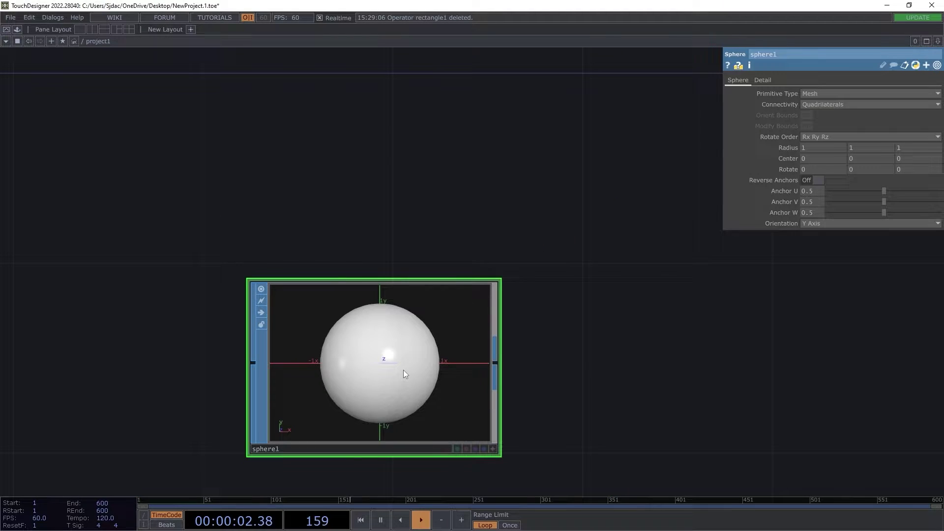
Set the primitive type of sphere1 to Polygon and its frequency to 30.
click(819, 90)
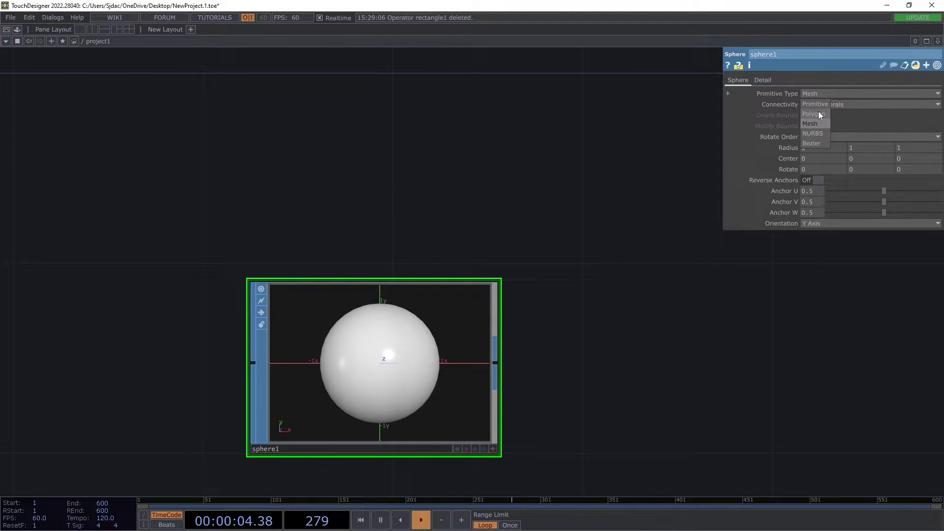
click(818, 113)
click(763, 80)
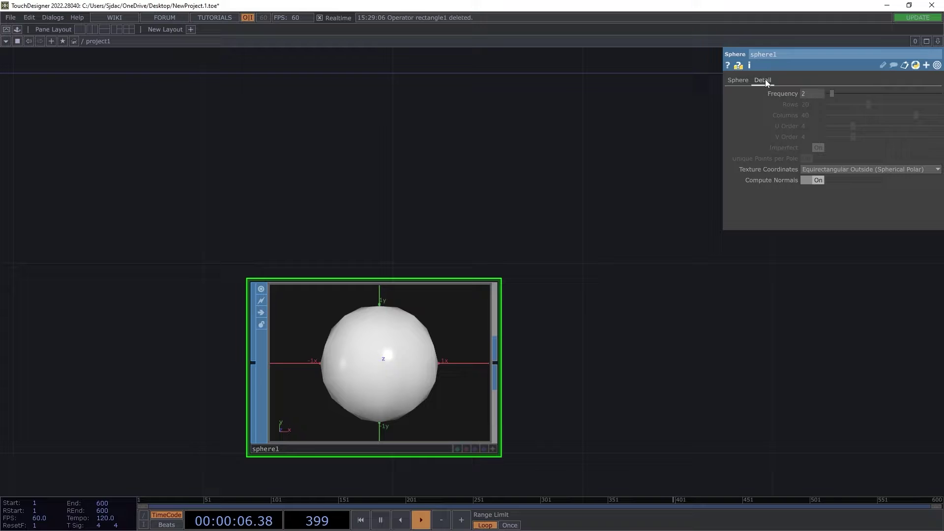
drag(831, 95, 940, 93)
scroll(403, 352, up, 6)
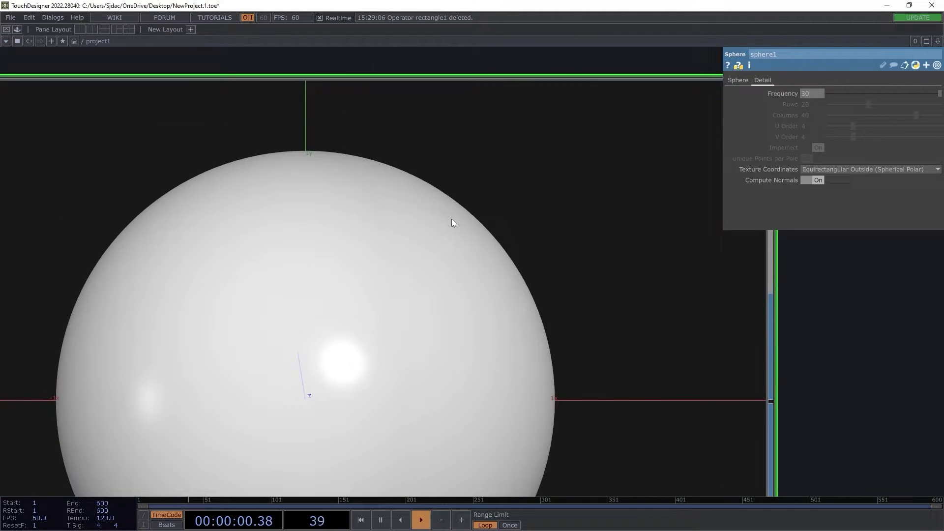
scroll(394, 319, down, 5)
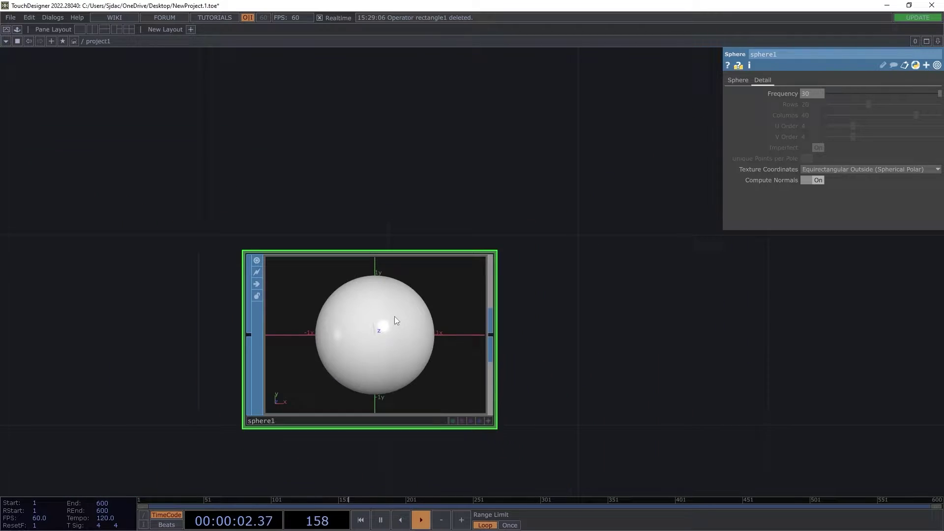
Add a Geometry COMP fed by the output of sphere1 and place it beside the sphere.
drag(487, 308, 405, 315)
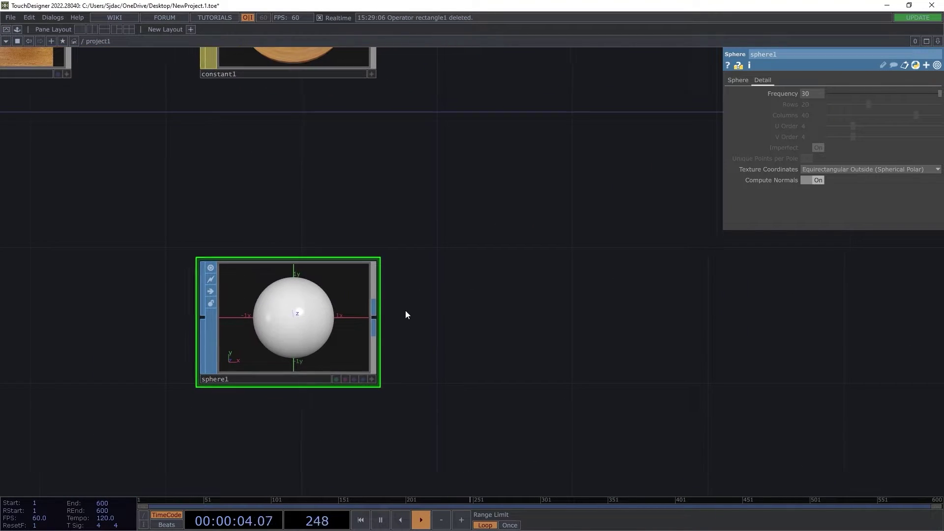
right_click(372, 317)
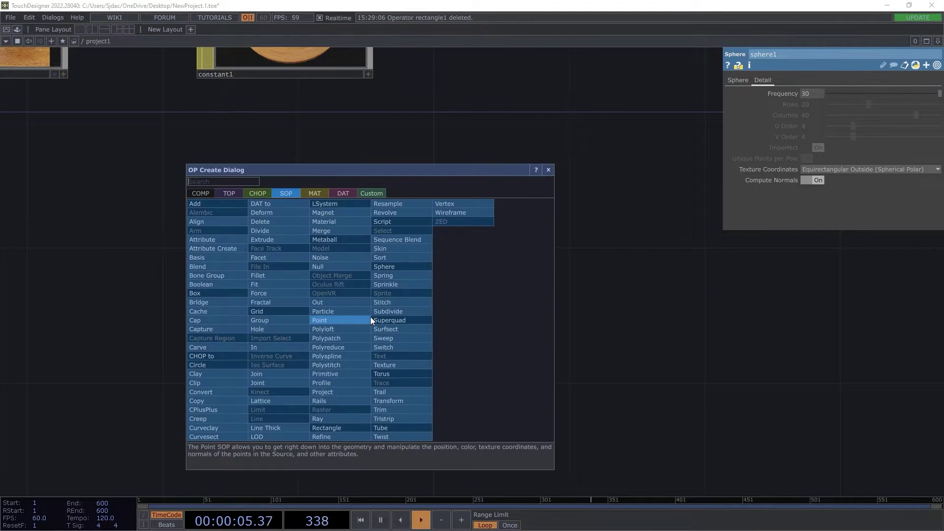
click(209, 192)
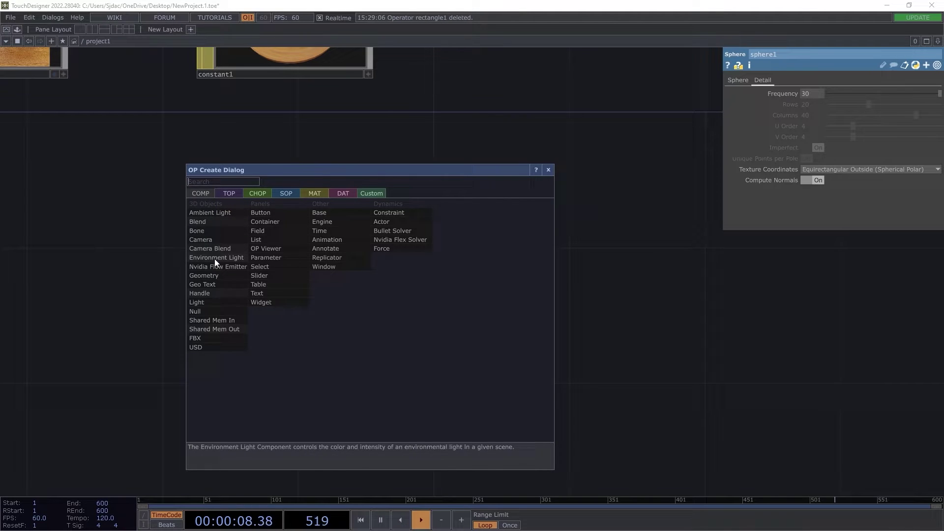
click(216, 275)
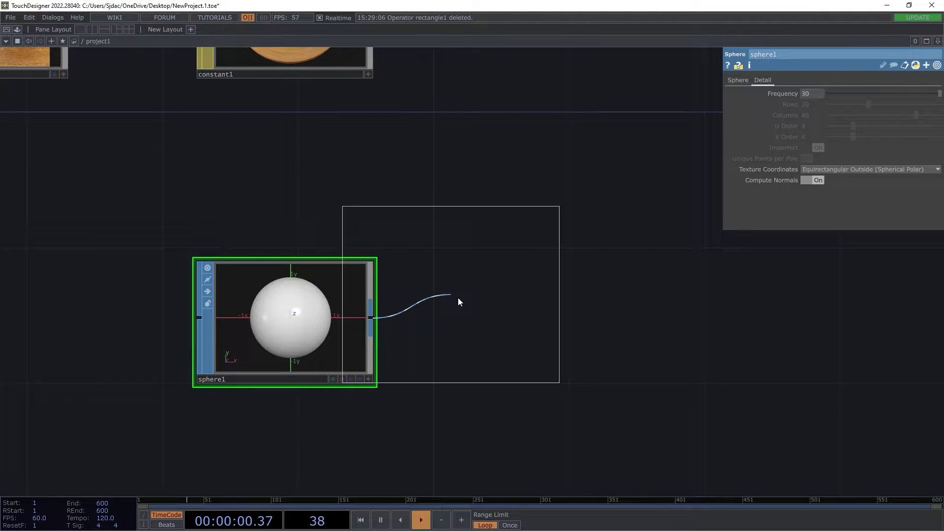
click(509, 315)
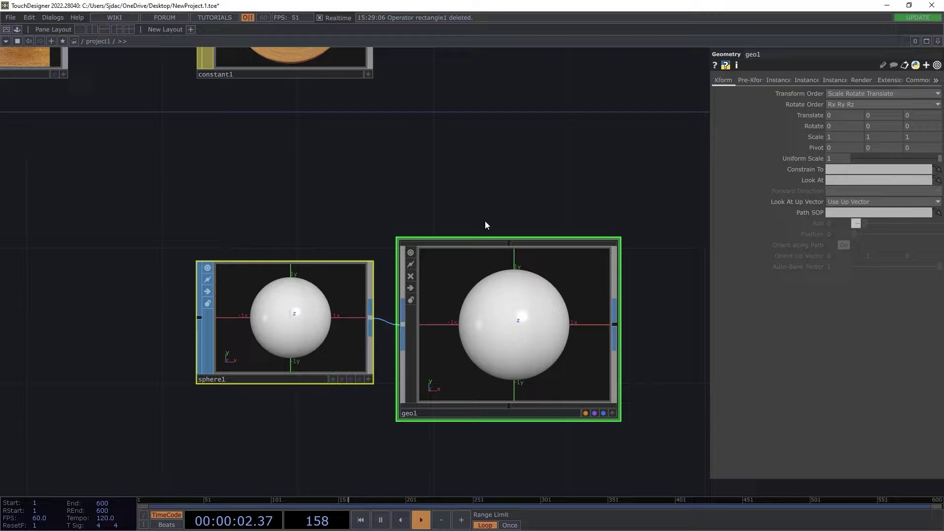
Assign constant1 as the Material of geo1 and inspect the textured sphere in its viewer.
scroll(360, 231, down, 2)
drag(219, 143, 382, 324)
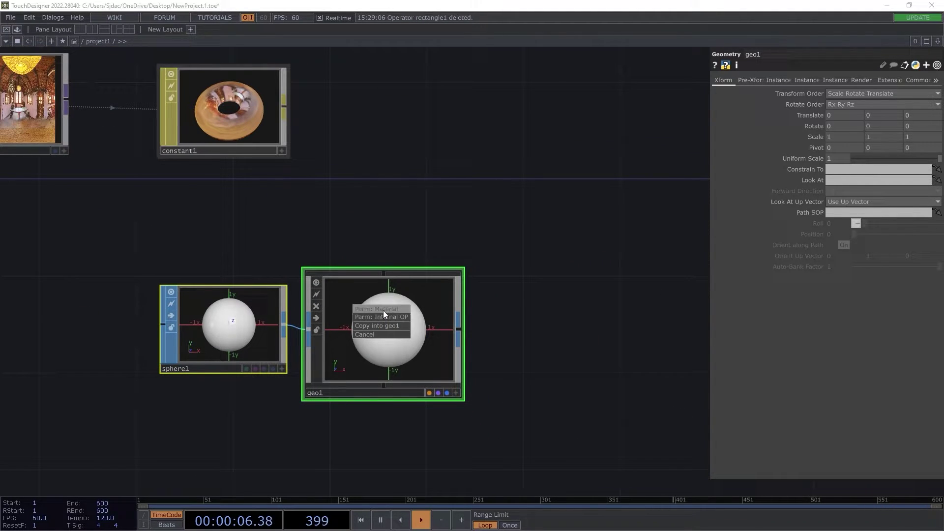
click(384, 310)
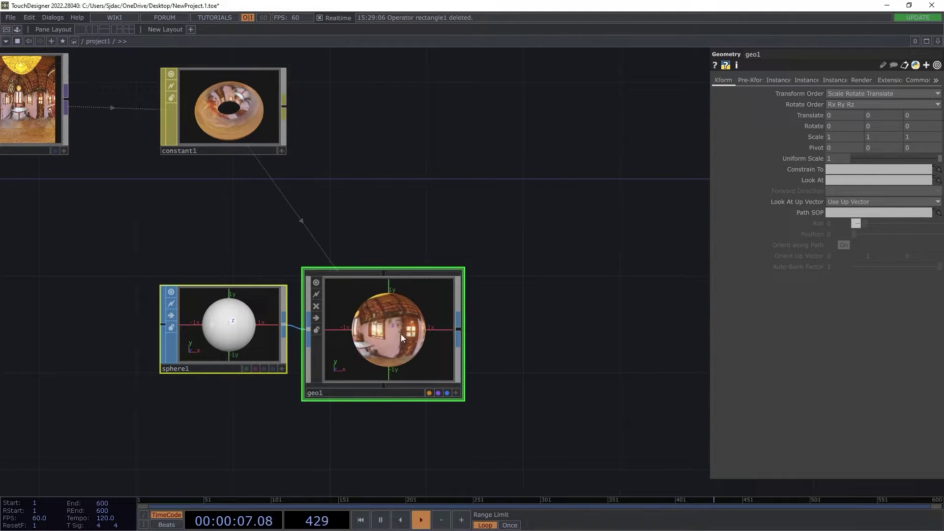
click(457, 393)
drag(419, 311, 408, 344)
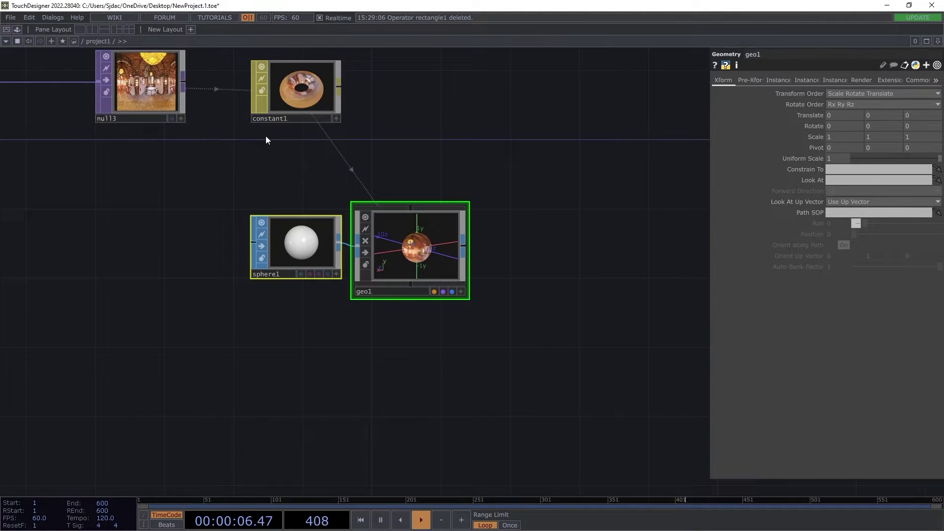
Add a Camera COMP below geo1 and set its Z translation to 0.
click(409, 363)
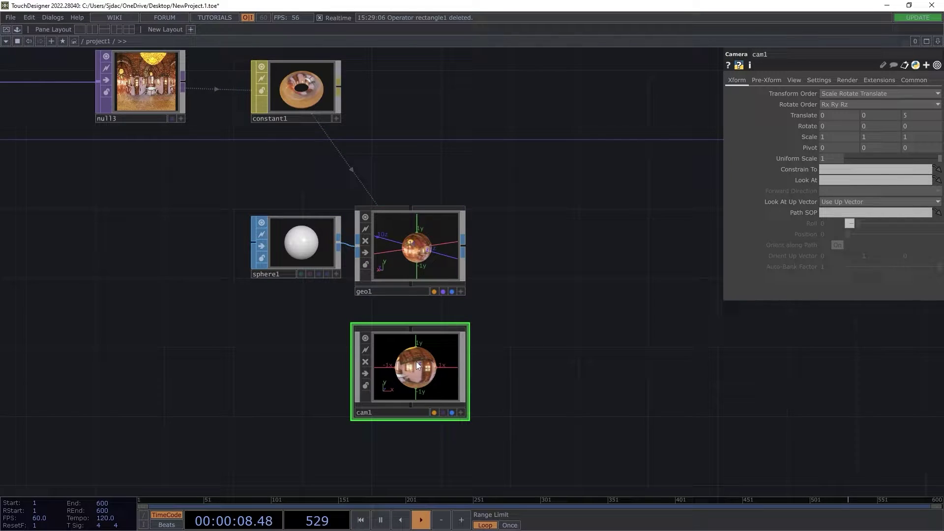
scroll(416, 362, up, 5)
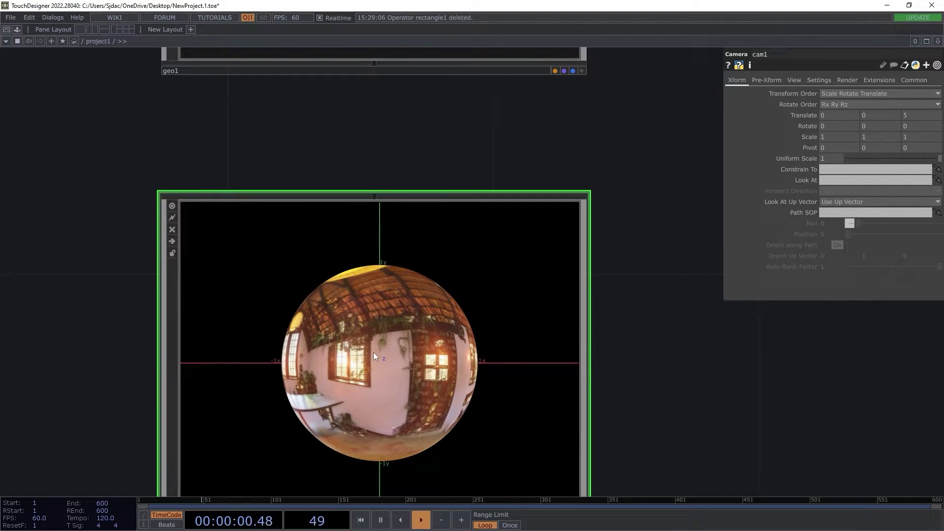
drag(702, 375, 655, 315)
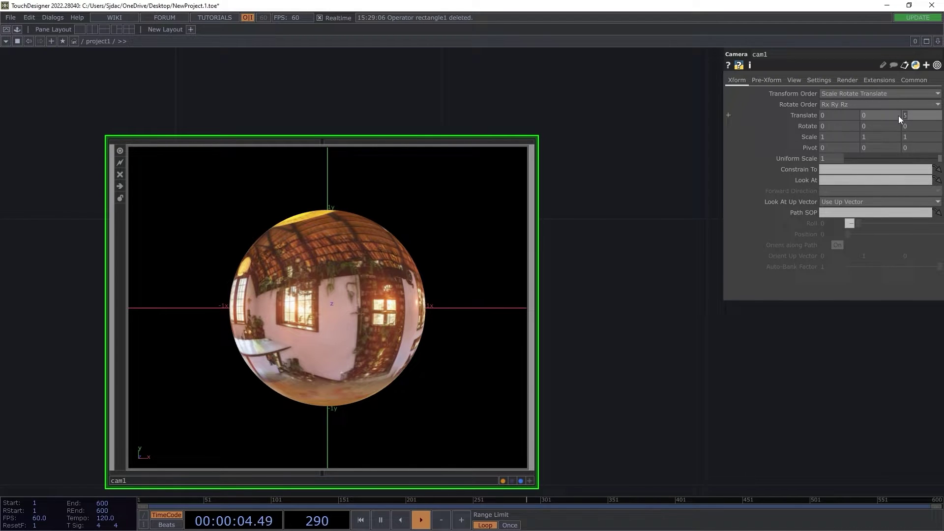
key(Return)
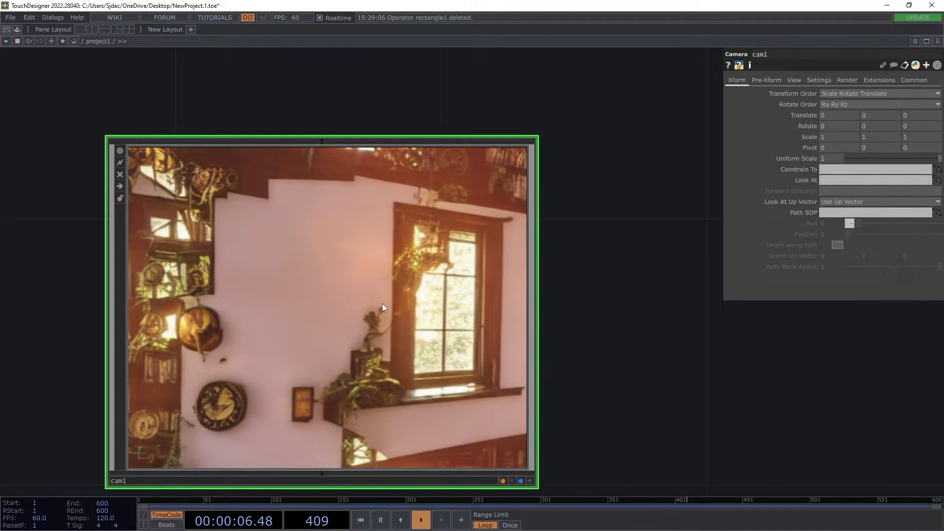
Widen the horizontal FOV Angle of cam1 and turn on Apply Pre-Transform.
click(792, 80)
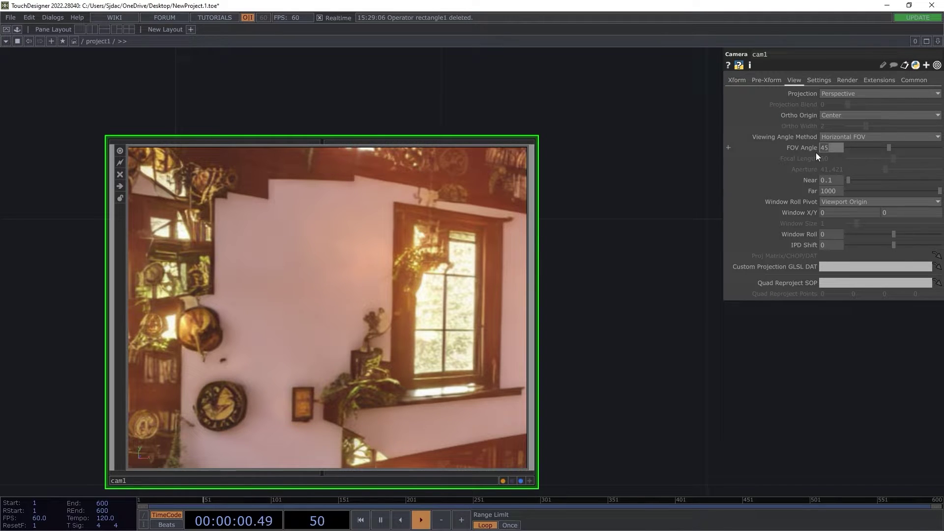
drag(890, 147, 940, 148)
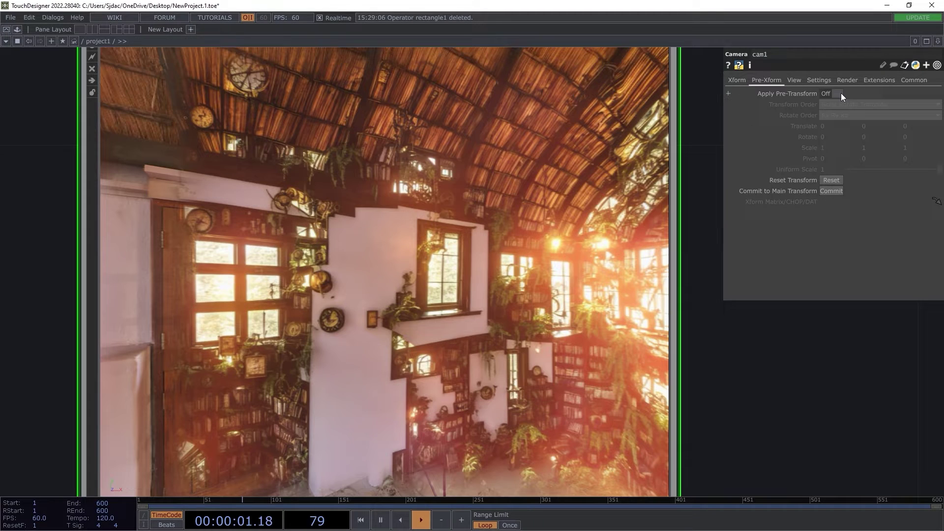
click(841, 93)
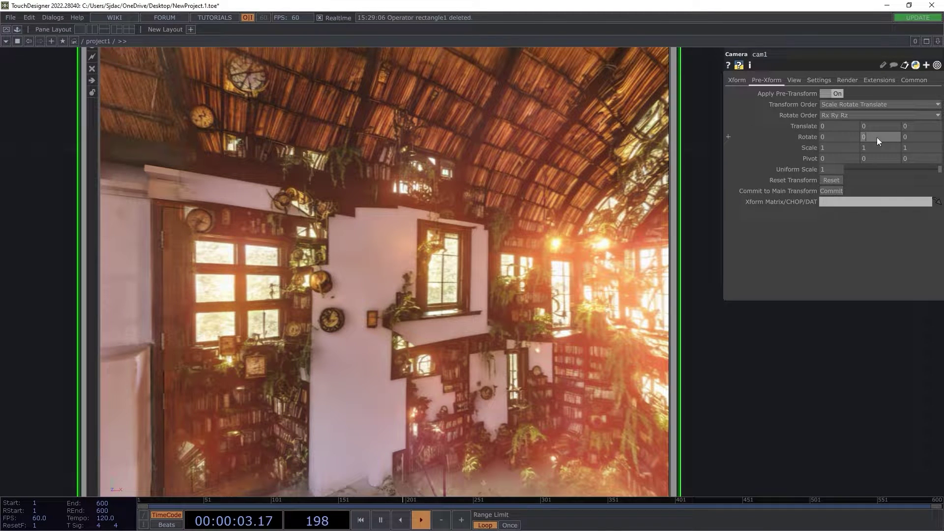
mouse_move(877, 132)
middle_down()
mouse_move(861, 127)
mouse_move(873, 120)
middle_up()
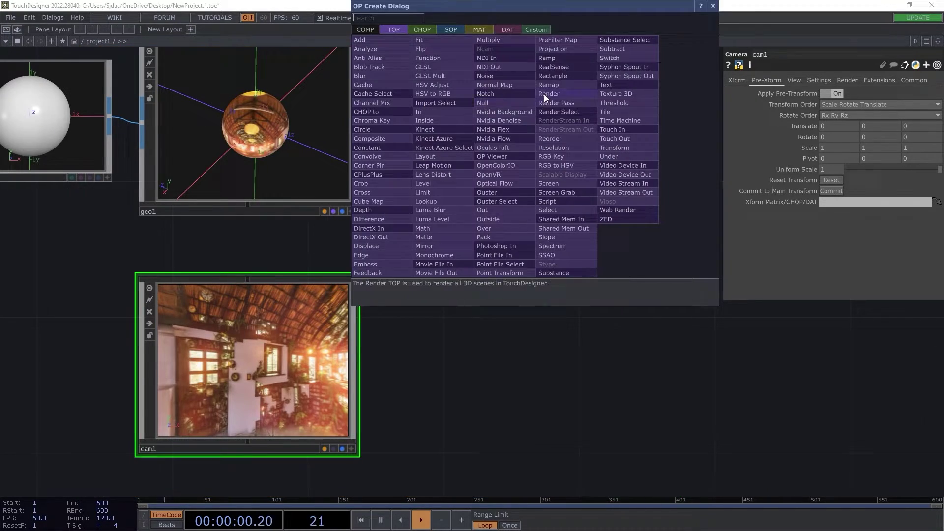
Add a Render TOP beside geo1 and cam1 to render the scene.
click(544, 94)
click(535, 251)
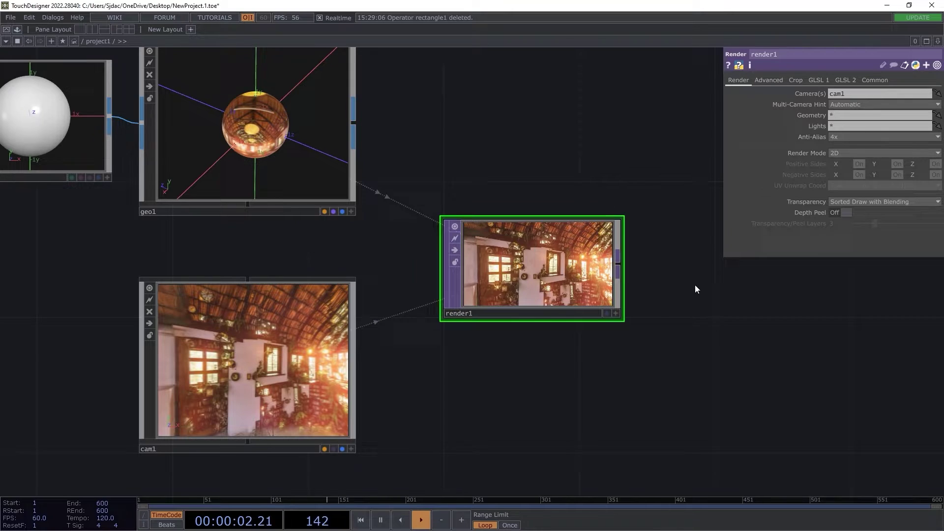
scroll(593, 288, up, 5)
scroll(491, 243, down, 1)
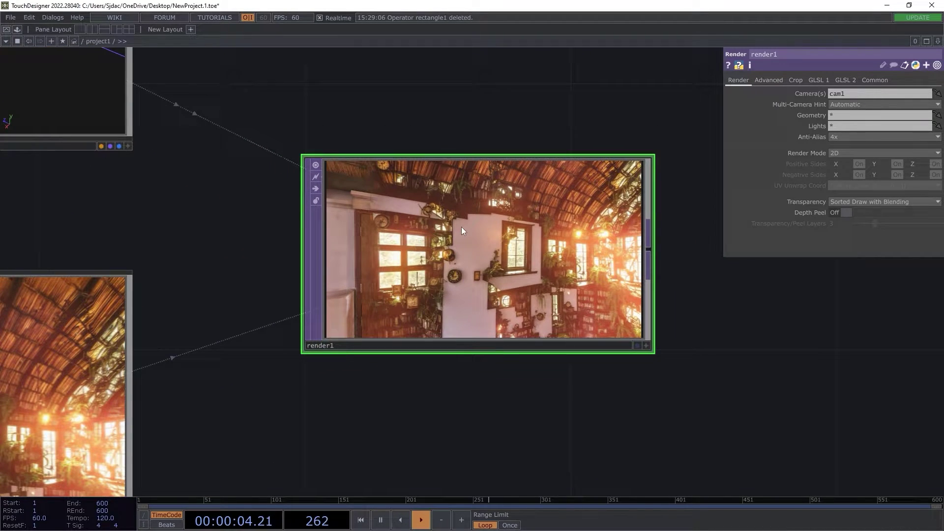
Review the resolution of render1 and set its Anti-Alias to 16x (Medium).
click(875, 79)
scroll(510, 266, up, 6)
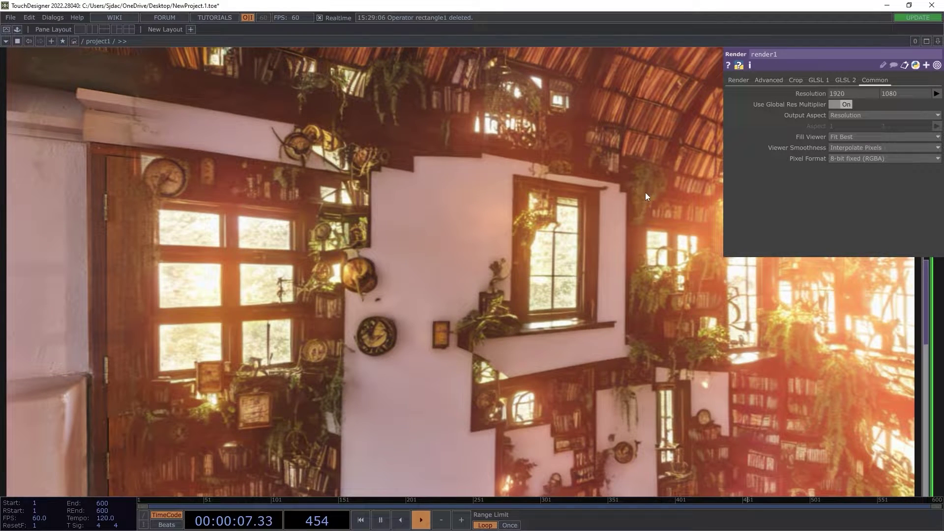
click(733, 81)
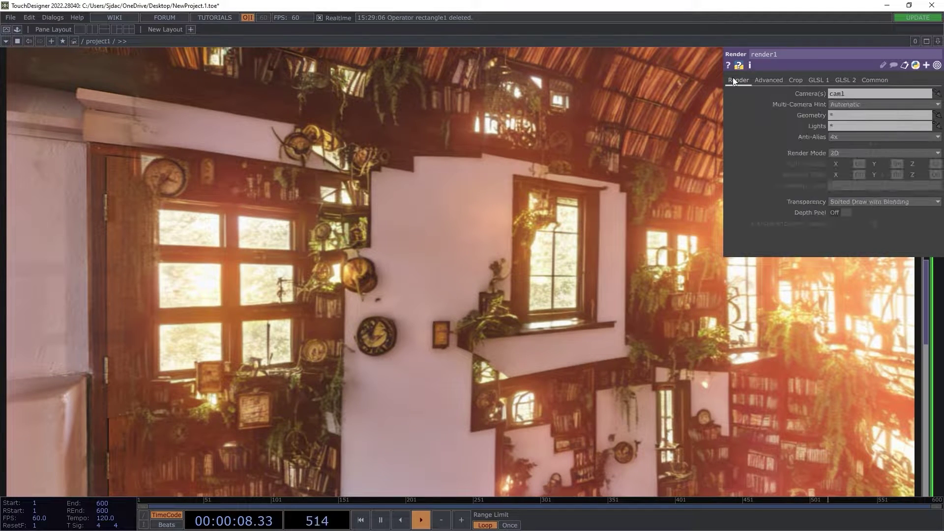
click(837, 136)
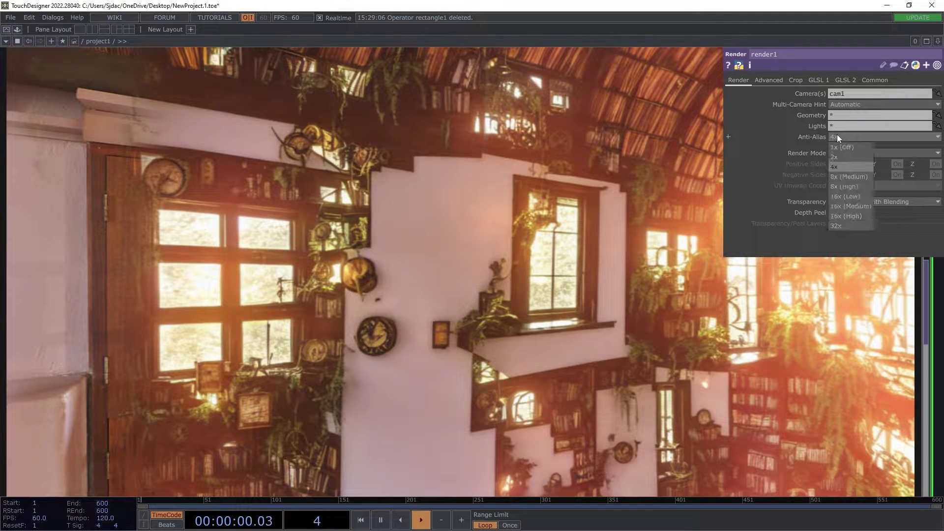
click(844, 207)
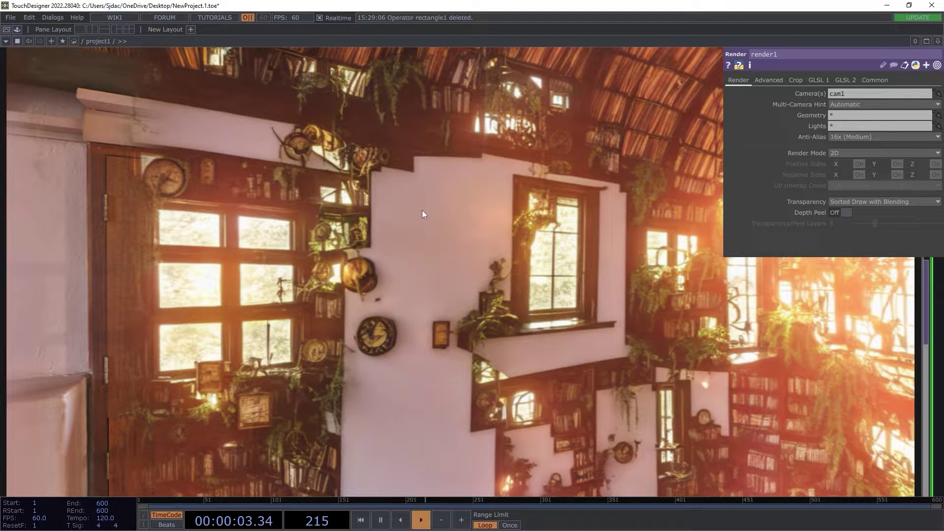
scroll(394, 221, up, 3)
scroll(485, 217, down, 8)
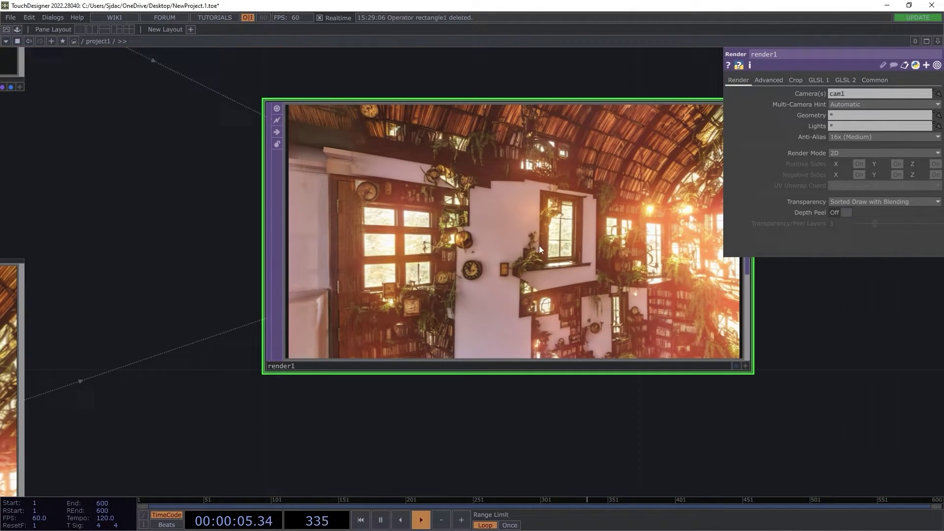
Add a Mouse In CHOP in the empty network area below cam1.
drag(807, 337, 613, 259)
scroll(566, 260, down, 6)
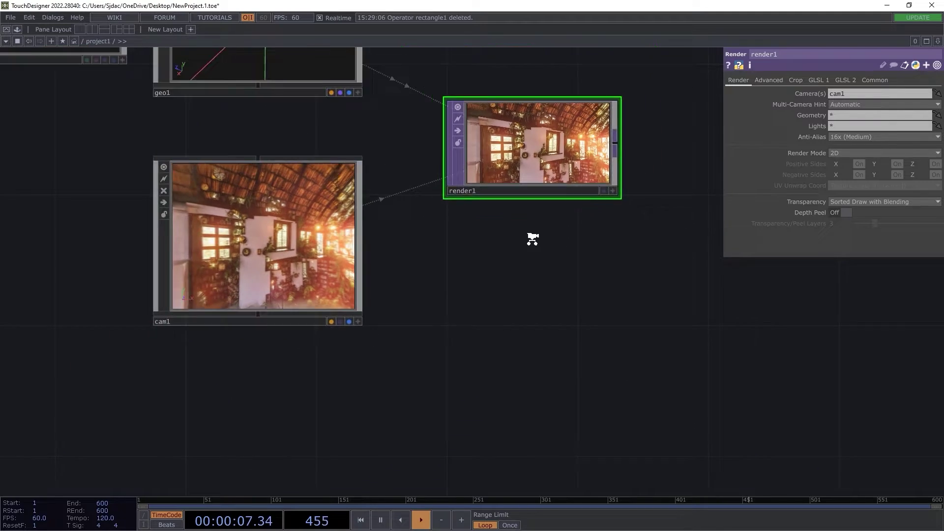
scroll(532, 239, down, 3)
drag(448, 285, 507, 246)
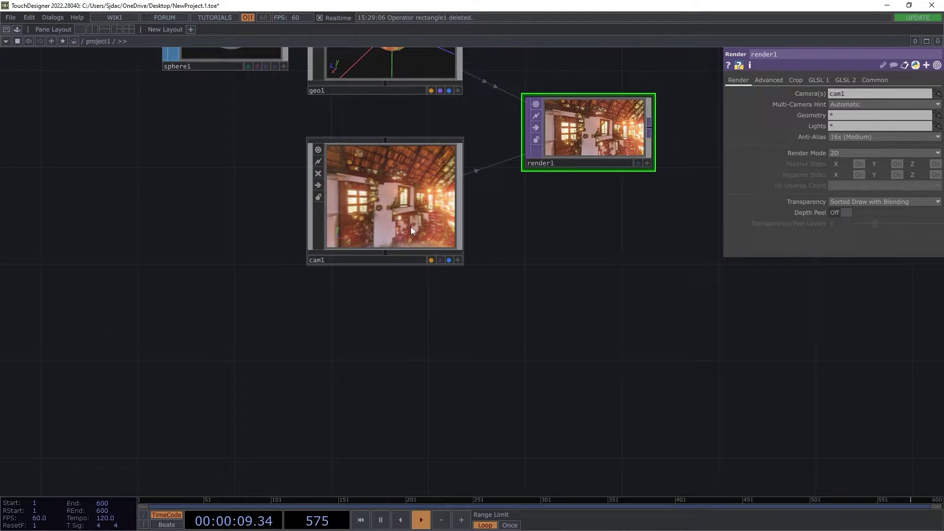
drag(429, 282, 424, 245)
click(406, 182)
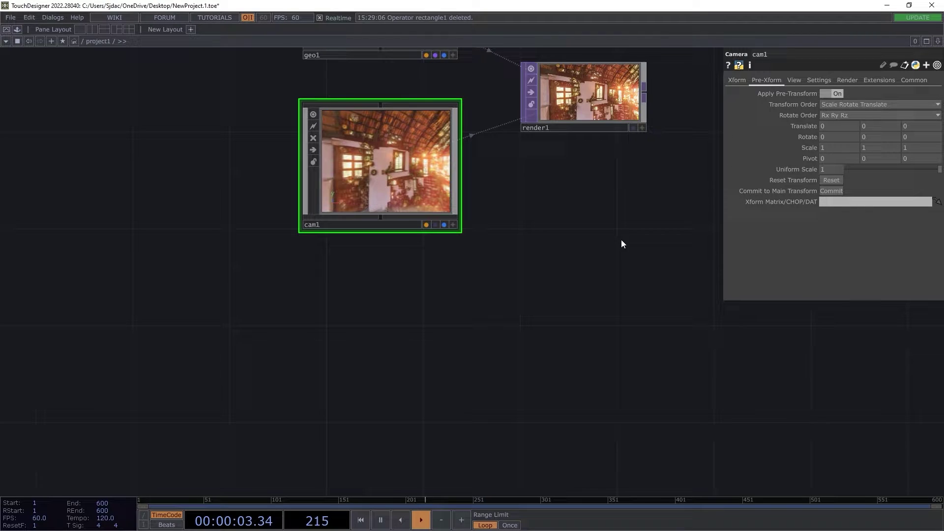
drag(535, 263, 457, 317)
right_click(475, 186)
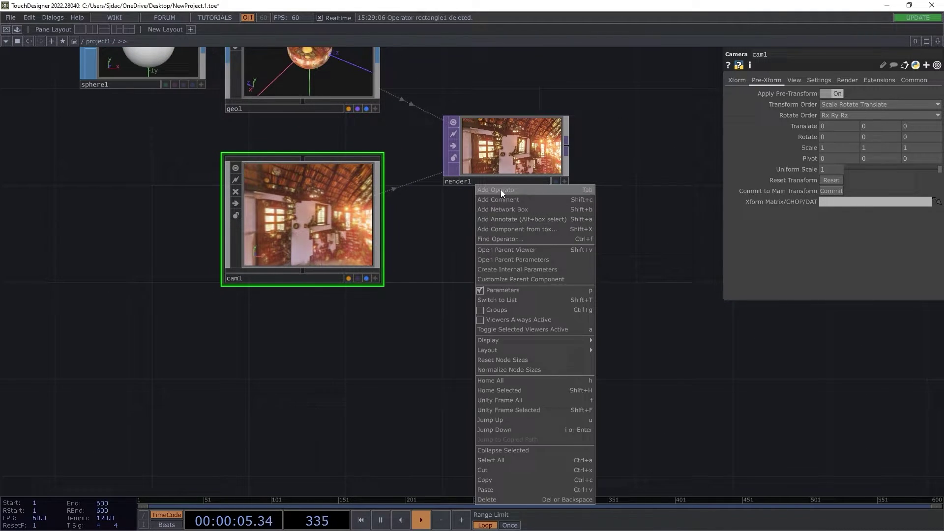
click(500, 187)
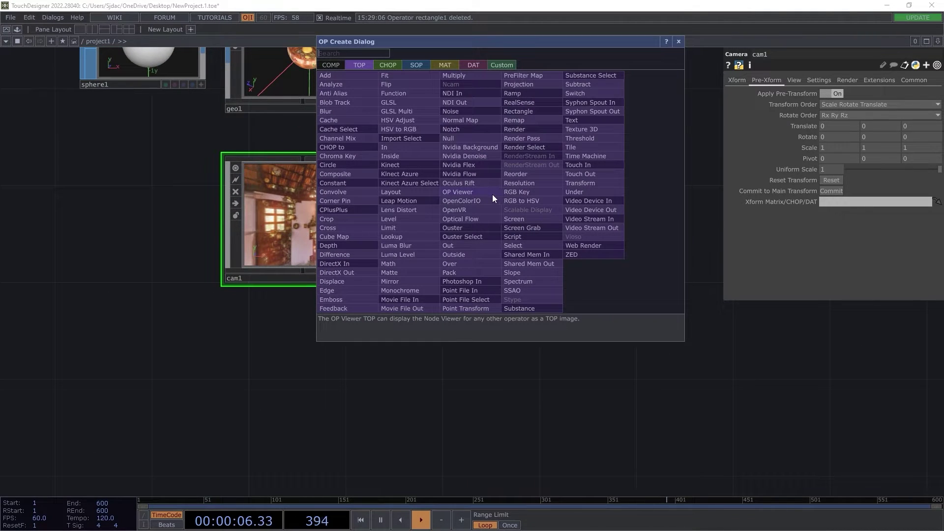
click(387, 64)
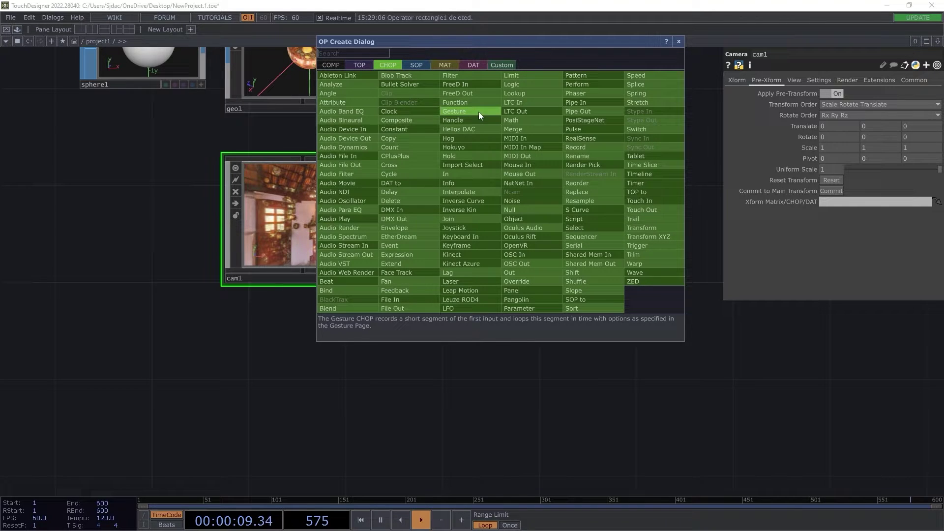
click(522, 163)
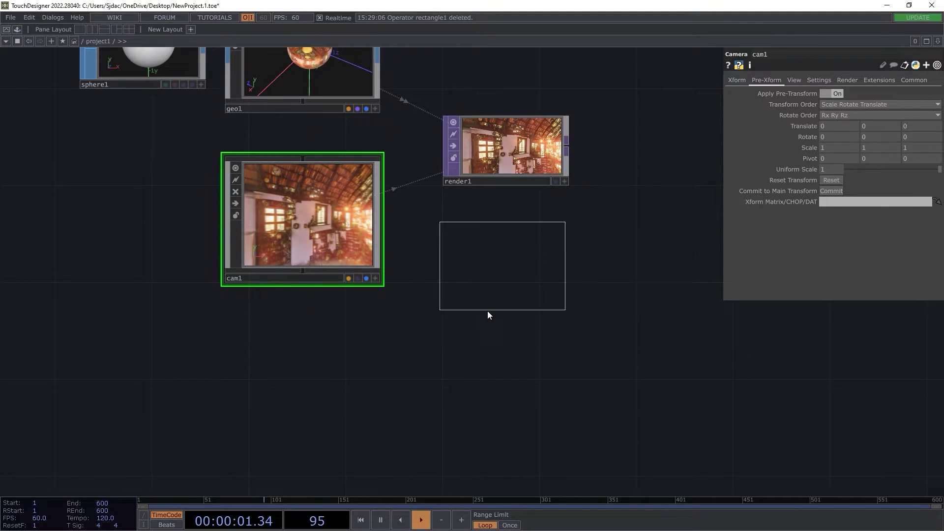
click(501, 317)
scroll(615, 337, up, 5)
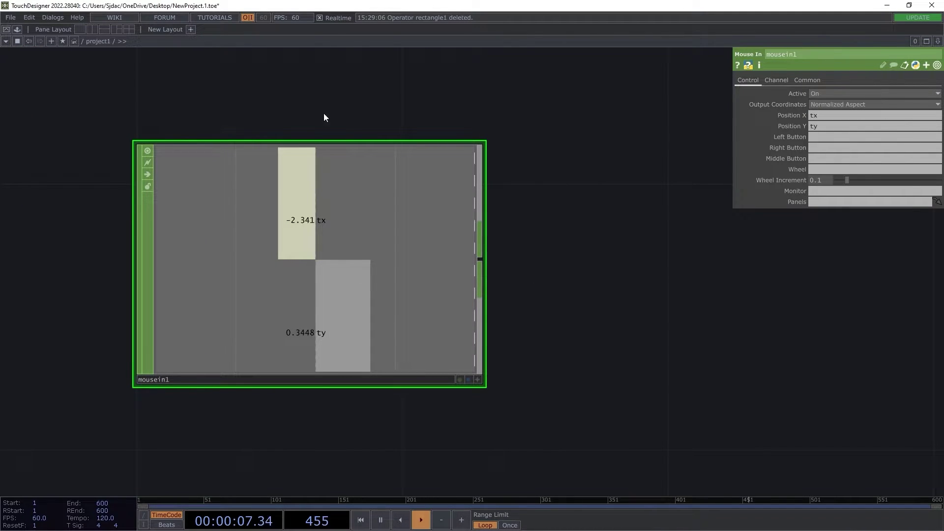
Add a Math CHOP fed by mousein1 and set its Multiply value to 400.
drag(223, 95, 445, 110)
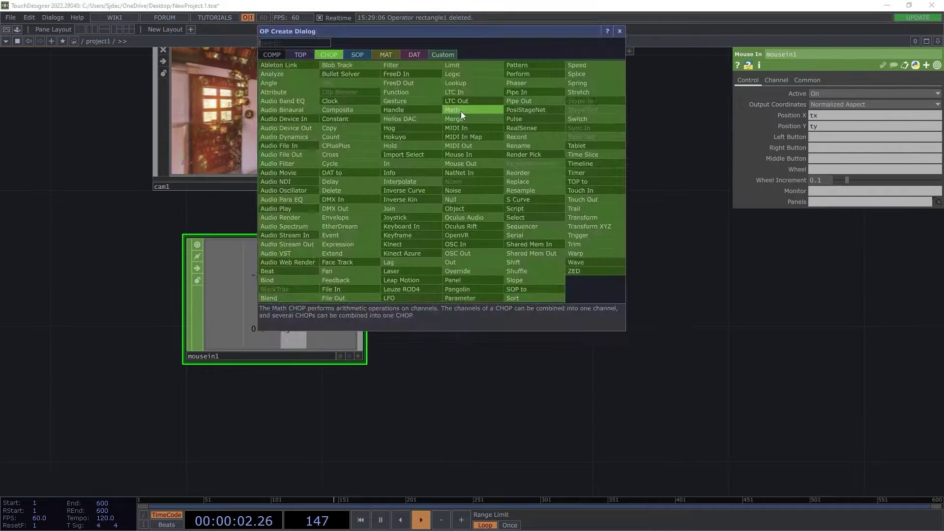
click(461, 111)
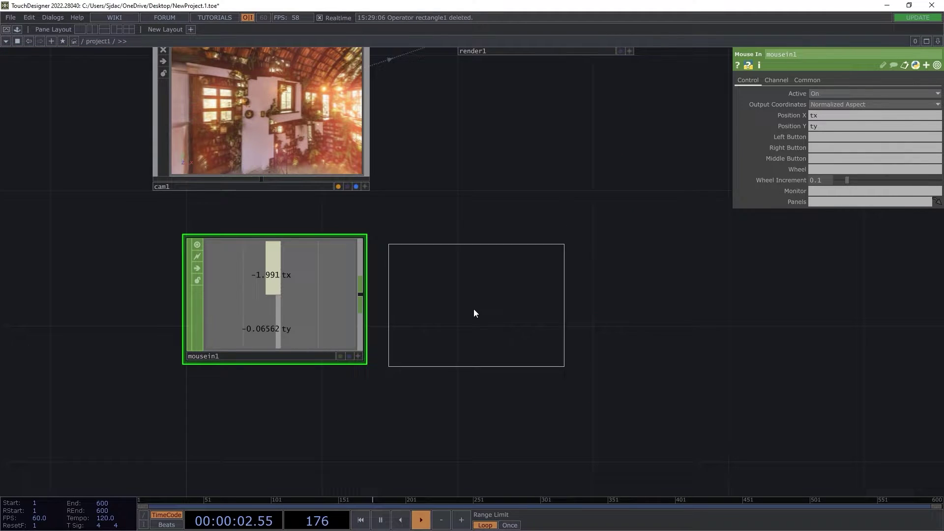
click(476, 297)
drag(365, 298, 392, 297)
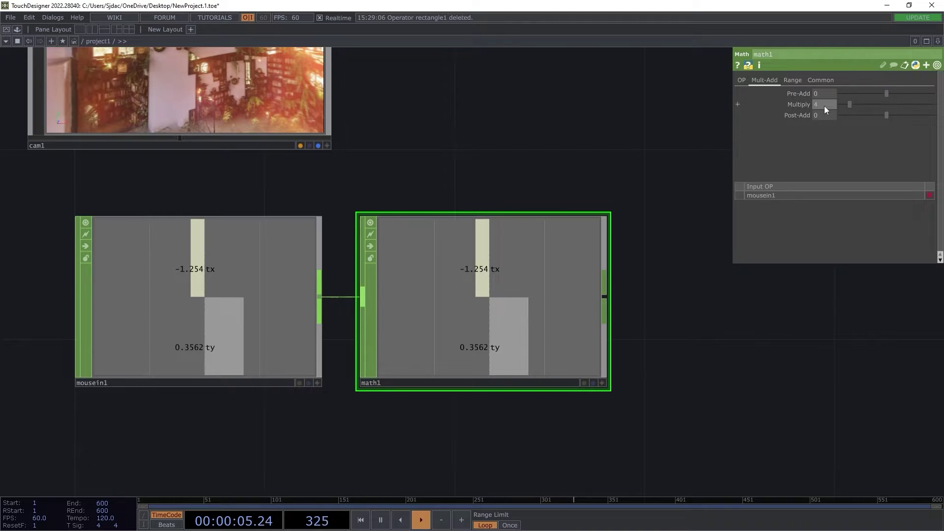
key(Return)
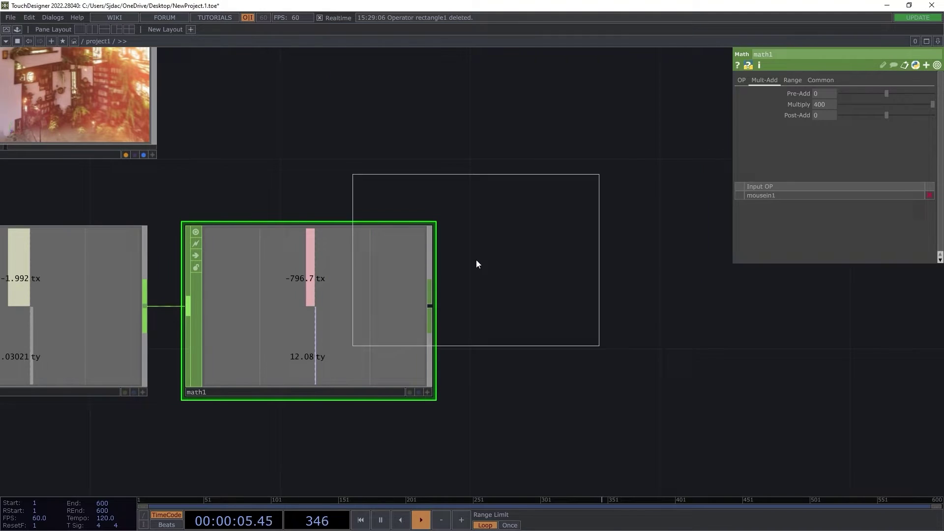
Add a Lag CHOP fed by math1 and set both of its Lag values to 4.
click(591, 312)
drag(432, 305, 472, 287)
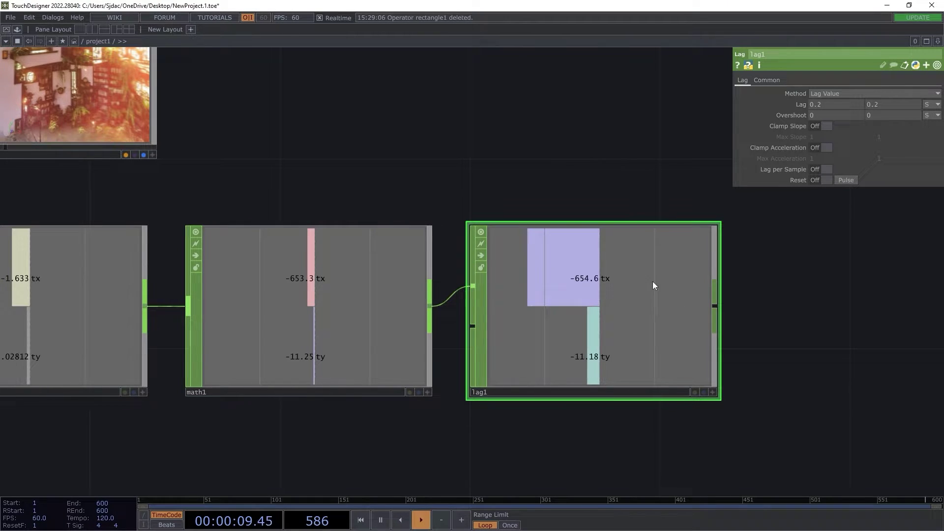
mouse_move(807, 104)
mouse_down()
mouse_move(796, 107)
mouse_move(797, 94)
mouse_up()
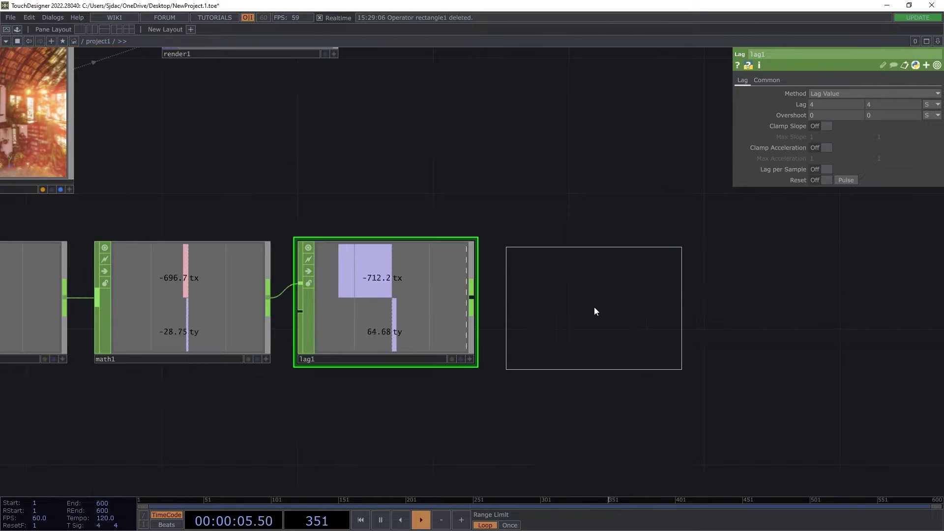
Add a Null CHOP fed by lag1 and make its viewer active.
click(595, 308)
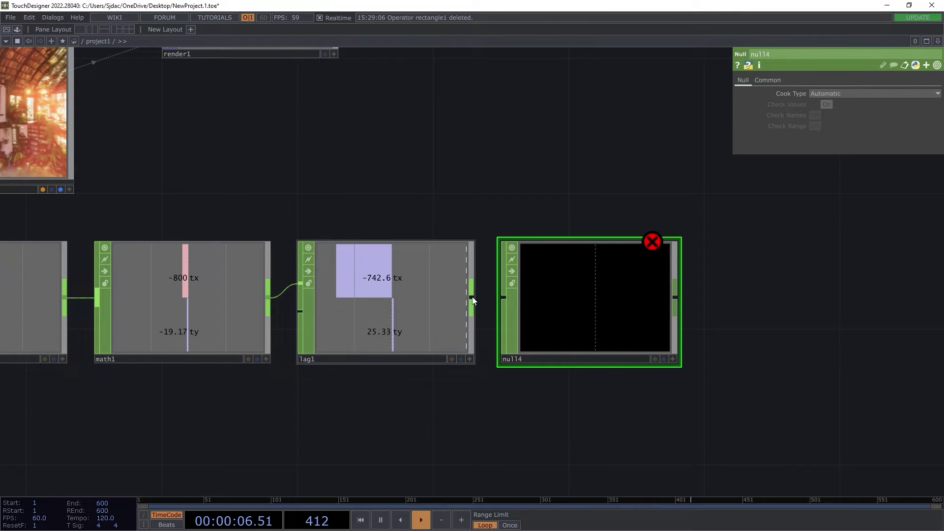
drag(473, 301, 546, 295)
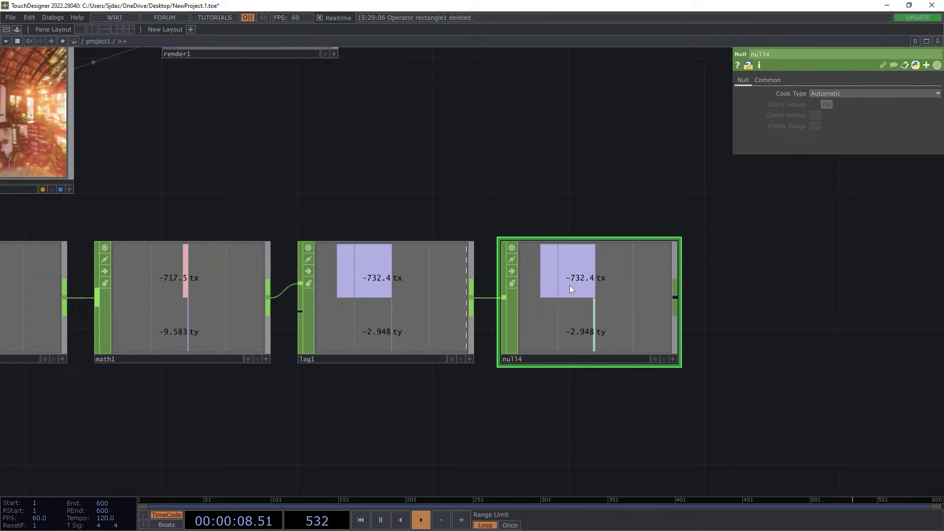
click(673, 359)
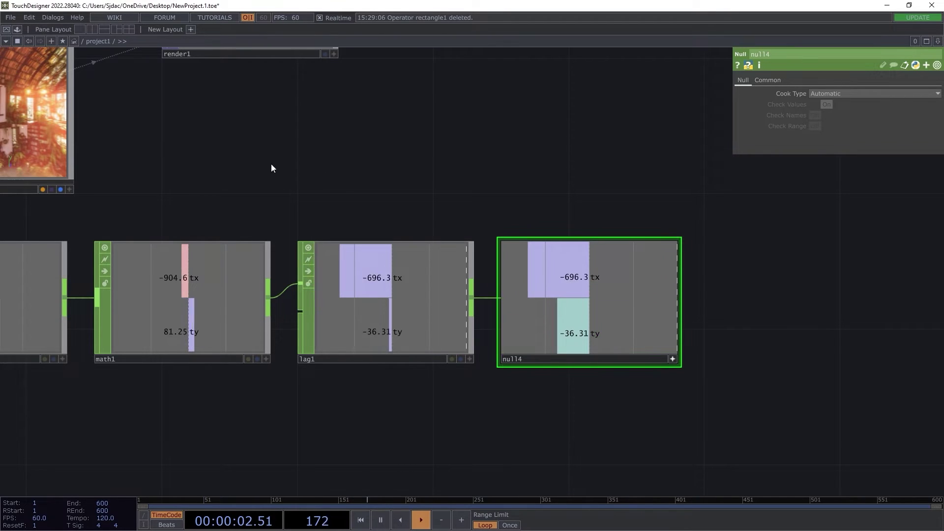
Link the pre-transform X rotation of cam1 to the ty channel of null4 as a CHOP Reference.
click(59, 140)
drag(536, 170, 441, 126)
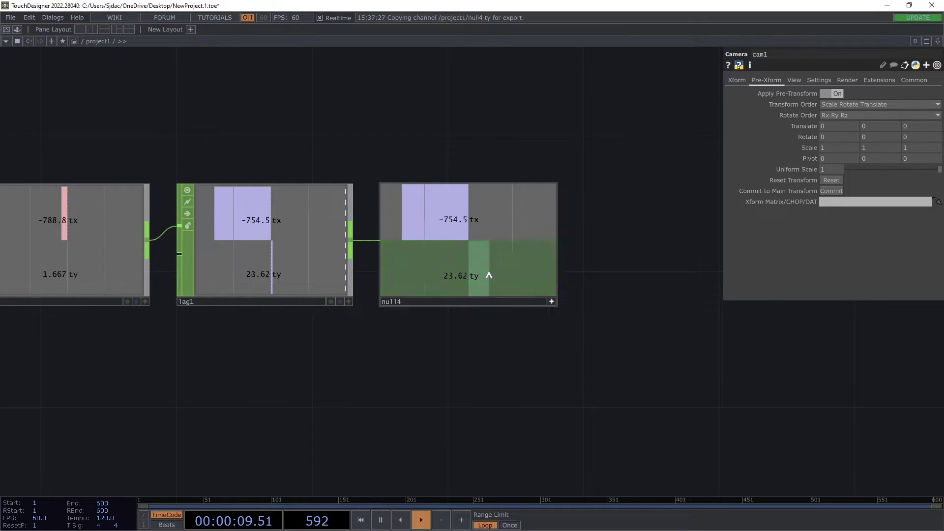
drag(489, 276, 836, 138)
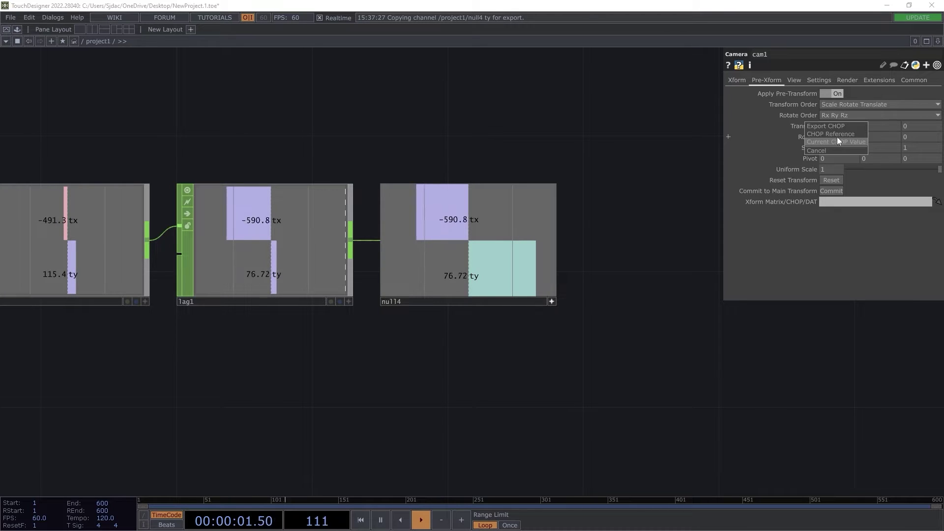
click(838, 135)
click(813, 138)
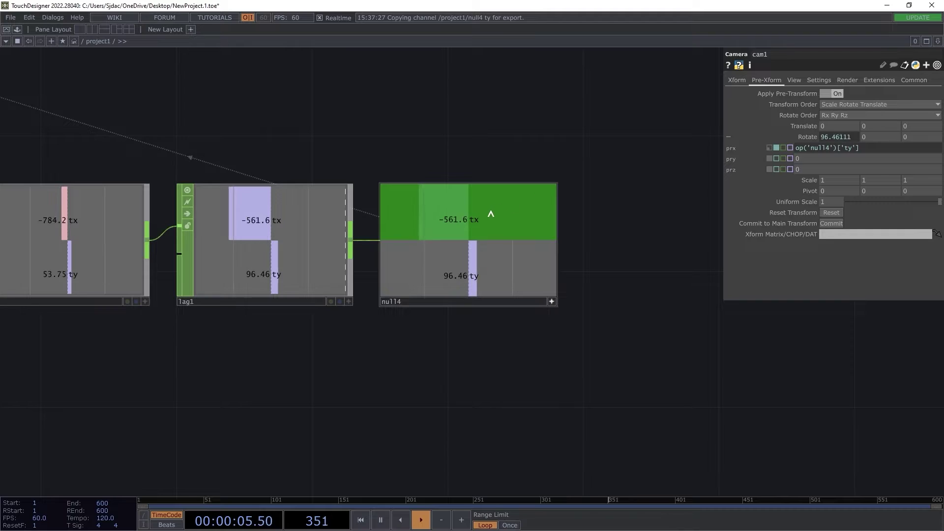
Link the pre-transform Y rotation of cam1 to the tx channel of null4 as a CHOP Reference and multiply it by -1.
drag(486, 215, 851, 172)
drag(881, 137, 885, 137)
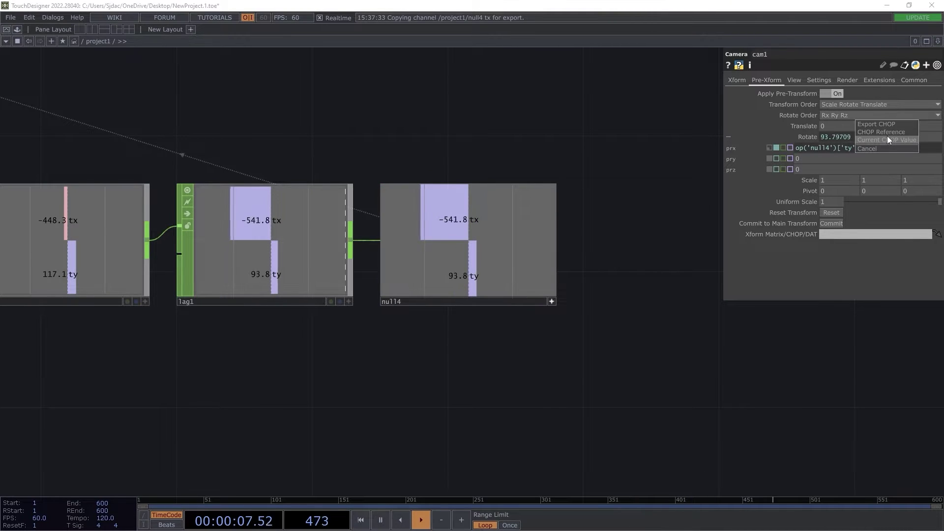
click(886, 134)
click(871, 159)
text(*)
text( -1)
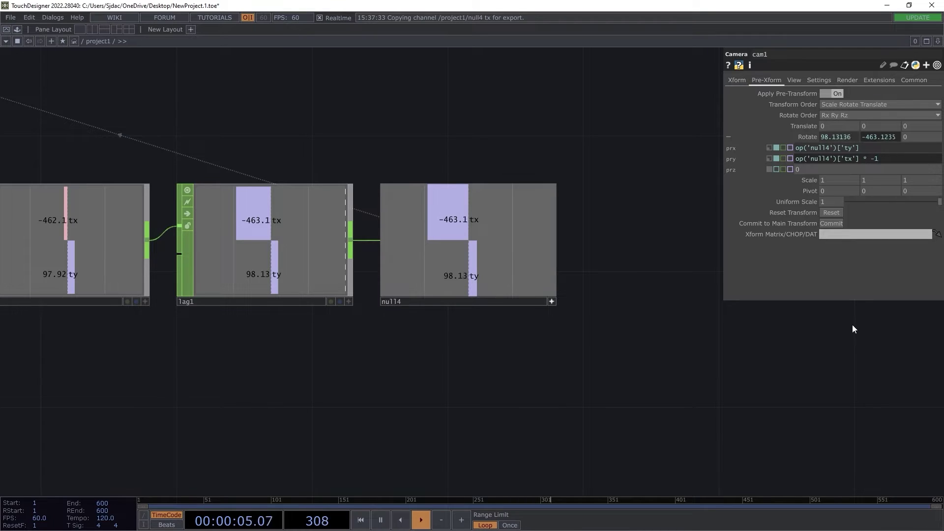
key(Return)
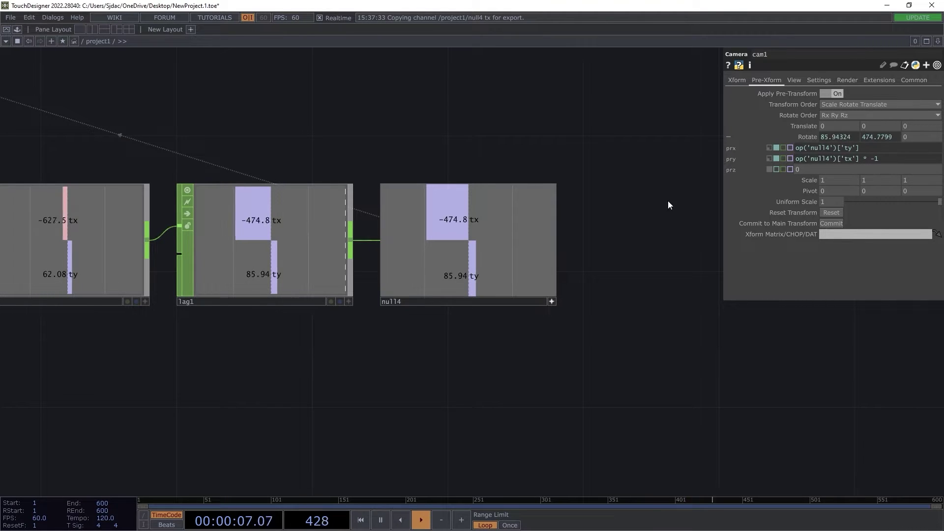
Show render1 as the network background and examine how the panorama view follows the mouse.
scroll(659, 197, down, 5)
drag(522, 160, 570, 287)
scroll(471, 255, up, 6)
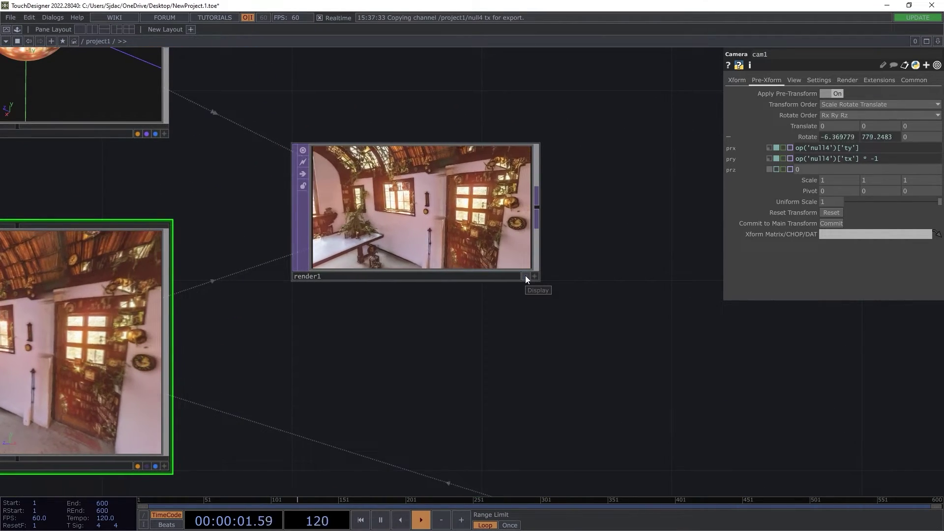
click(526, 277)
scroll(538, 308, down, 4)
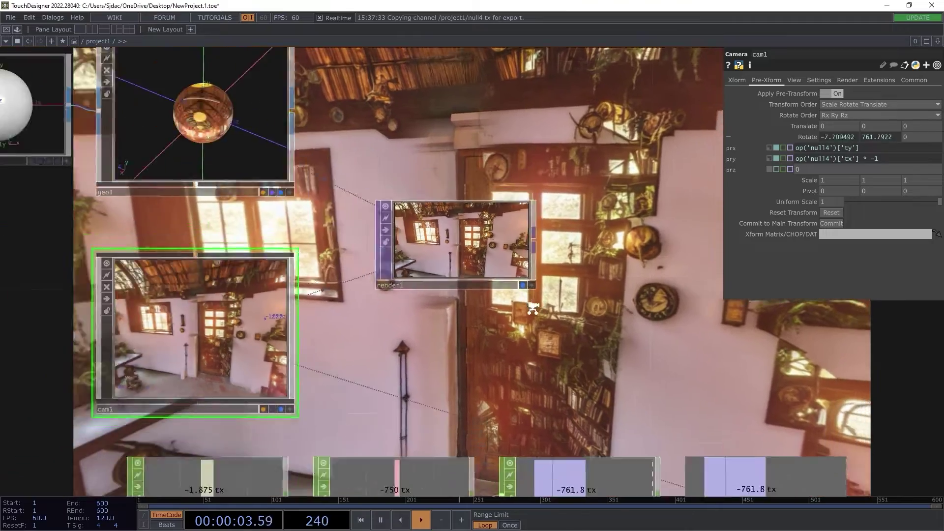
drag(510, 362, 283, 398)
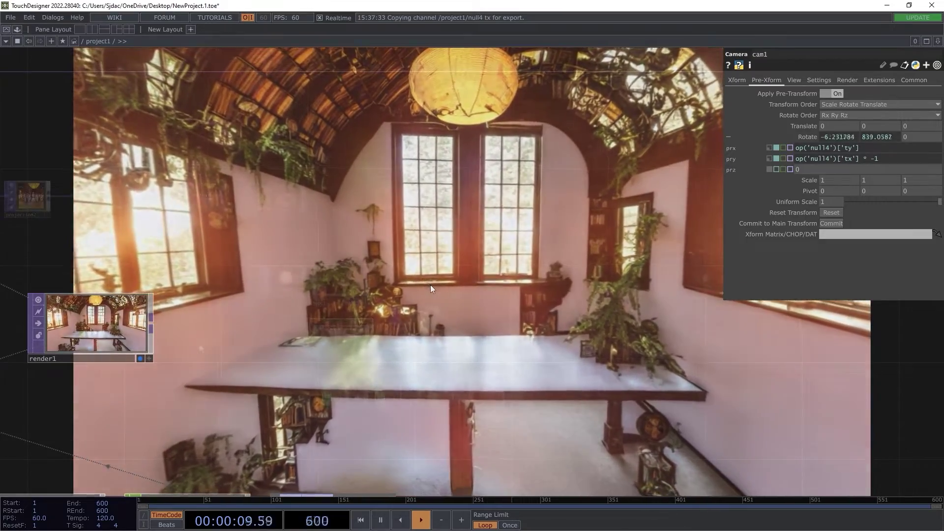
scroll(423, 246, up, 8)
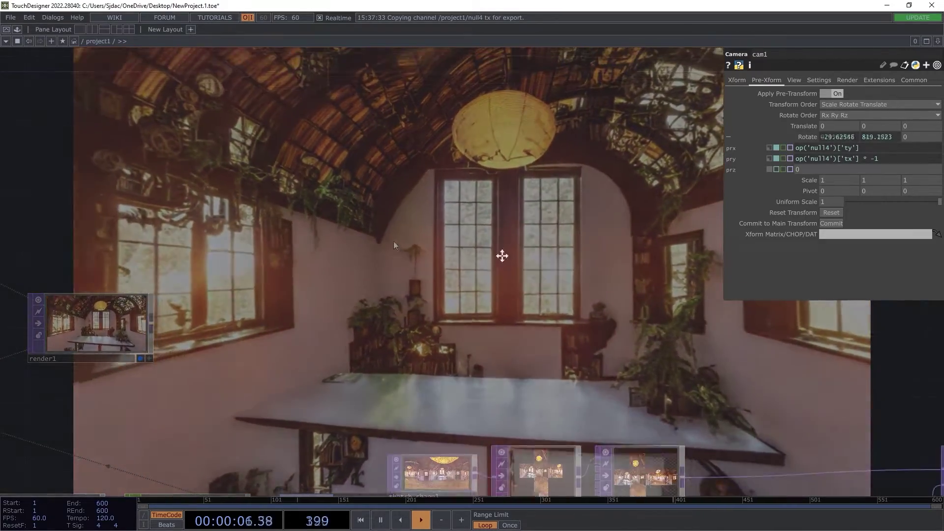
Review the source chain from the thatch_chapel panorama through projection1 to cubemap1, inspecting the parameters of both converters.
drag(418, 428, 432, 243)
scroll(438, 243, up, 6)
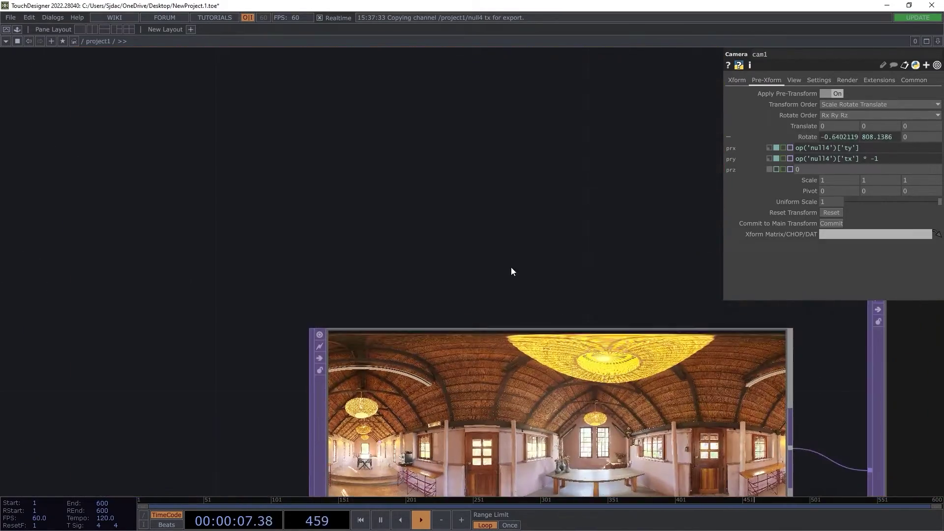
drag(511, 272, 373, 52)
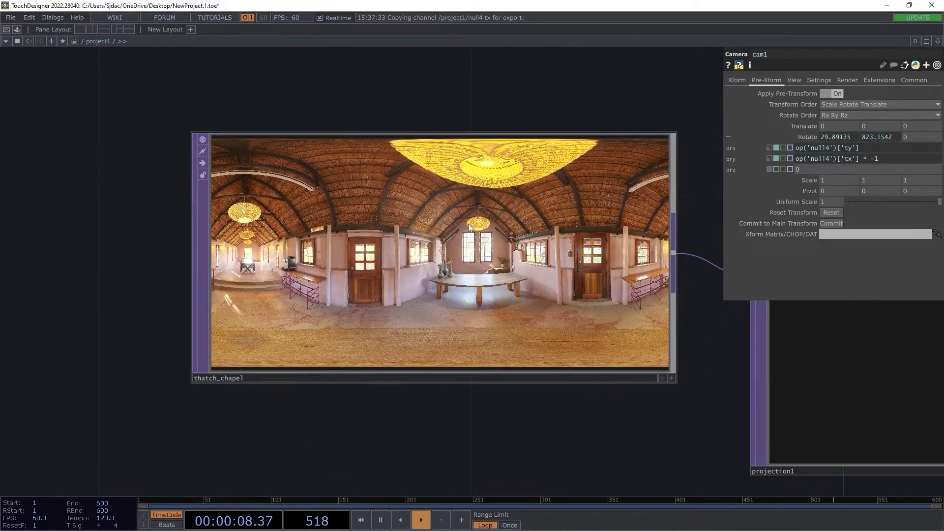
drag(525, 452, 306, 429)
scroll(315, 431, down, 5)
drag(387, 439, 195, 396)
scroll(222, 401, up, 2)
click(278, 377)
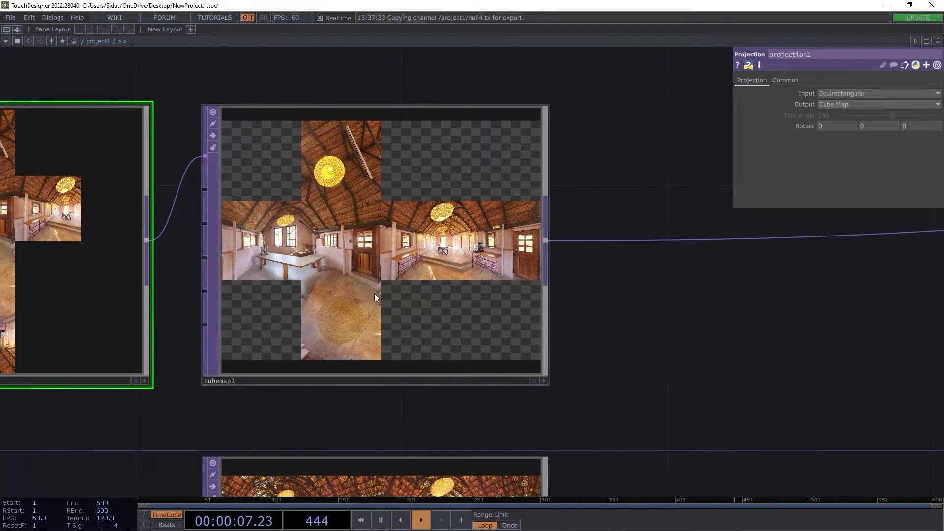
click(374, 294)
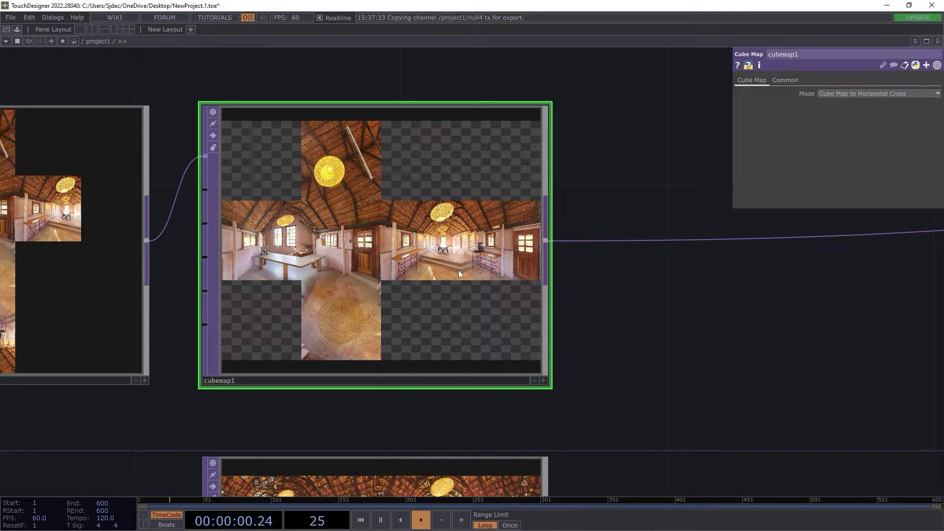
Review the DiffusedContent image and its masking through multiply1 into null1.
scroll(453, 263, down, 5)
drag(552, 329, 514, 265)
click(343, 352)
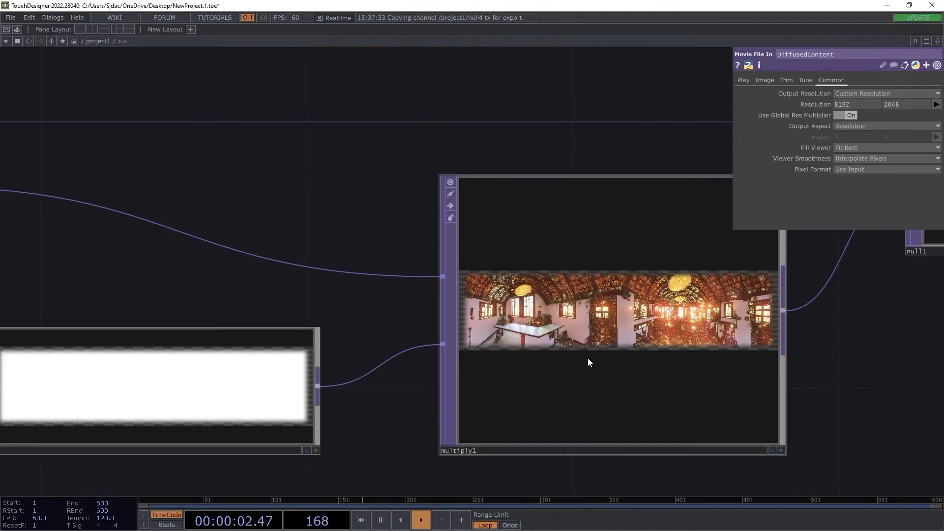
click(509, 370)
scroll(383, 239, down, 5)
drag(394, 185, 290, 278)
scroll(496, 363, up, 3)
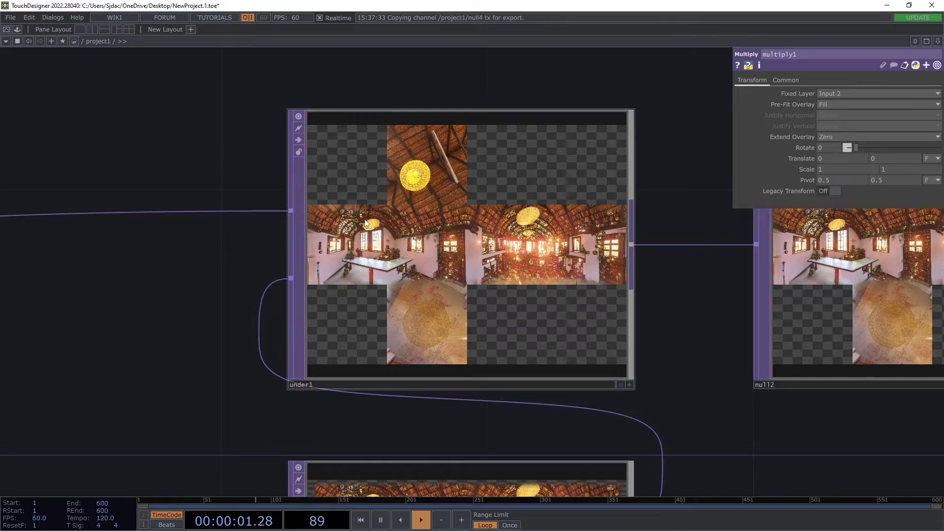
scroll(367, 253, up, 5)
scroll(560, 240, down, 5)
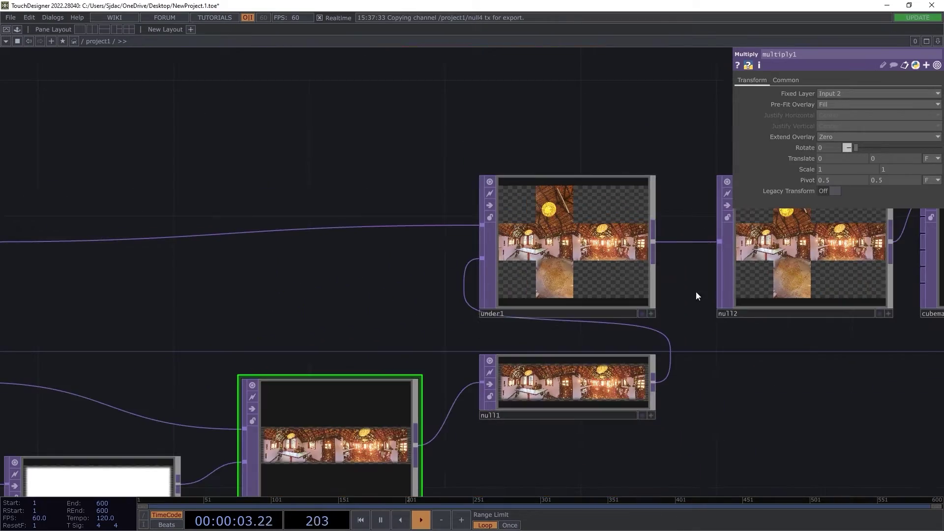
Review the composite from under1 through null2 and examine the cross layout in cubemap2.
drag(680, 274, 267, 285)
scroll(407, 291, up, 5)
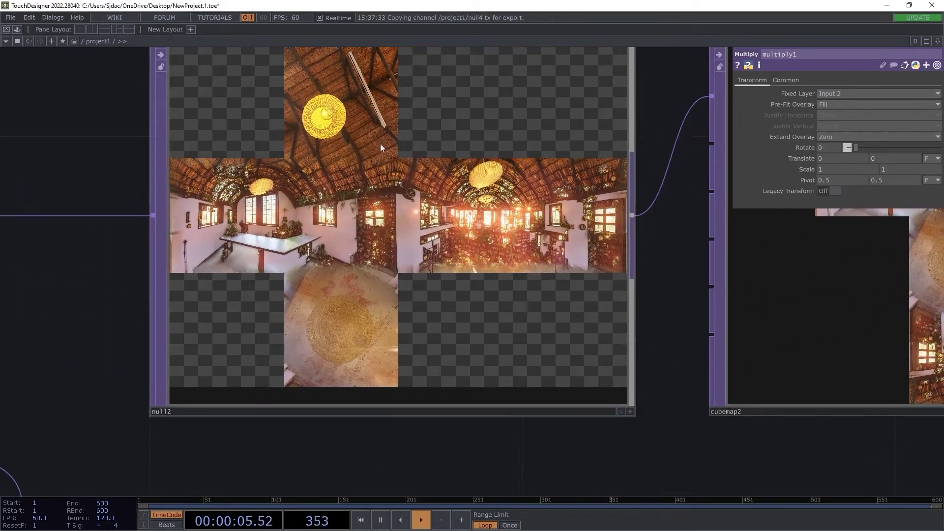
scroll(521, 192, down, 5)
drag(620, 272, 464, 266)
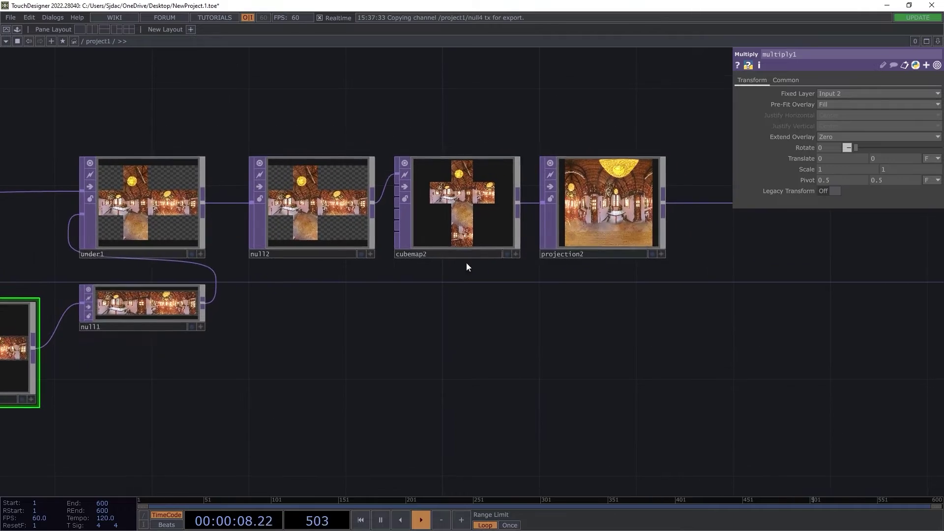
scroll(471, 185, up, 4)
scroll(471, 185, up, 1)
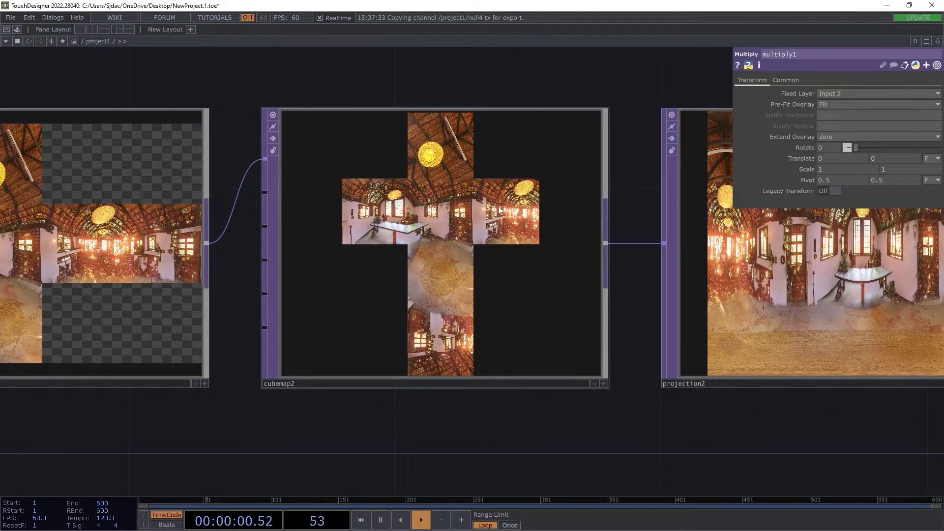
scroll(446, 125, up, 2)
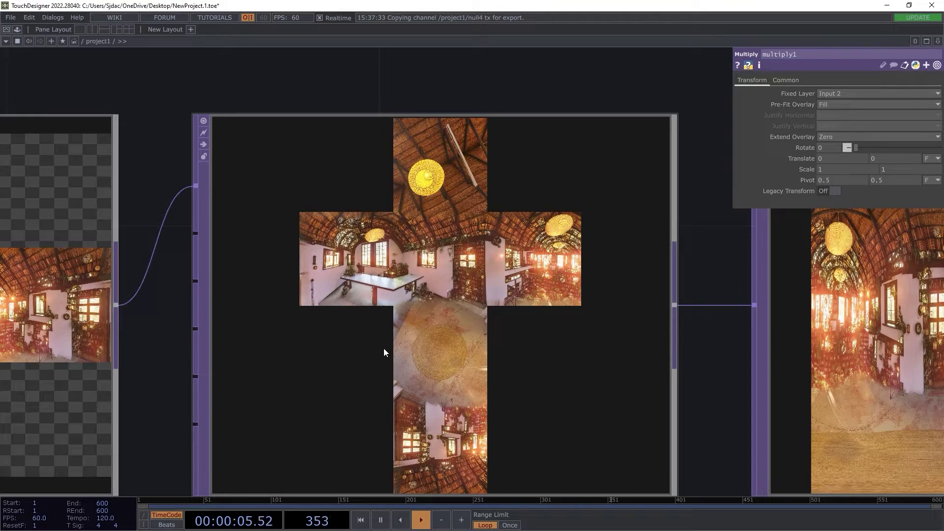
Review the final chain from projection2 and null3 through the constant1 material, sphere geometry and camera to render1.
scroll(384, 348, down, 5)
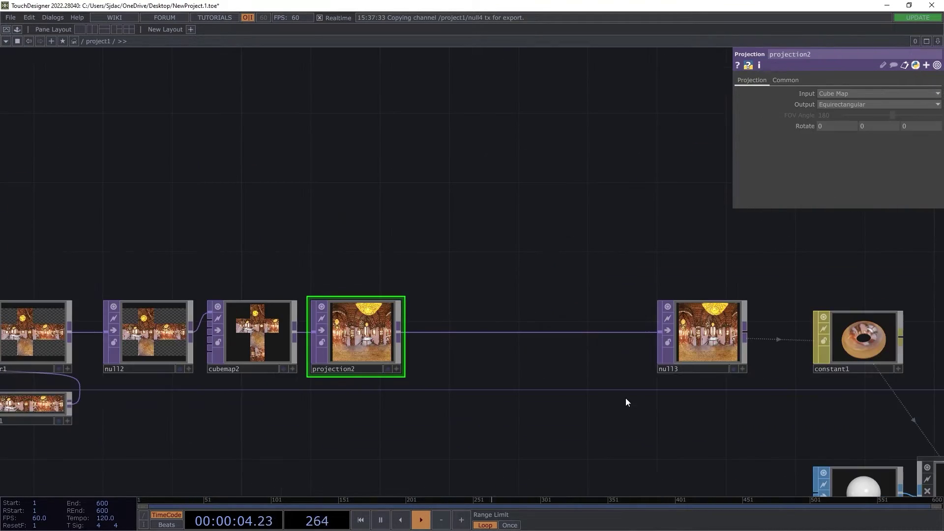
drag(536, 398, 370, 362)
scroll(371, 361, up, 2)
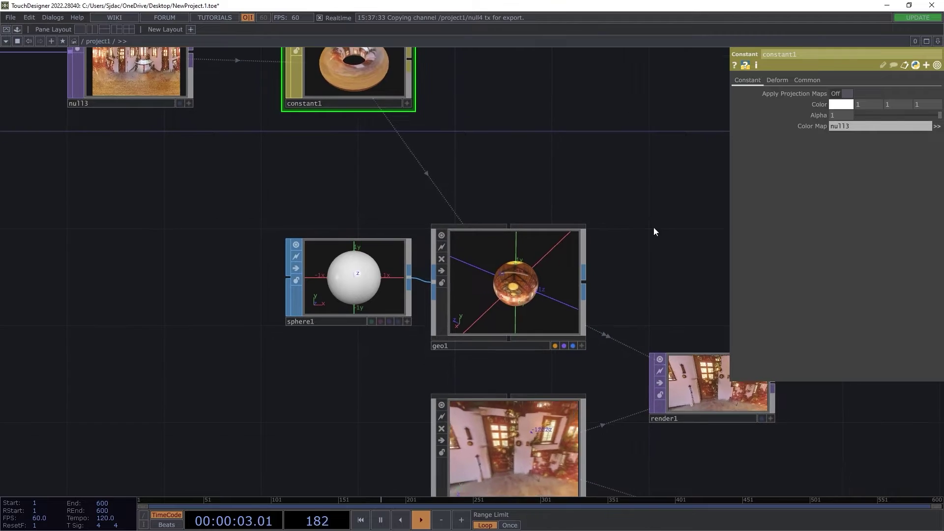
drag(655, 232, 643, 182)
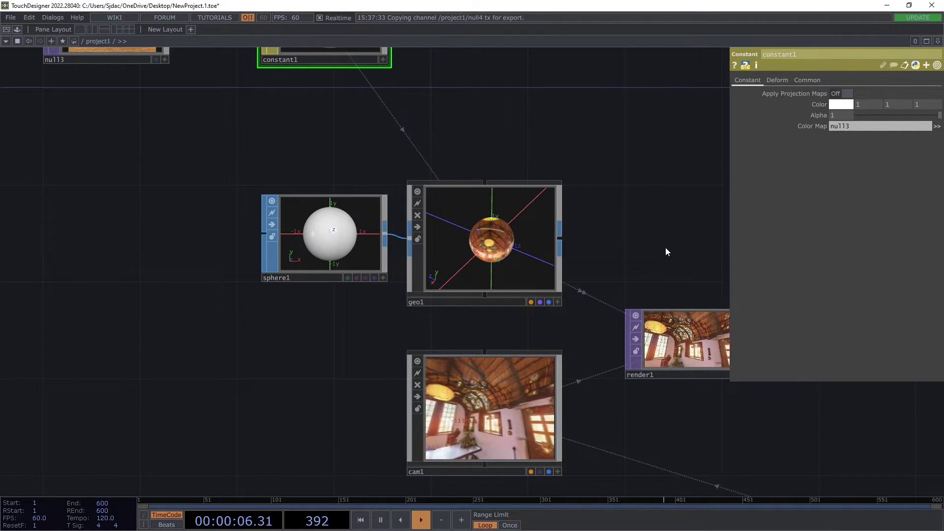
drag(612, 236, 367, 179)
scroll(530, 350, up, 5)
drag(326, 267, 520, 412)
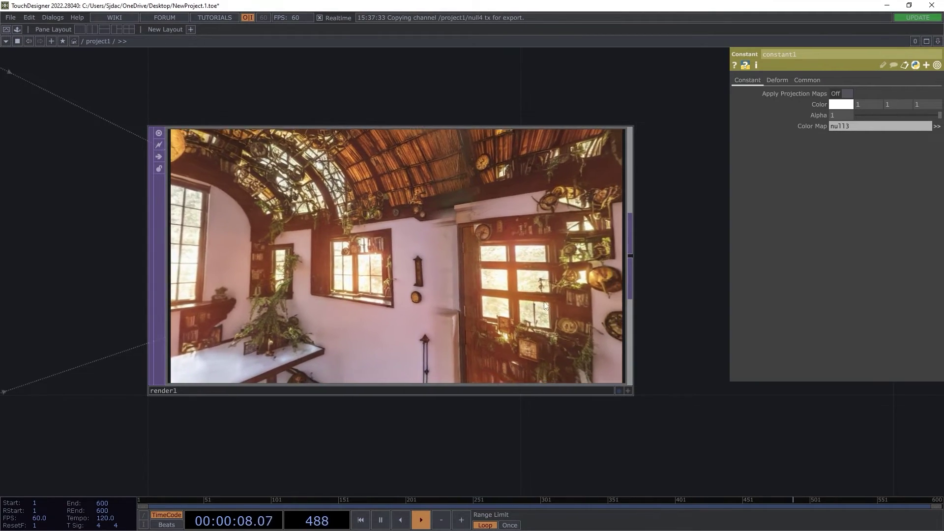
Add a Null TOP beside render1 and feed it from render1's output.
scroll(548, 295, down, 5)
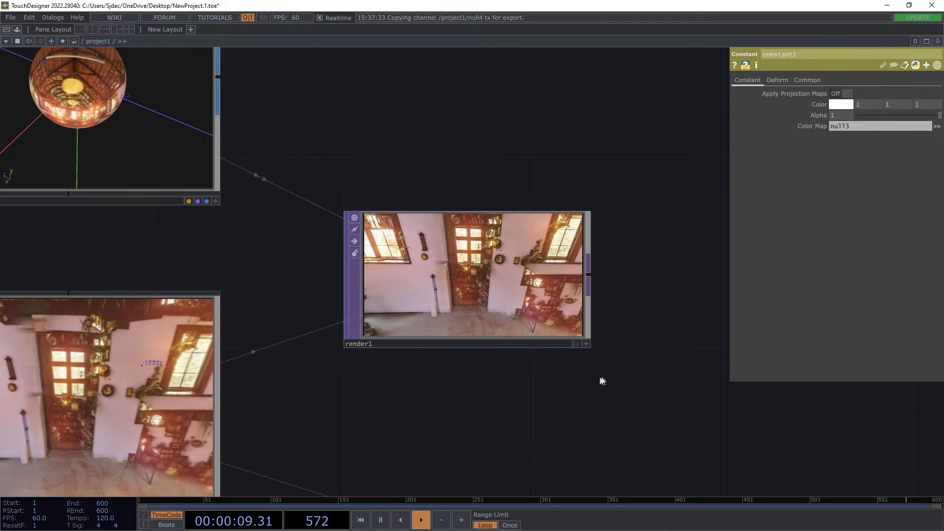
drag(570, 369, 377, 361)
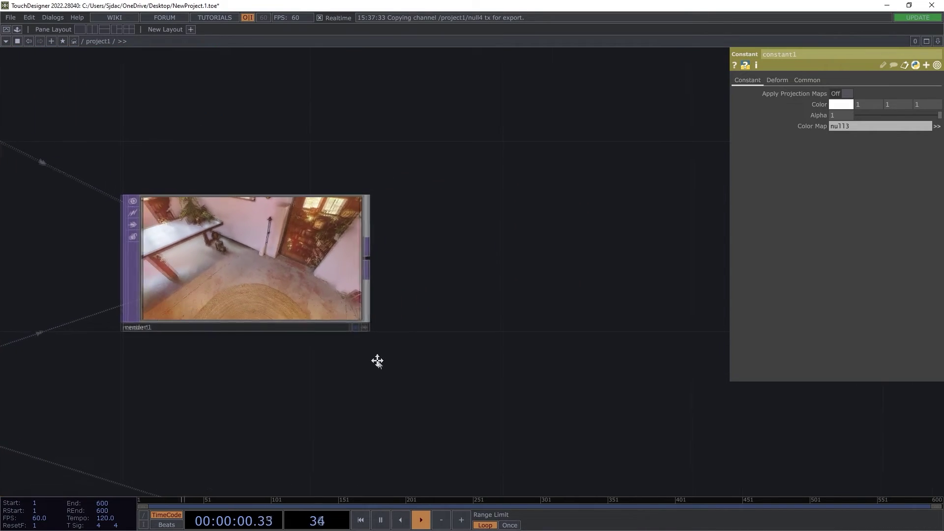
right_click(459, 282)
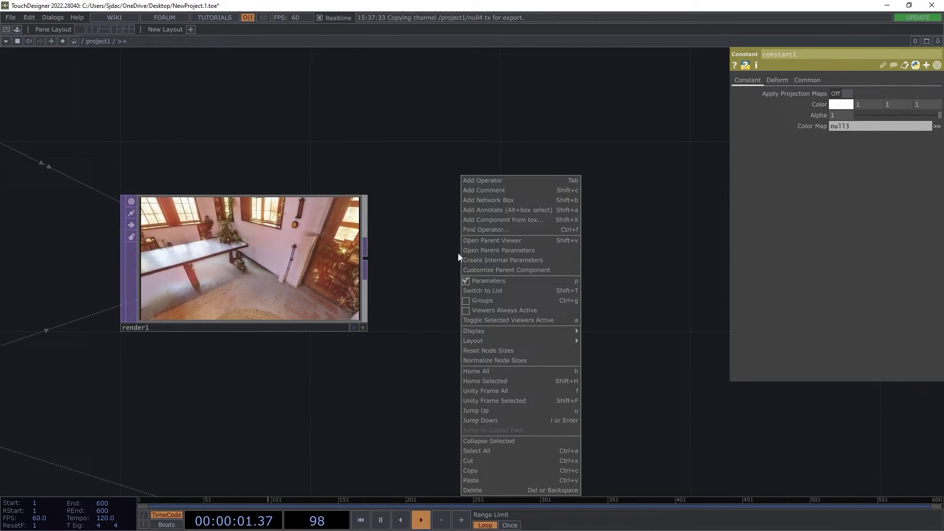
click(471, 183)
click(327, 63)
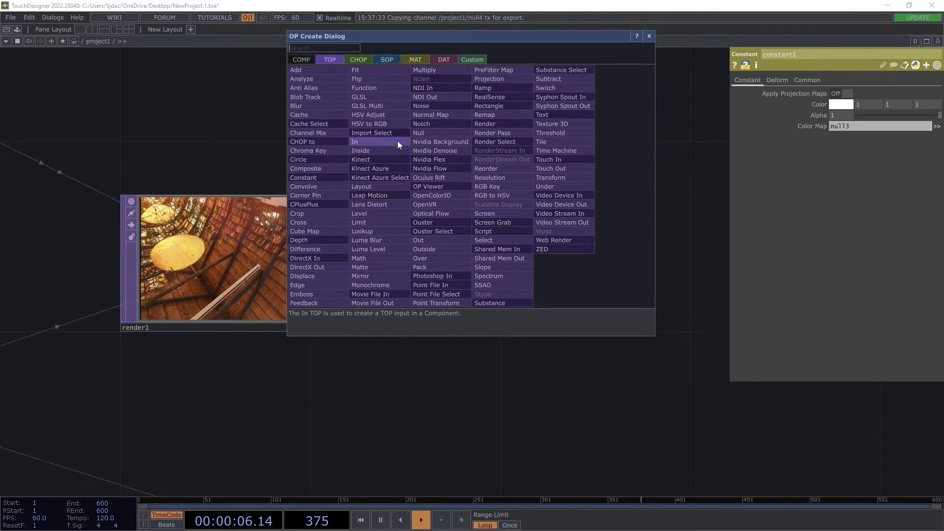
click(444, 137)
click(576, 232)
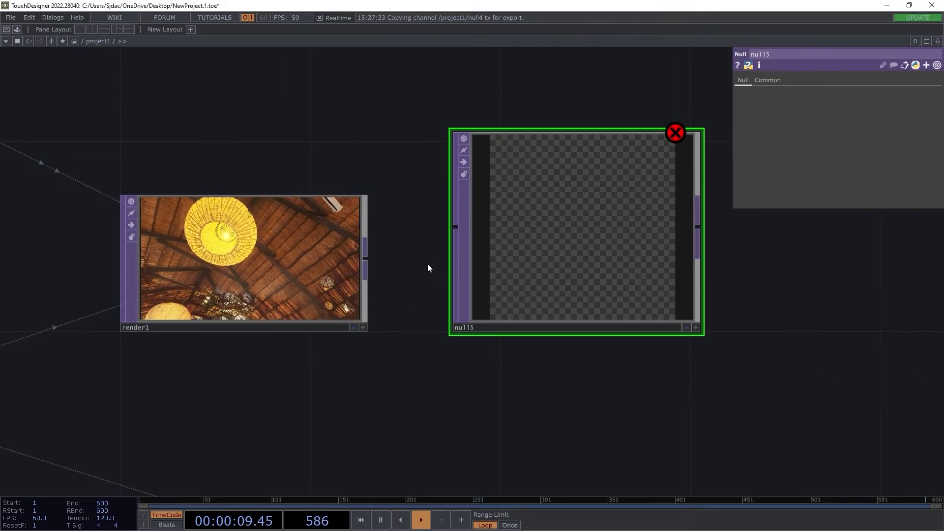
click(366, 257)
click(443, 235)
Move null5 farther away from render1 and show it as the network background.
scroll(544, 259, down, 2)
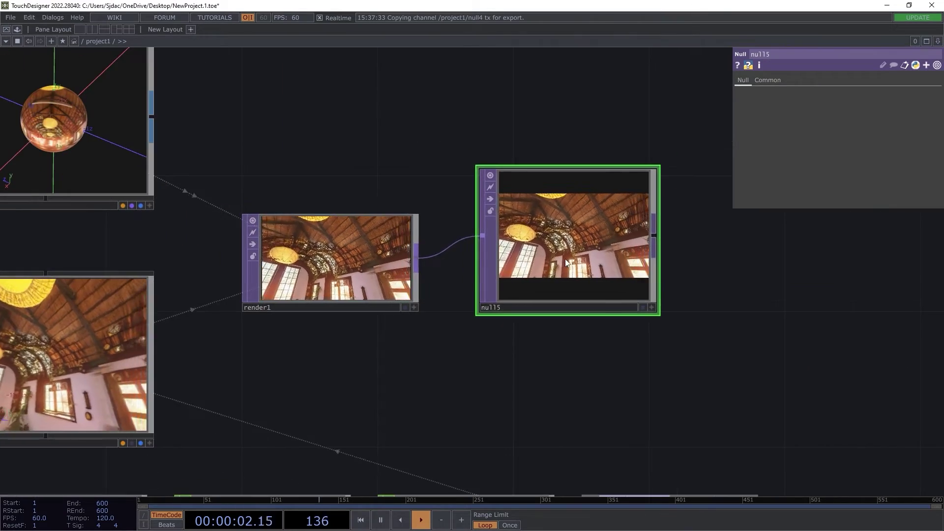
drag(565, 259, 706, 272)
drag(615, 357, 401, 382)
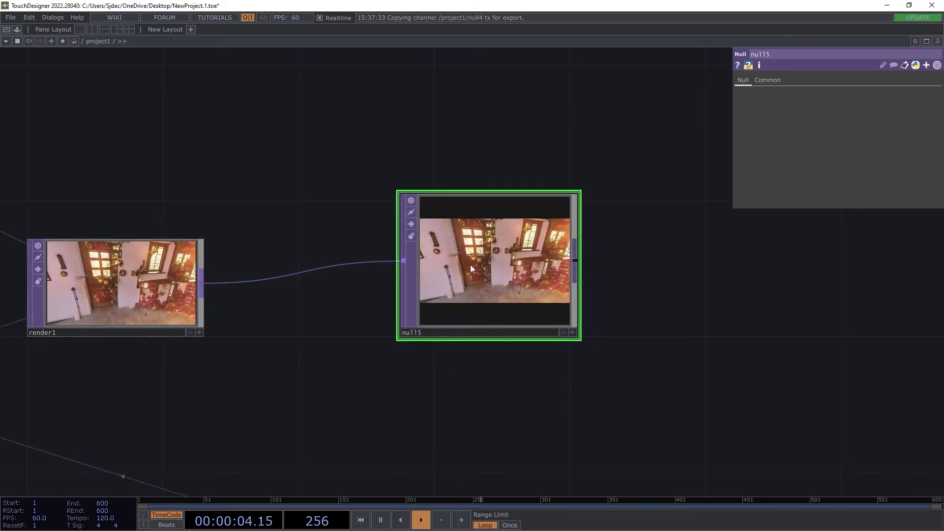
click(564, 333)
scroll(656, 308, down, 3)
drag(691, 278, 238, 394)
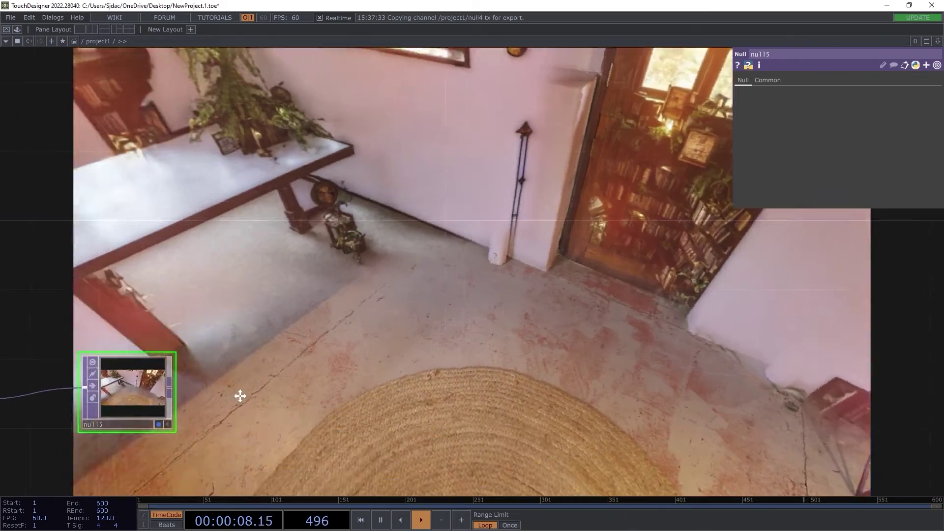